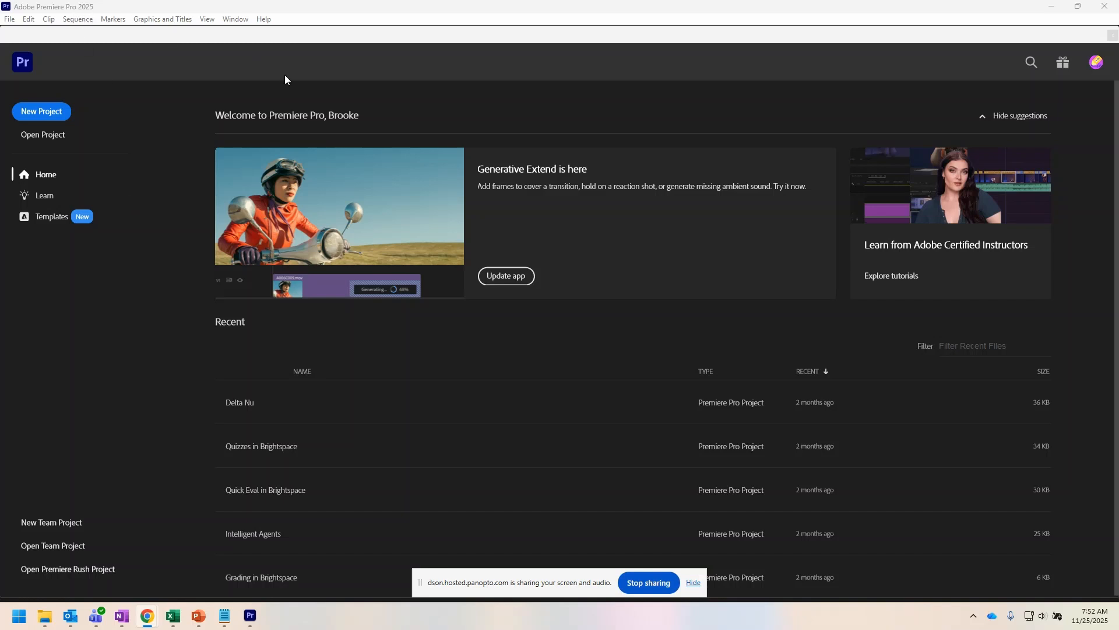
Create a new project named Demo Purposes in the OneDrive Instructional Resources folder, skipping the media import
click(51, 115)
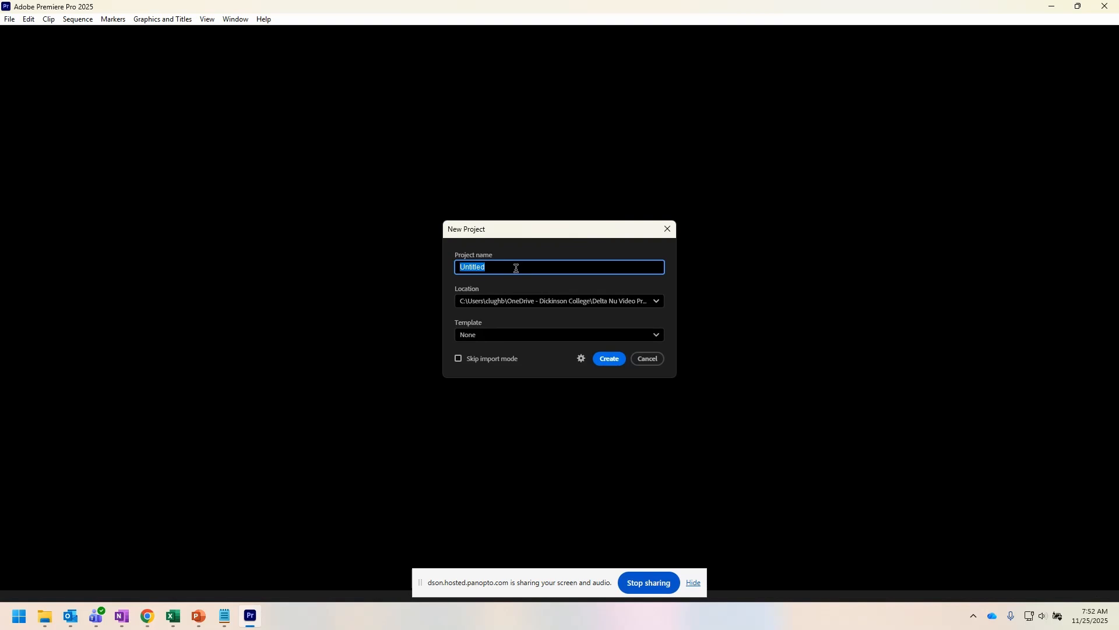
text(Demo Purposes)
click(515, 302)
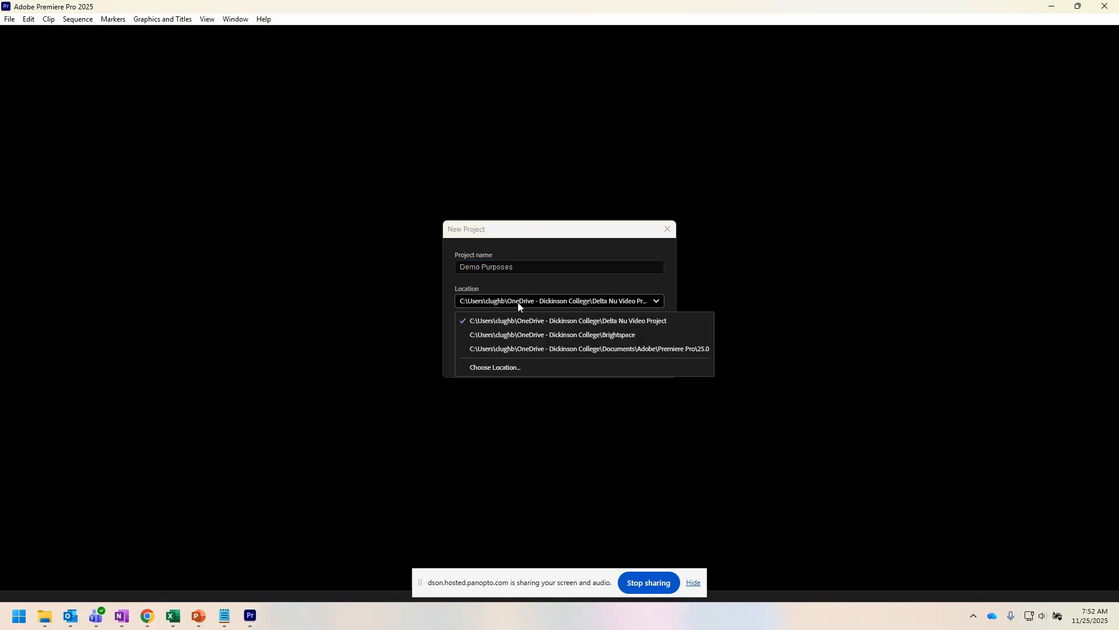
click(517, 302)
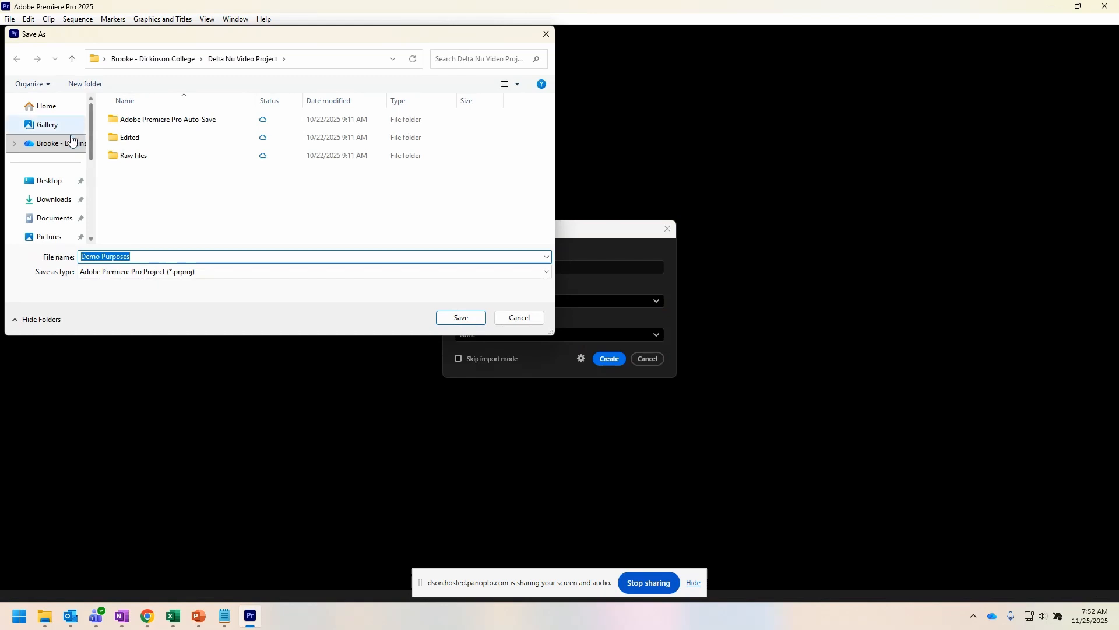
click(73, 143)
scroll(170, 210, down, 4)
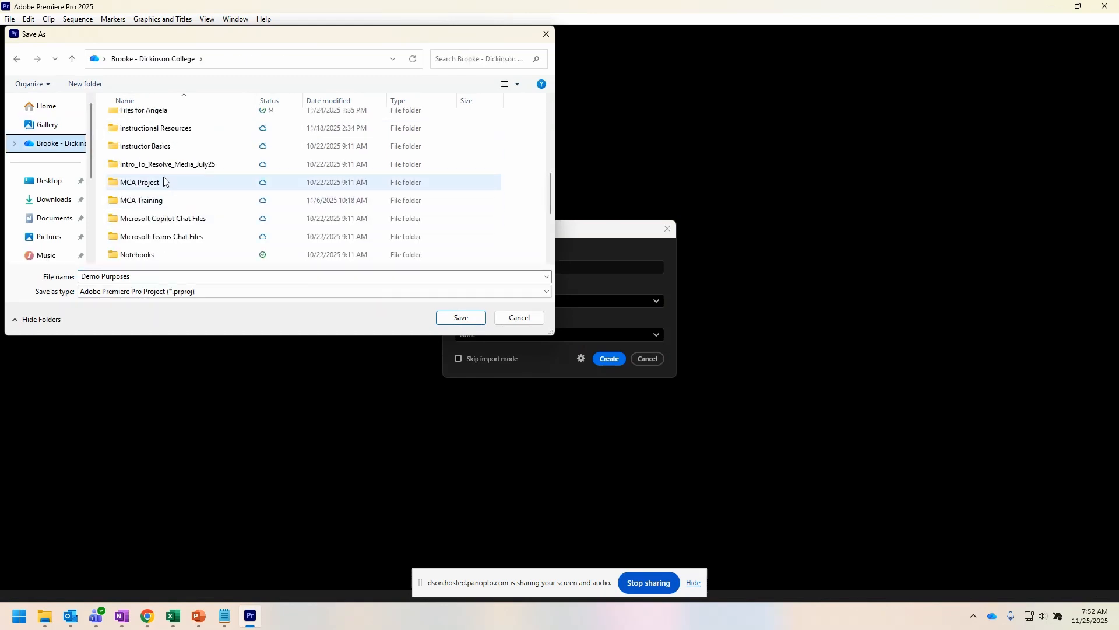
click(172, 134)
double_click(172, 134)
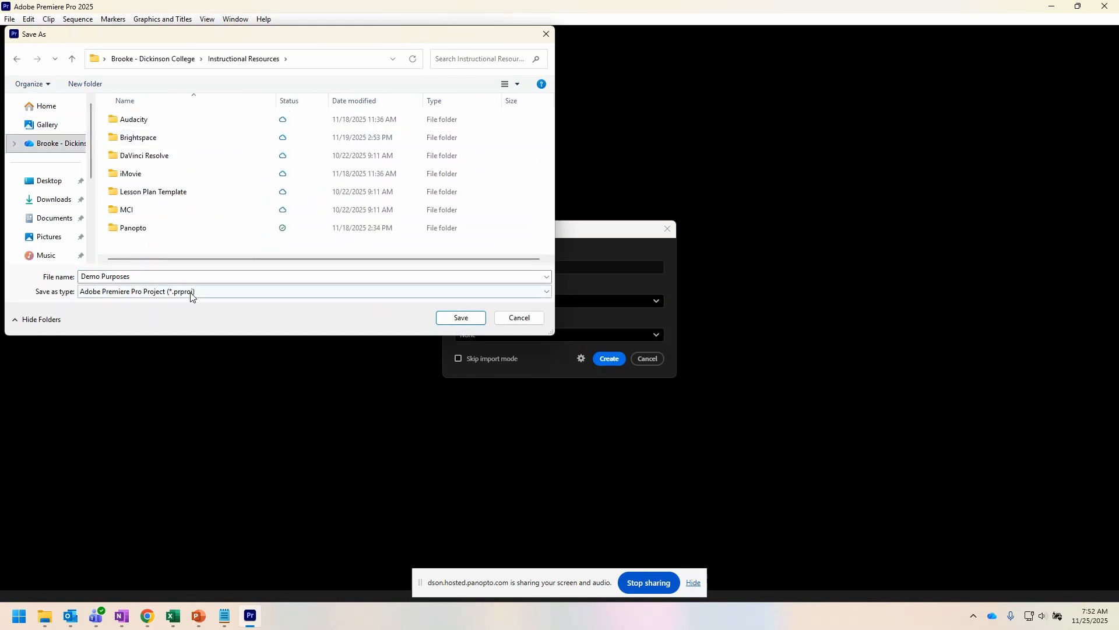
click(155, 275)
click(456, 318)
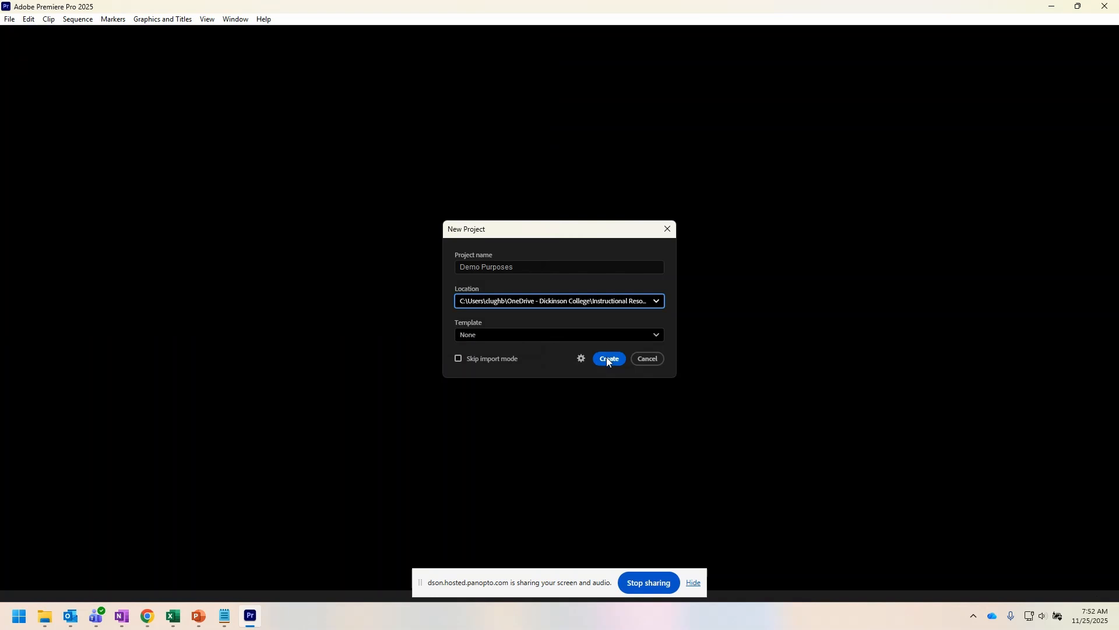
click(608, 360)
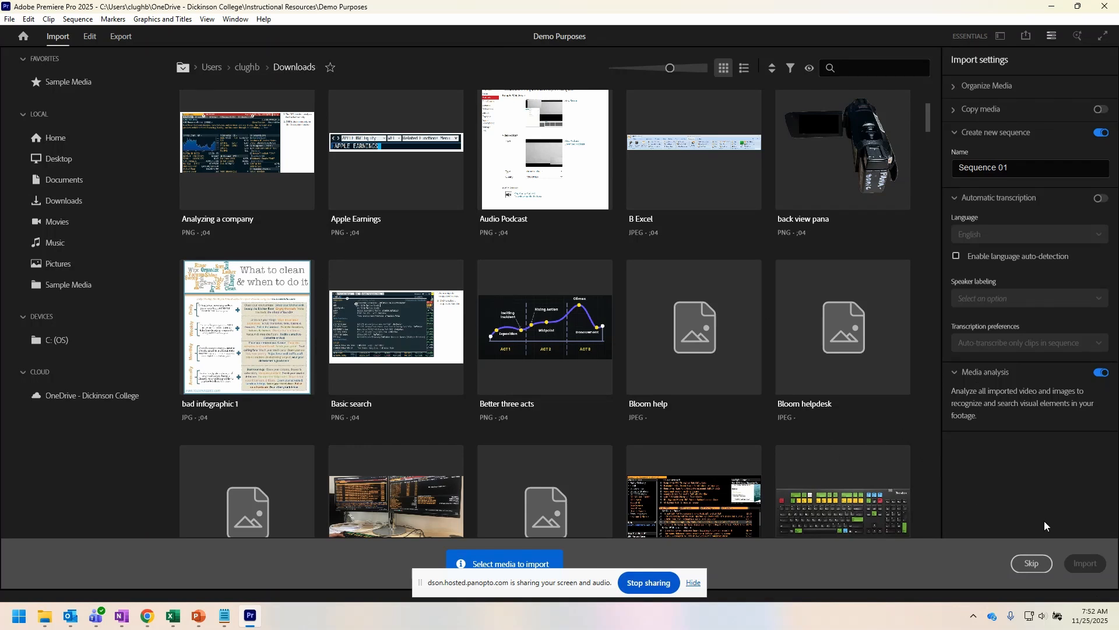
click(1037, 574)
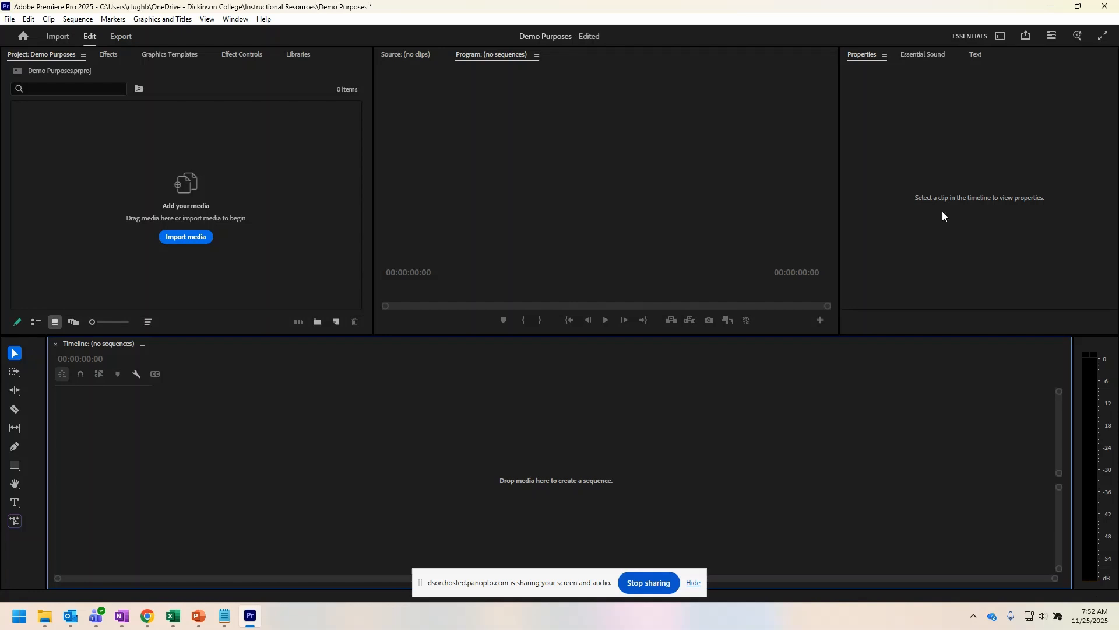
click(237, 20)
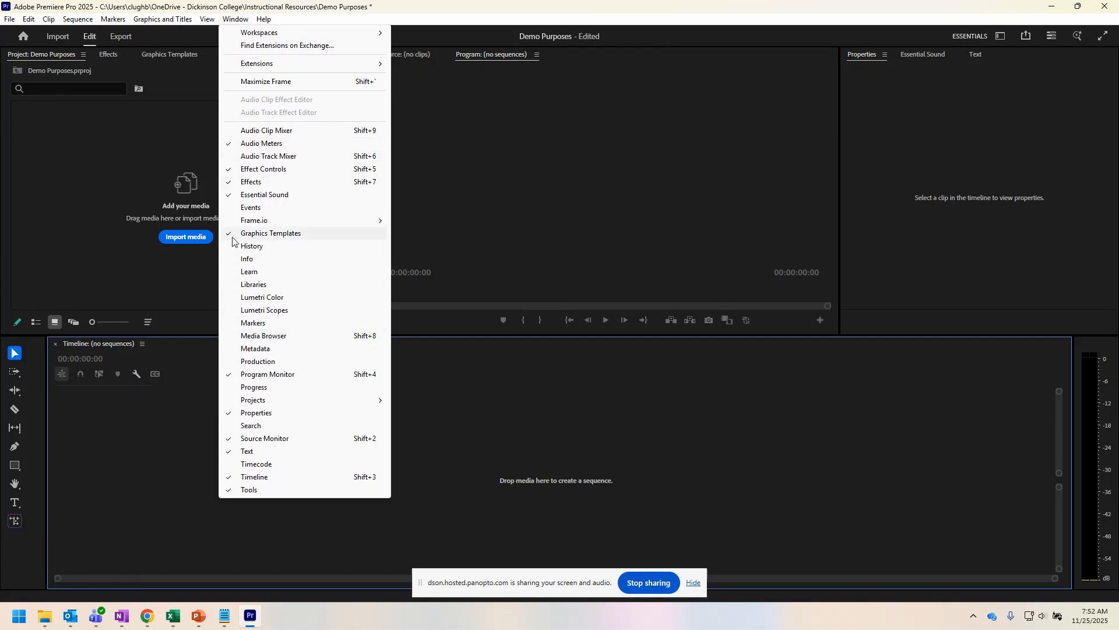
mouse_move(130, 24)
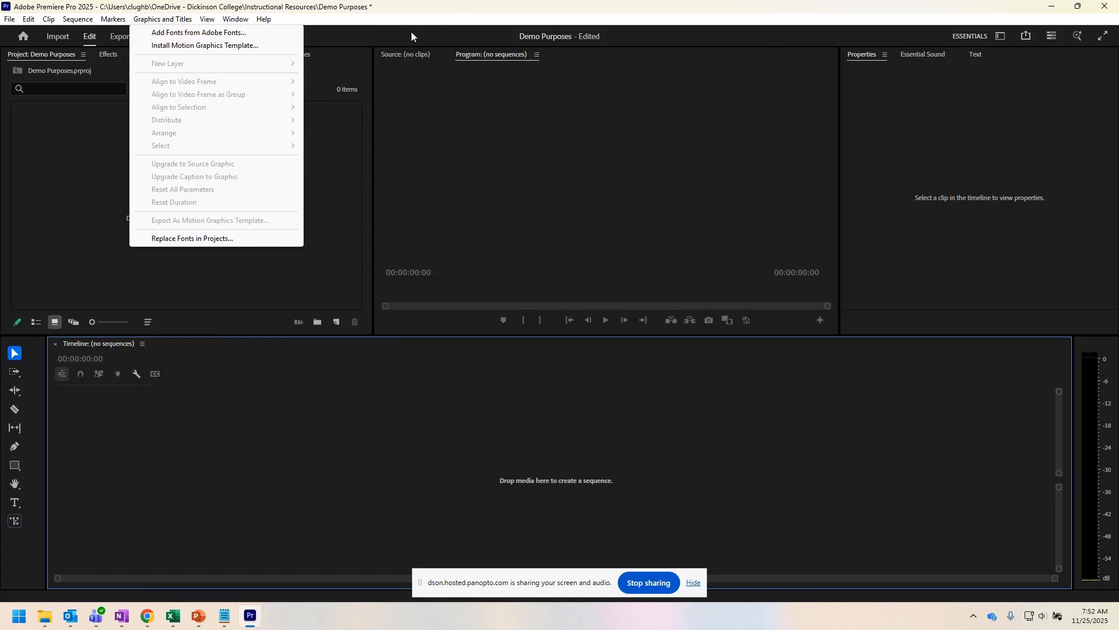
click(340, 42)
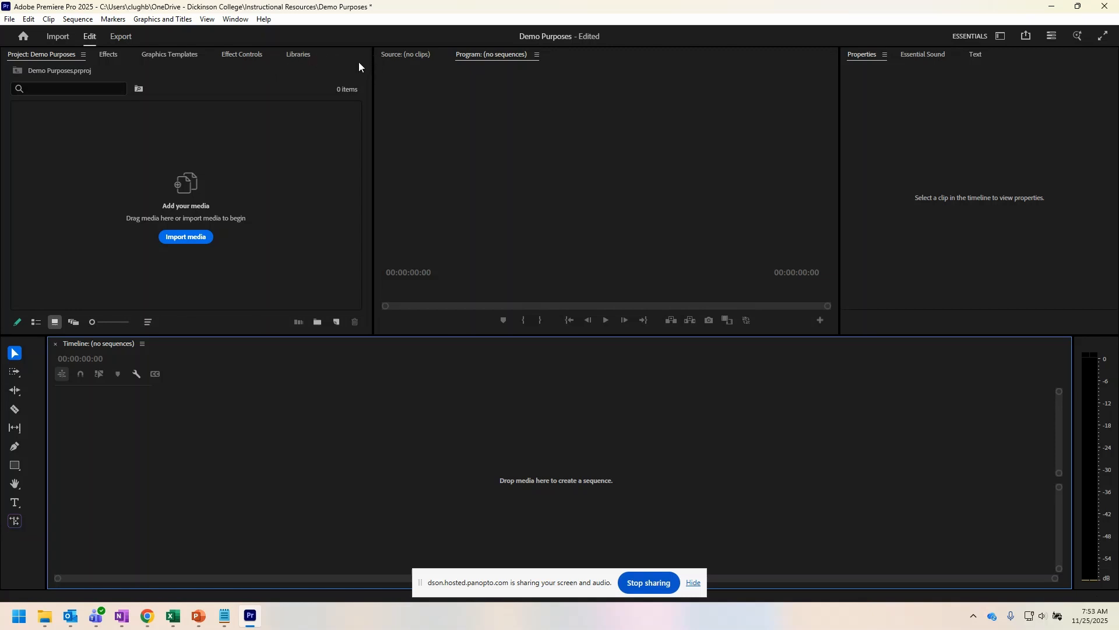
click(238, 20)
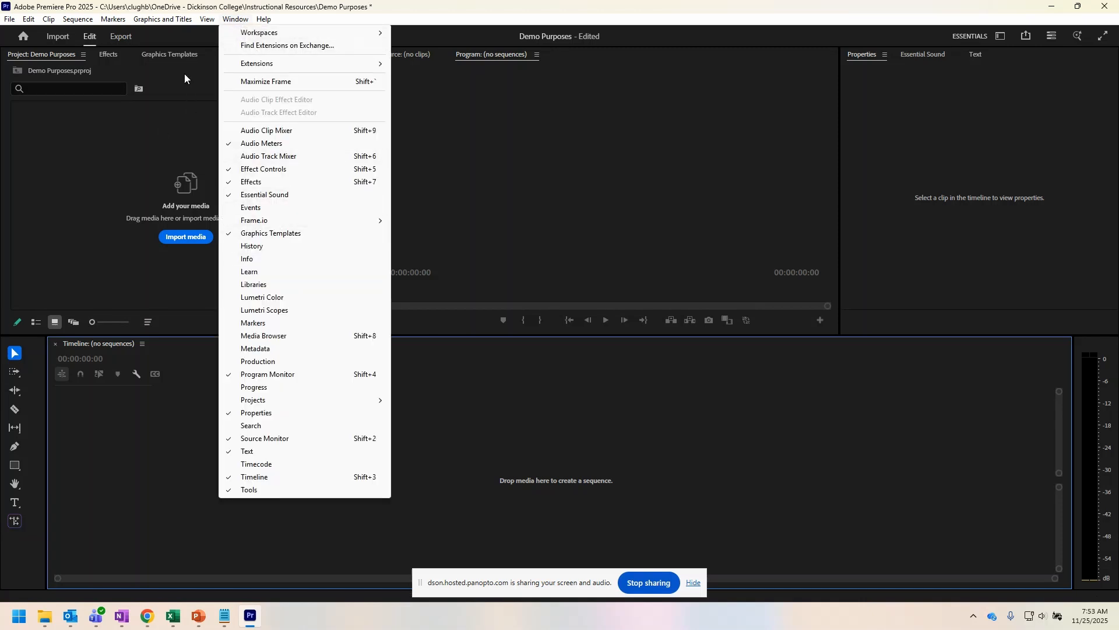
click(193, 166)
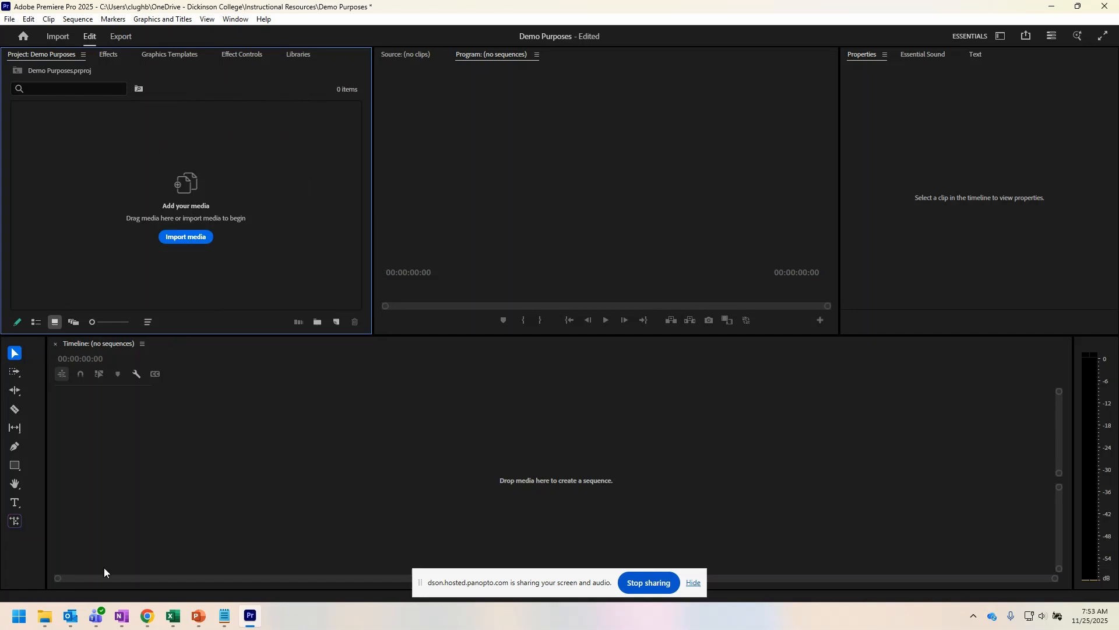
Import all the footage files from the File Explorer folder into the project
click(44, 616)
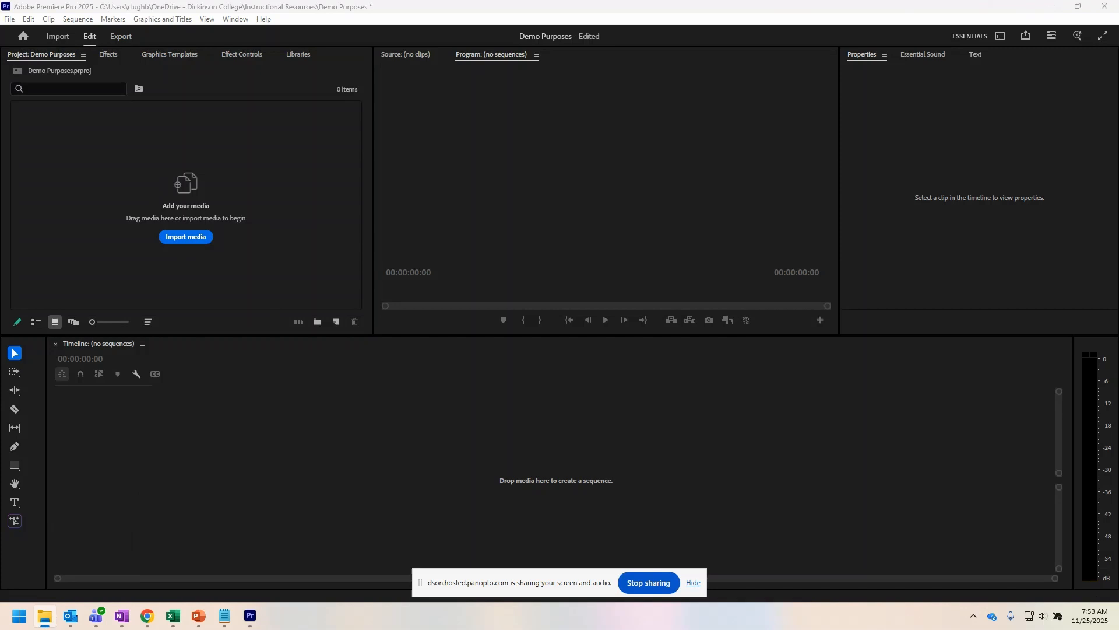
drag(2, 251, 247, 193)
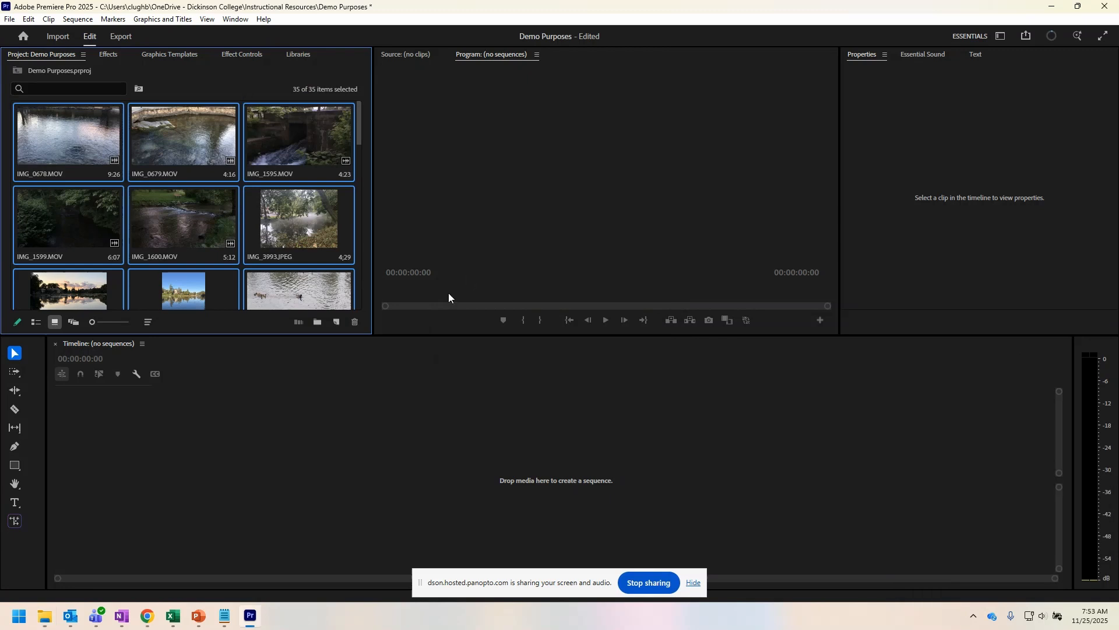
Open IMG_0678.MOV in the source monitor and mark an in point near its start and an out point at 00:00:09:16
click(53, 139)
double_click(60, 141)
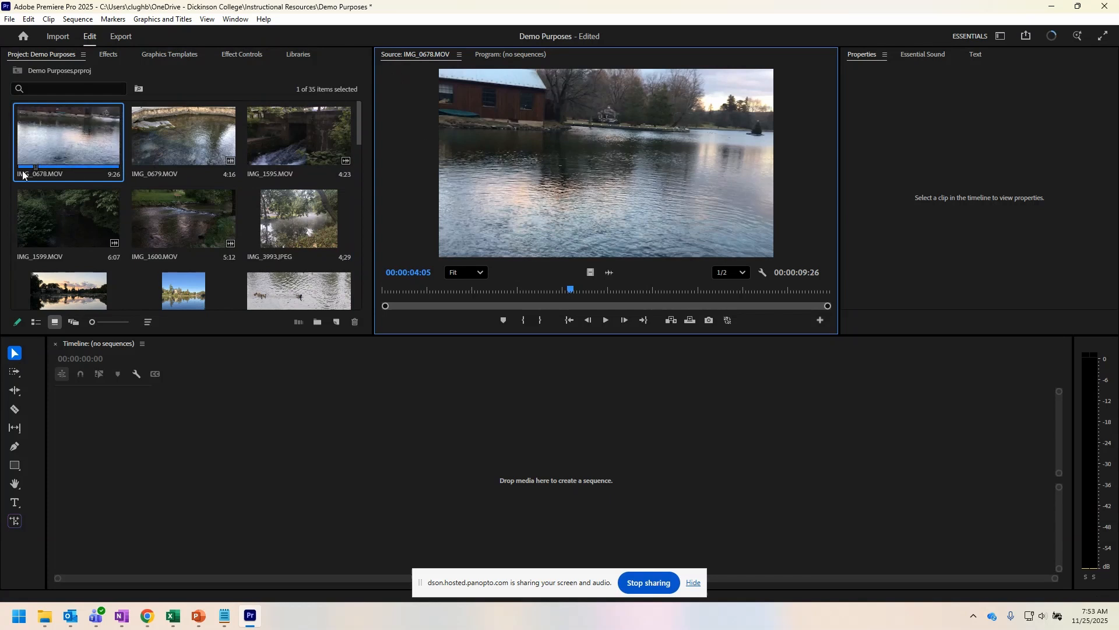
drag(555, 288, 495, 299)
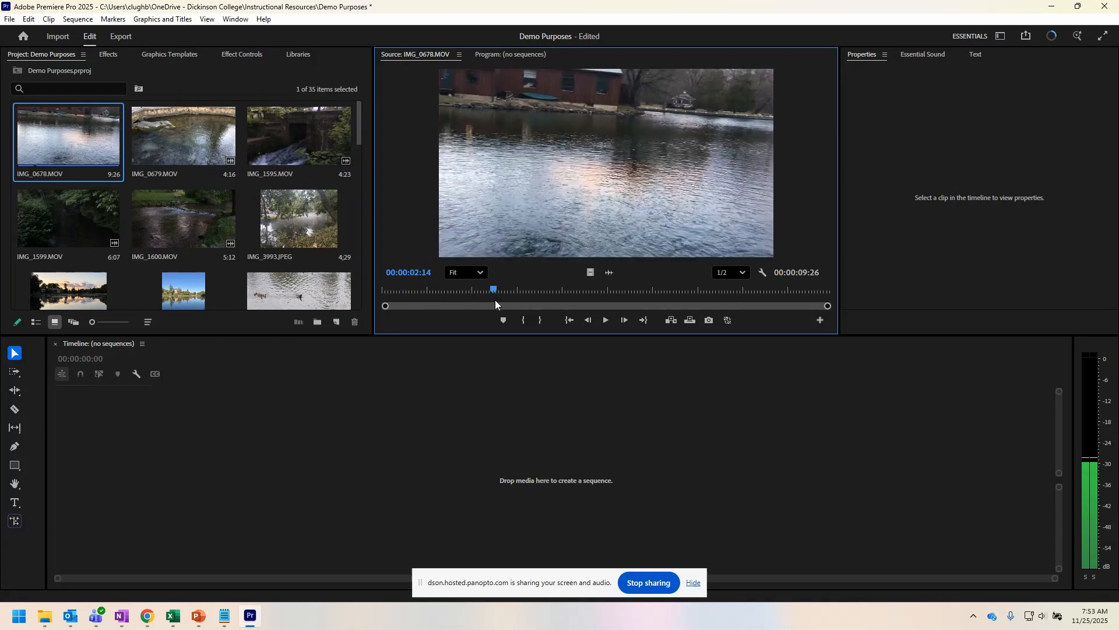
drag(485, 290, 813, 296)
click(525, 320)
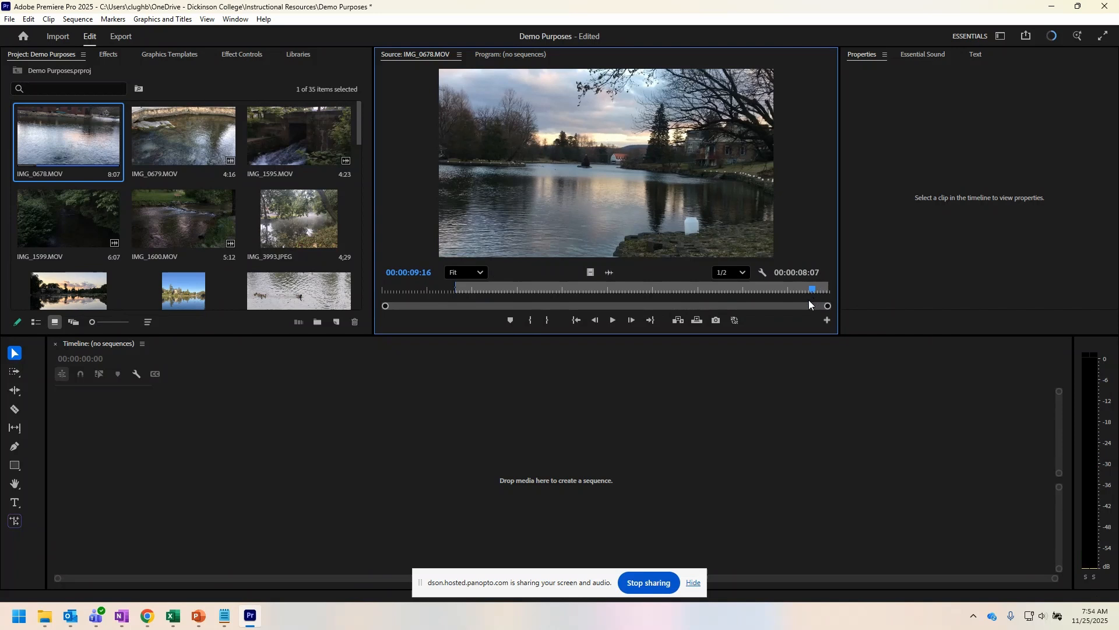
click(548, 320)
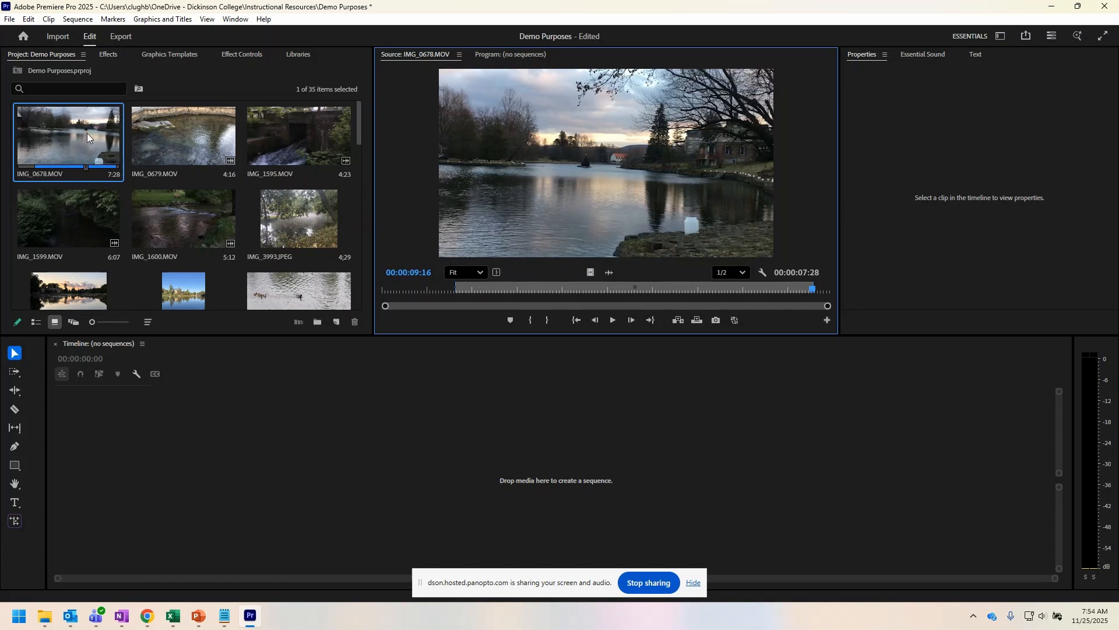
Build a sequence from the trimmed IMG_0678.MOV and place IMG_0660.MOV directly after it, with video on V1 and audio on A1
drag(72, 145, 96, 449)
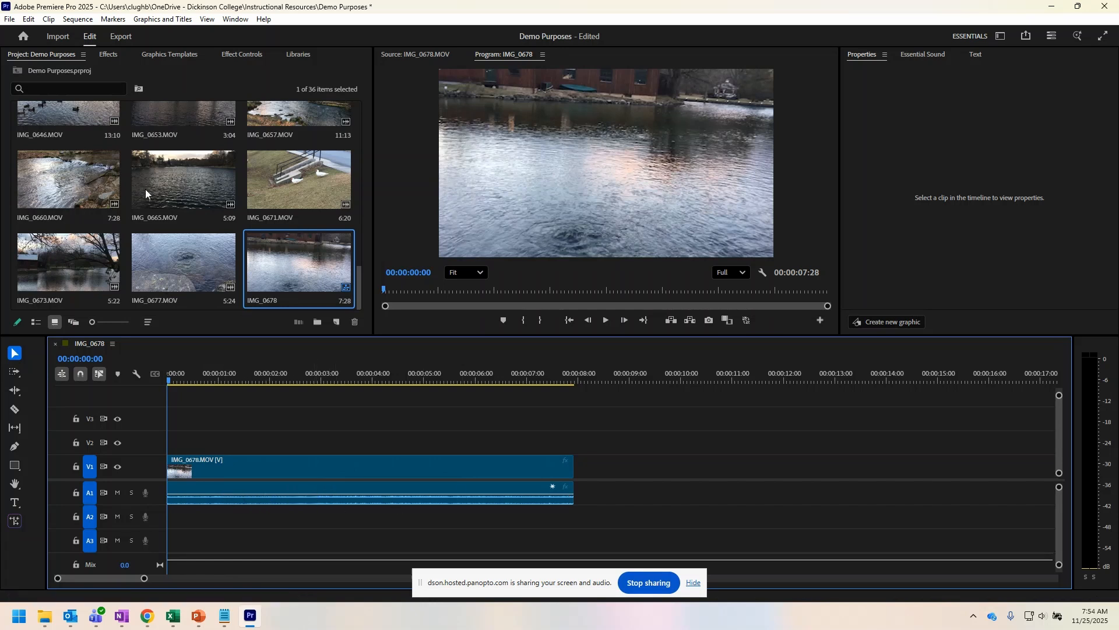
drag(75, 186, 585, 473)
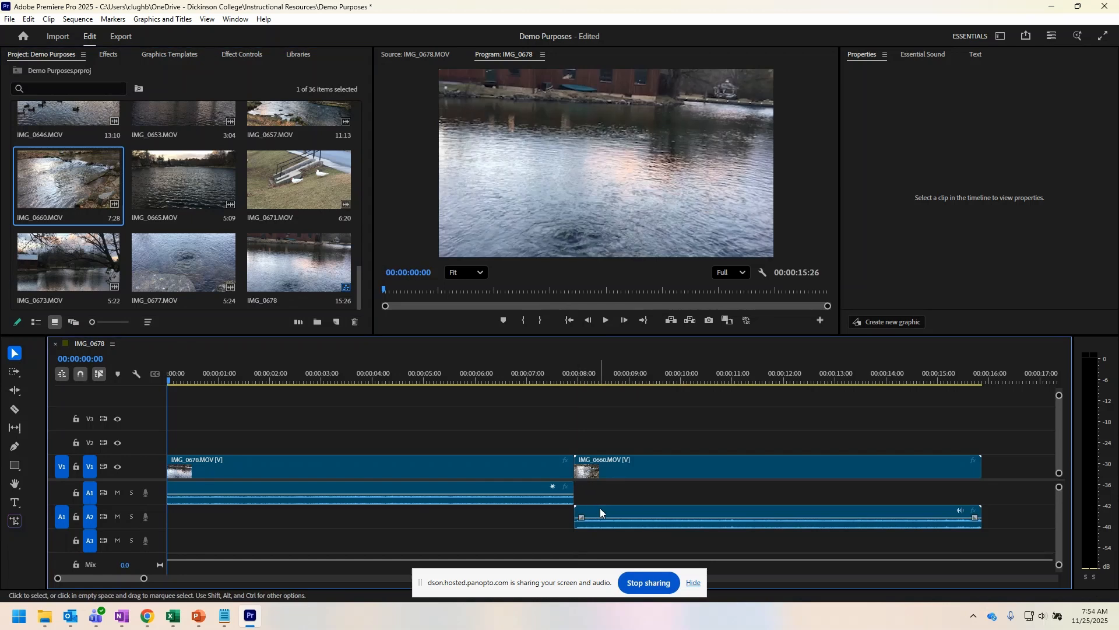
drag(625, 517, 625, 493)
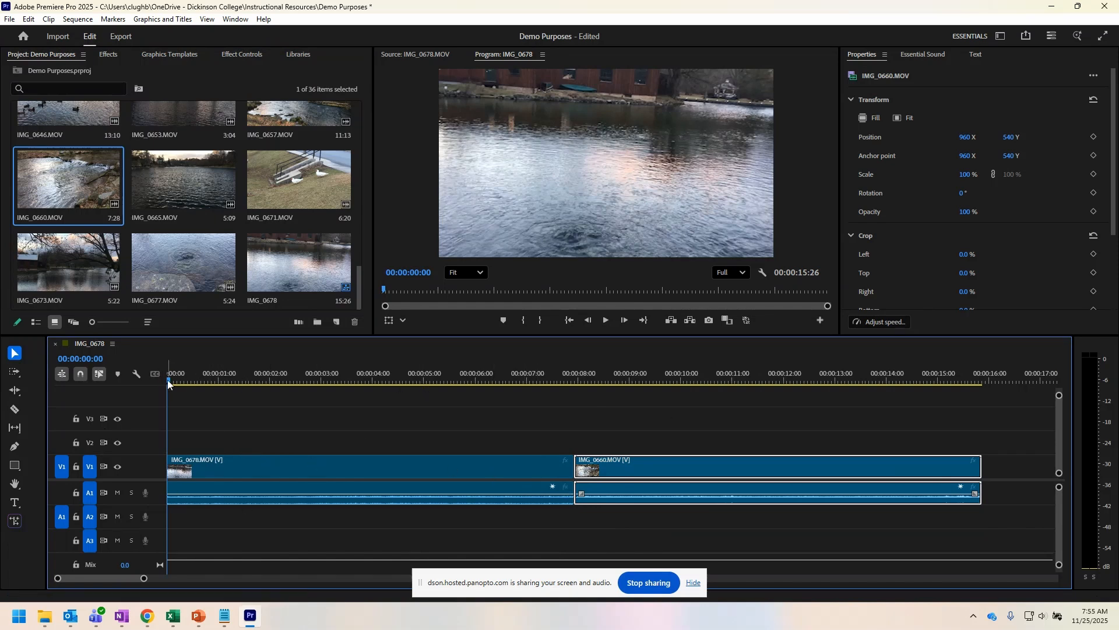
click(420, 521)
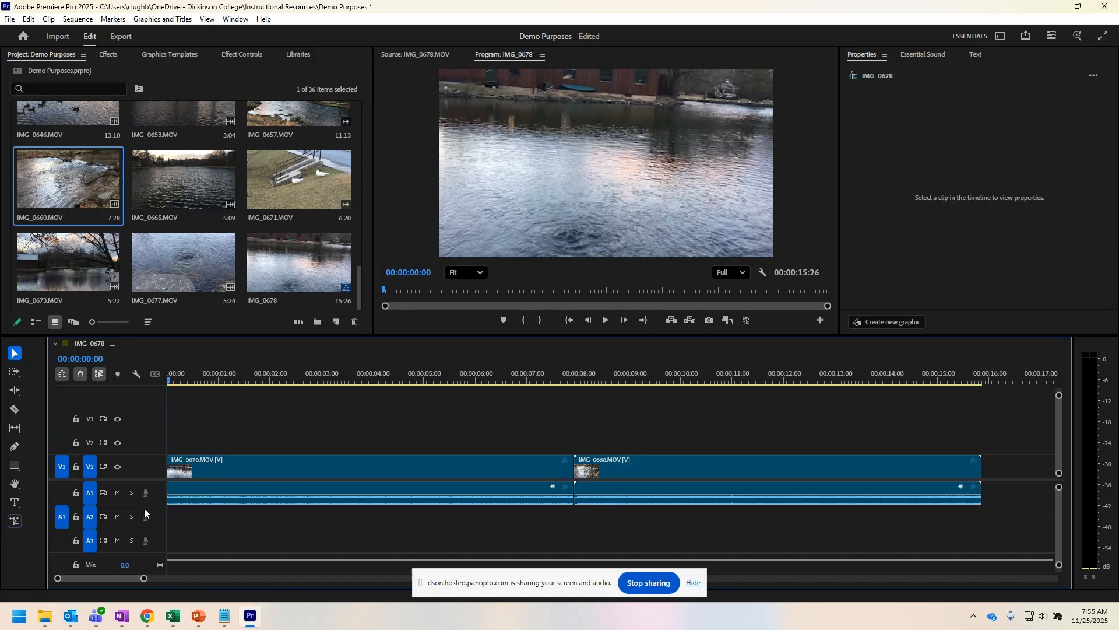
Expand audio track A1 to show its waveforms and collapse it back to its original height
drag(151, 519, 149, 523)
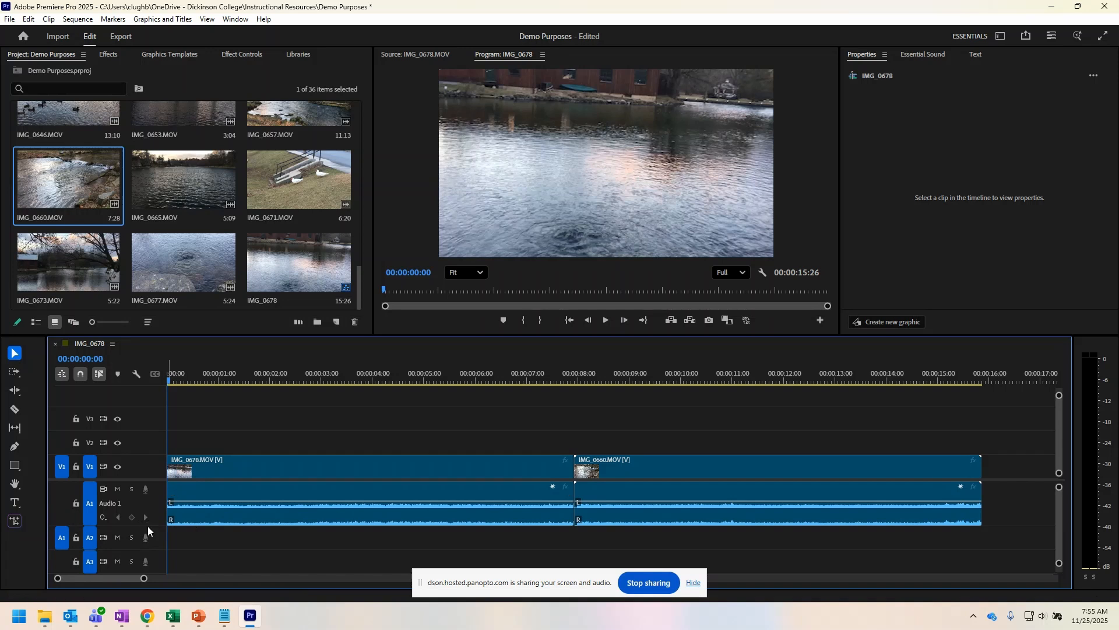
drag(148, 529, 147, 505)
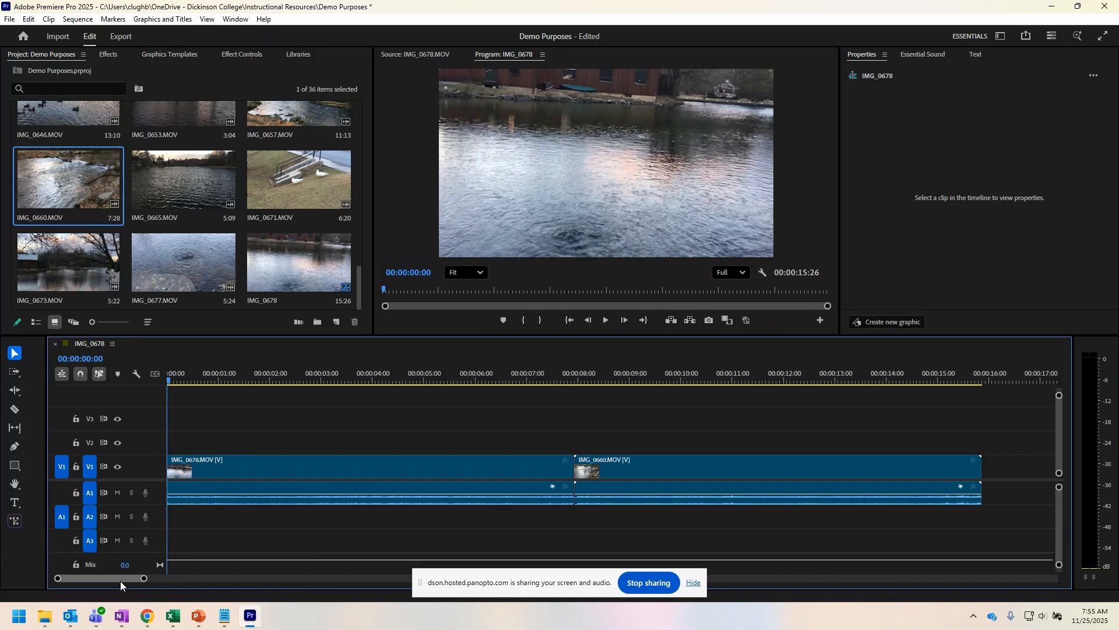
drag(143, 579, 212, 585)
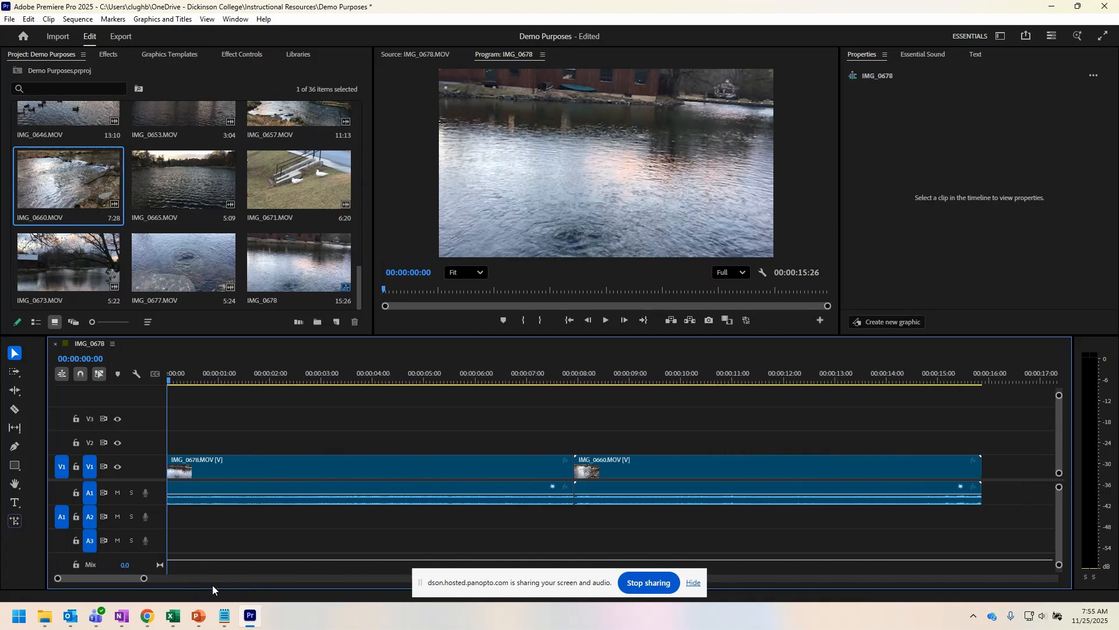
mouse_move(107, 579)
mouse_down()
mouse_move(135, 579)
mouse_move(103, 580)
mouse_up()
mouse_move(646, 475)
mouse_down()
mouse_move(744, 474)
mouse_move(687, 485)
mouse_move(628, 477)
mouse_up()
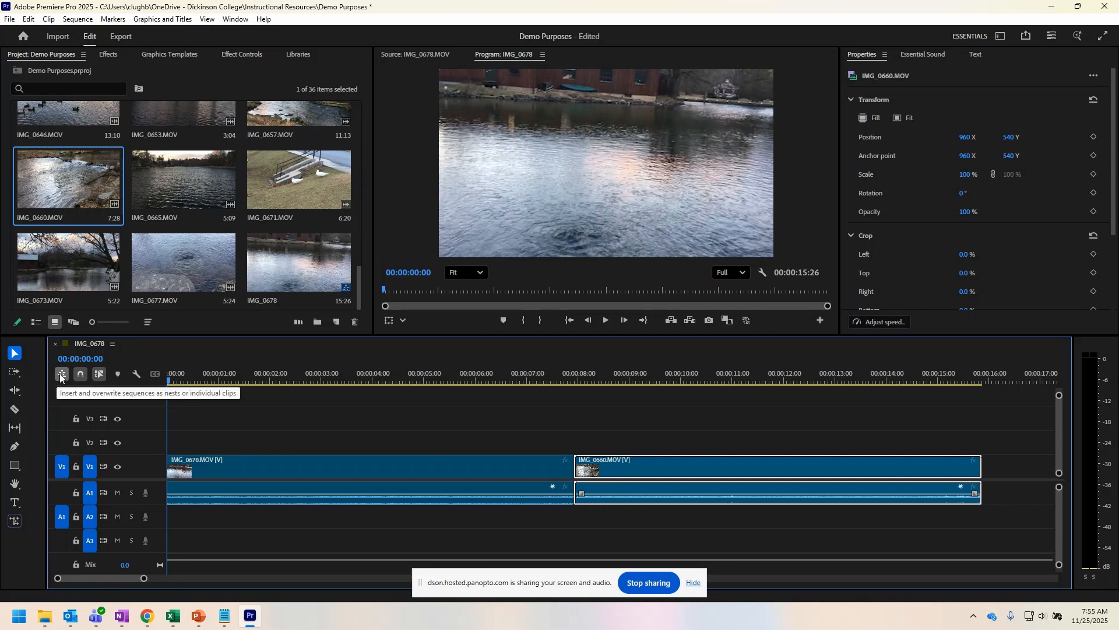
click(567, 511)
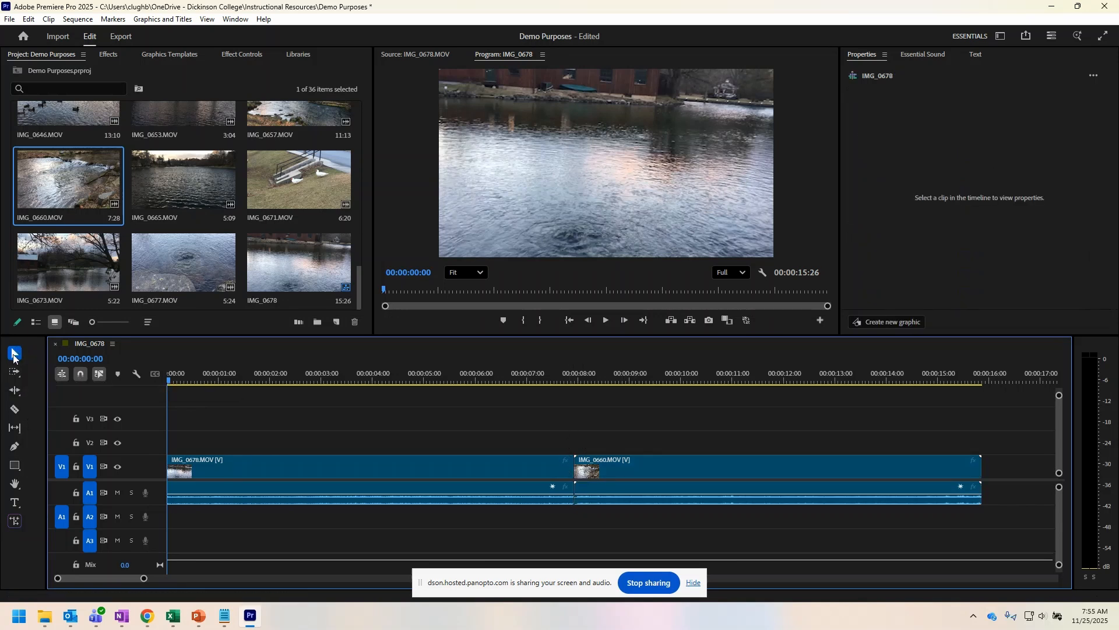
click(651, 470)
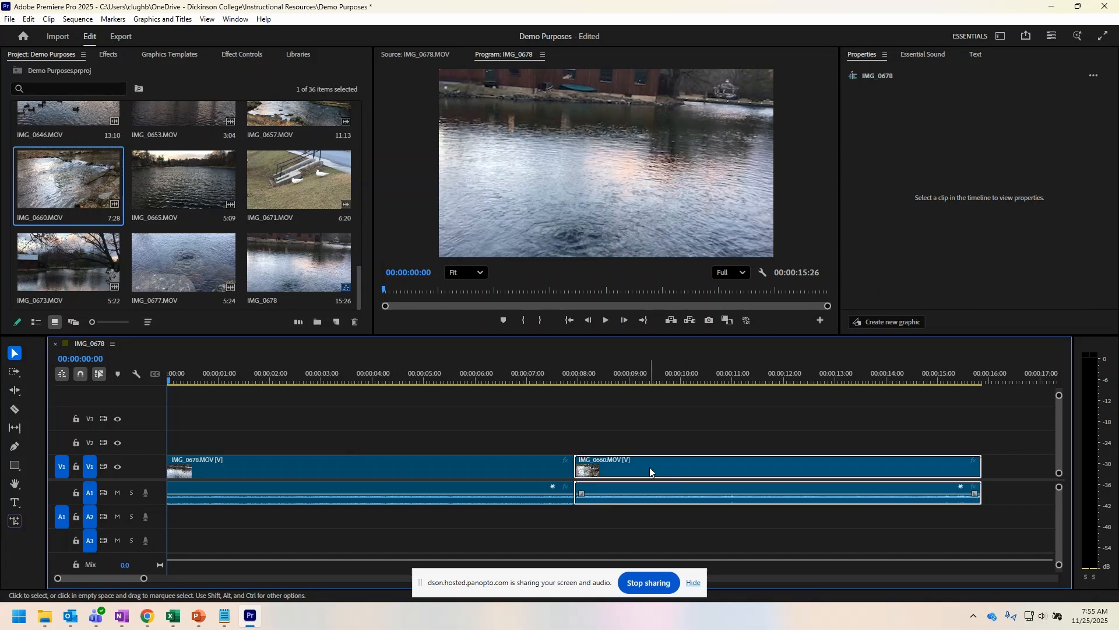
mouse_move(651, 470)
mouse_down()
mouse_move(745, 474)
mouse_move(630, 464)
mouse_up()
click(618, 441)
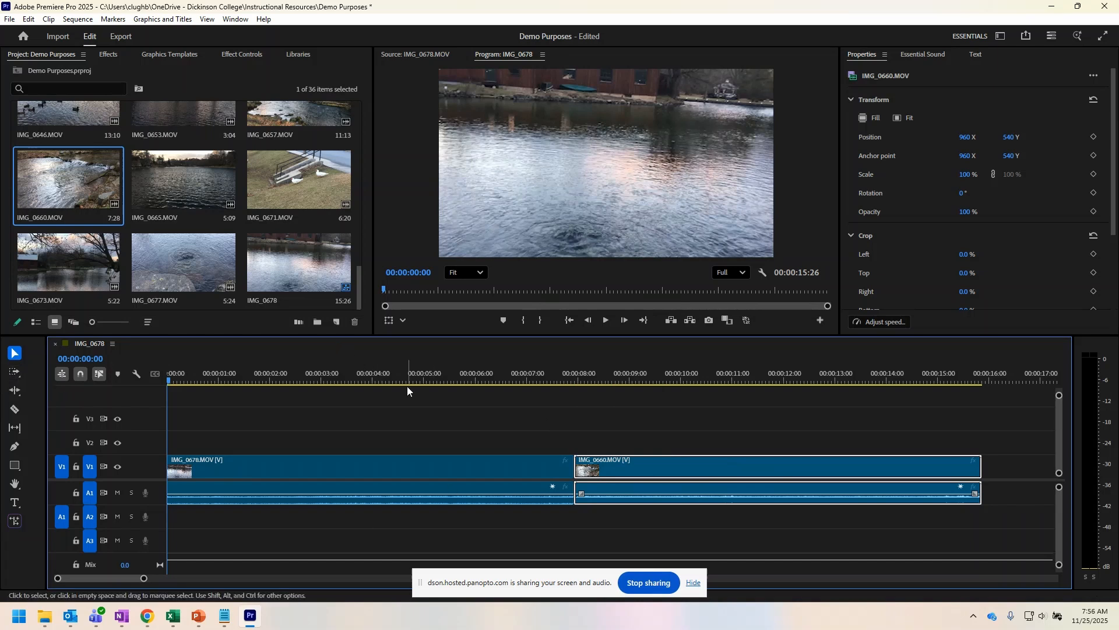
Add IMG_0677.MOV directly after IMG_0660.MOV on V1, with its audio on track A1
drag(176, 267, 985, 464)
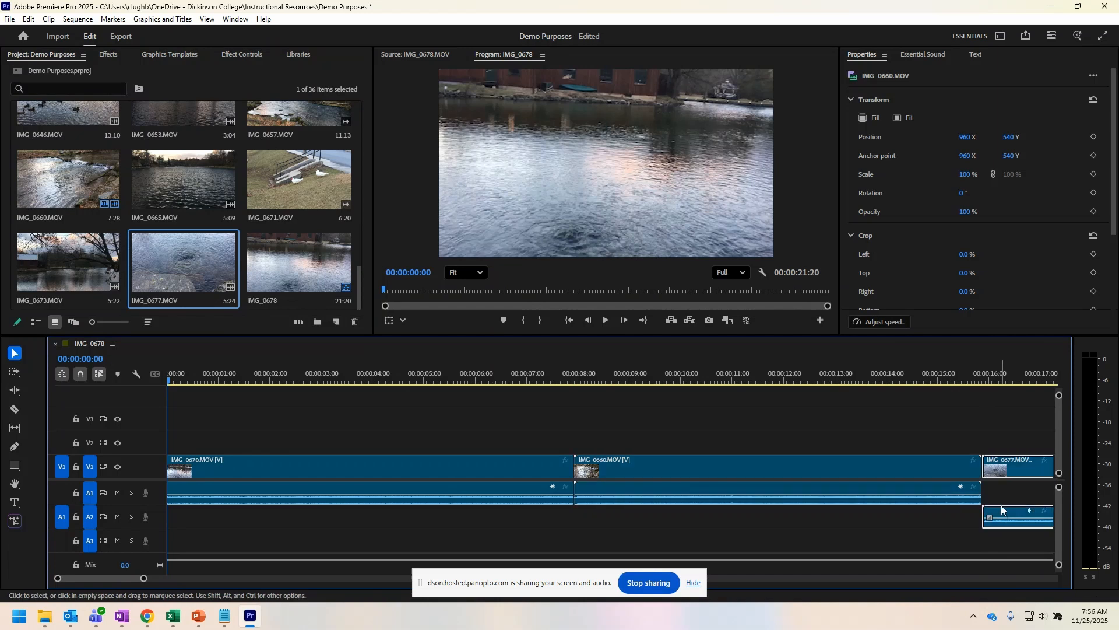
click(840, 518)
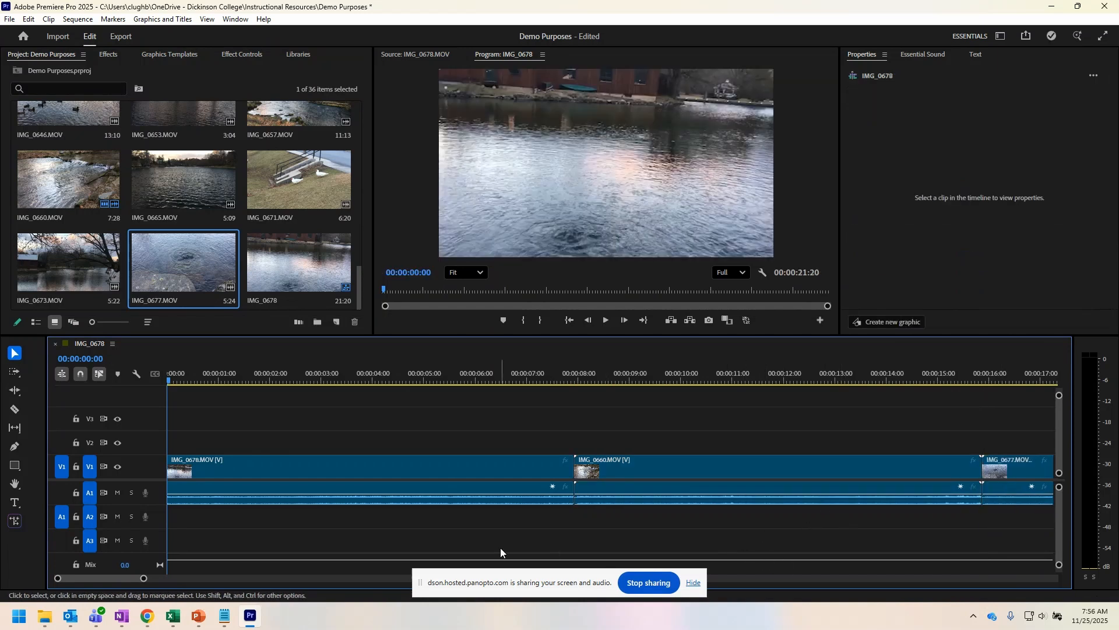
drag(144, 577, 182, 579)
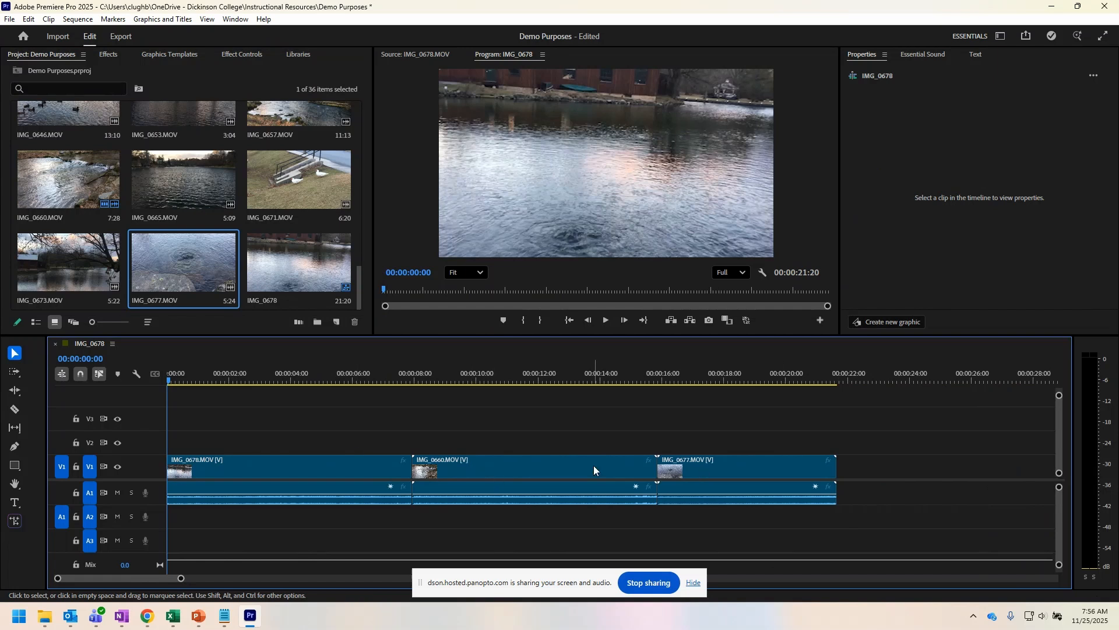
Shift IMG_0660.MOV and IMG_0677.MOV together along the timeline with Track Select Forward so they start at about 25 seconds
click(322, 464)
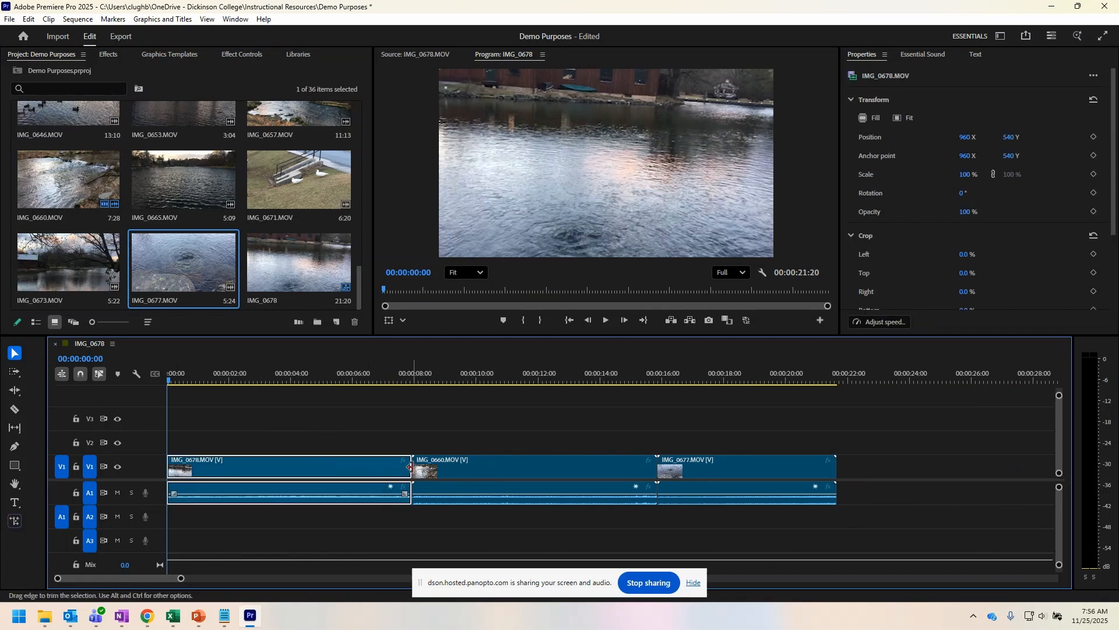
click(15, 372)
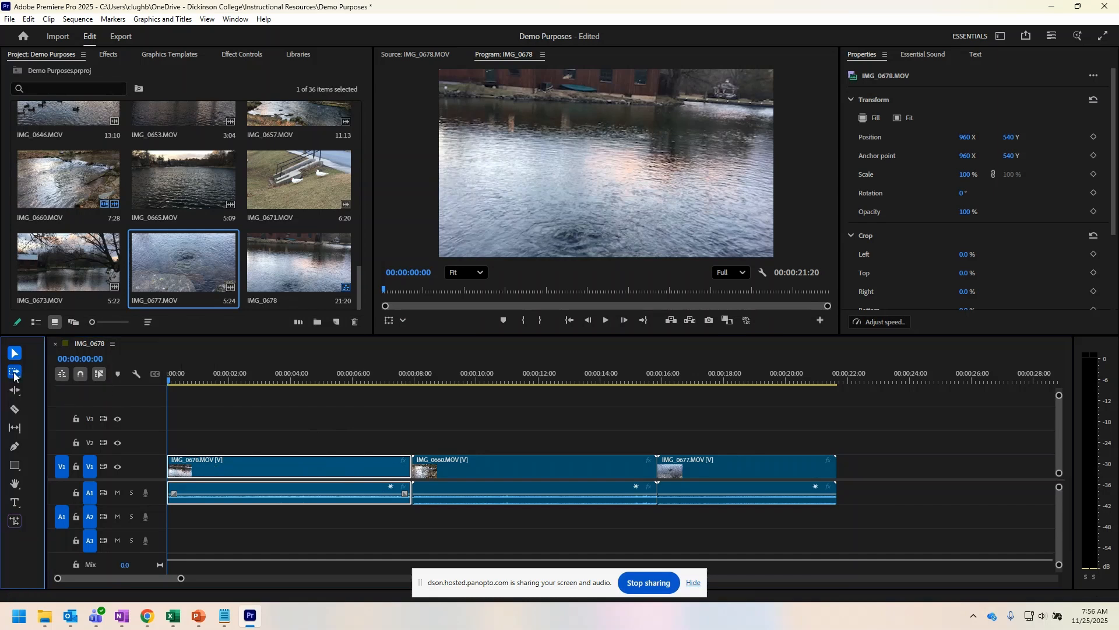
click(477, 474)
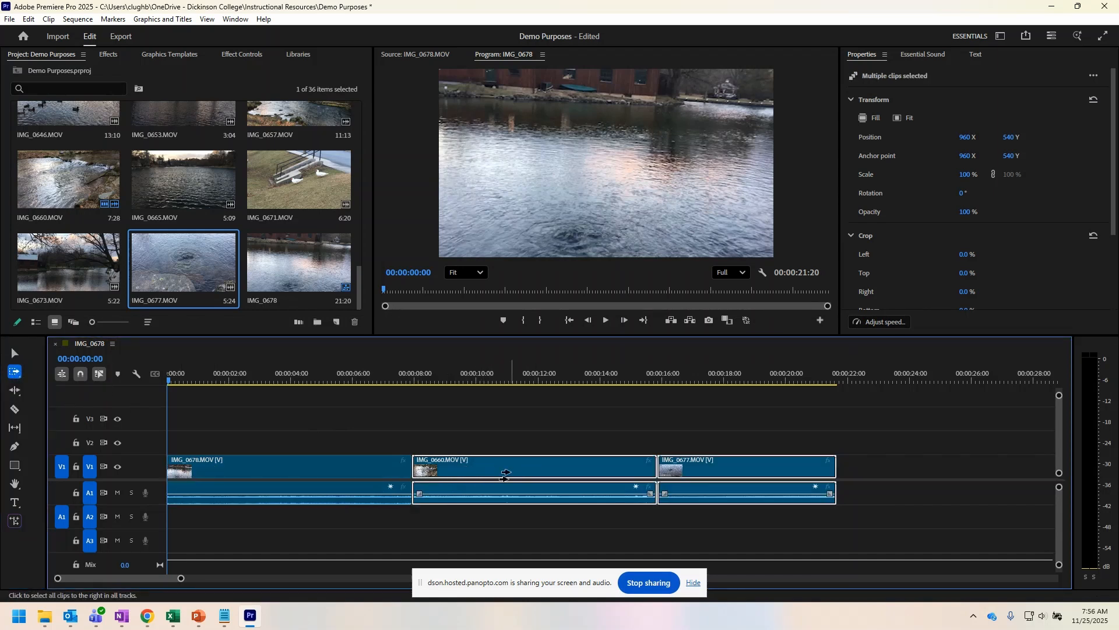
drag(477, 471, 1000, 471)
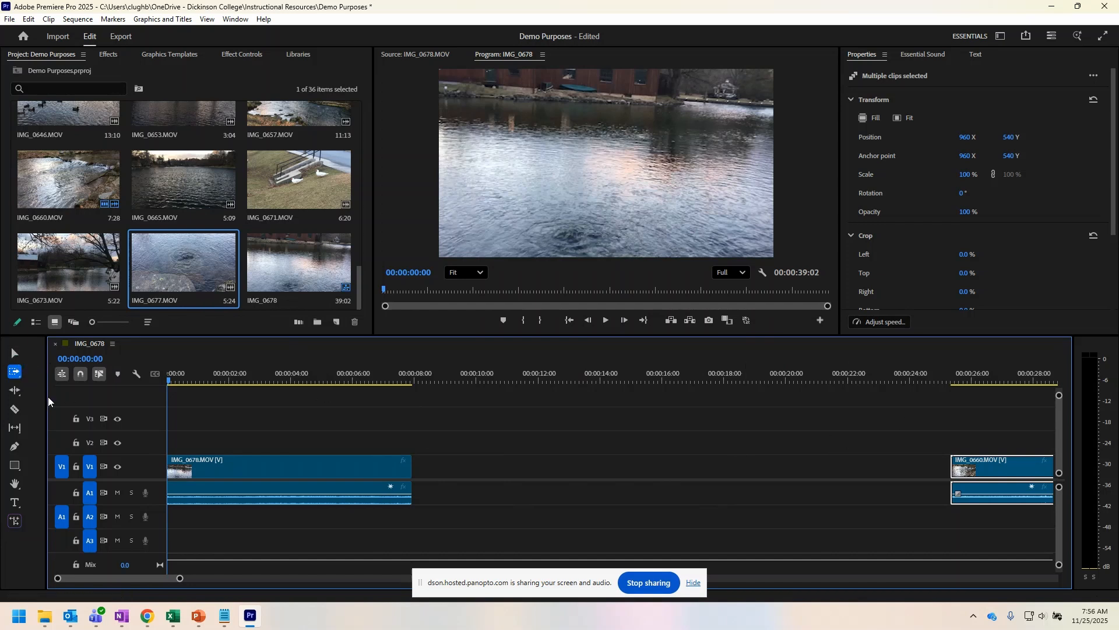
Place IMG_0673.MOV directly after IMG_0678.MOV and move IMG_0660.MOV and IMG_0677.MOV back against its end
click(14, 353)
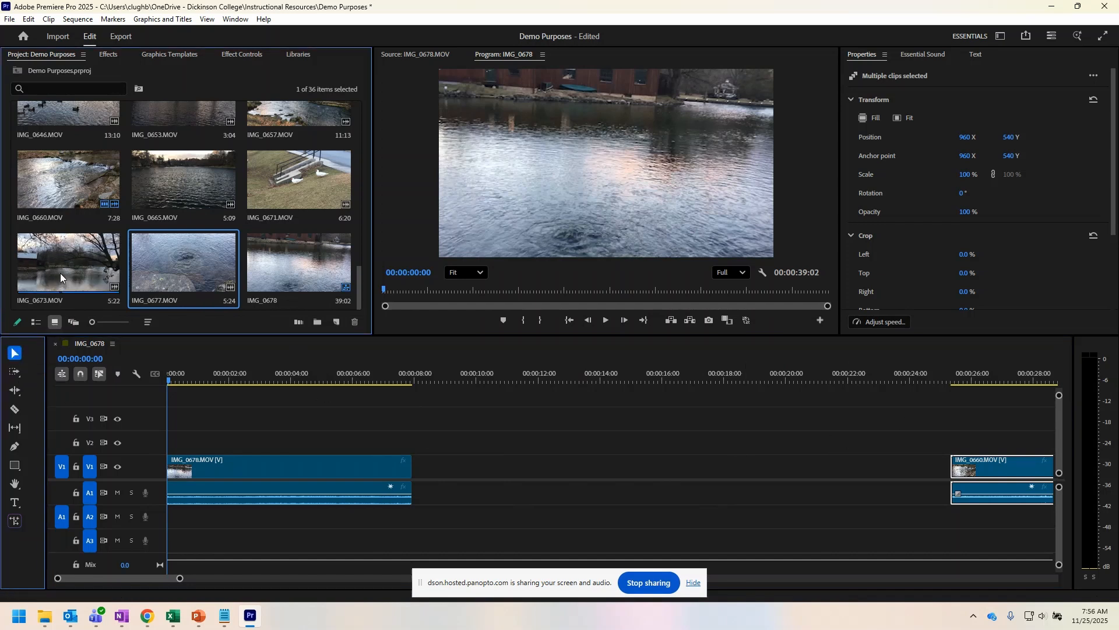
drag(61, 272, 443, 494)
click(15, 376)
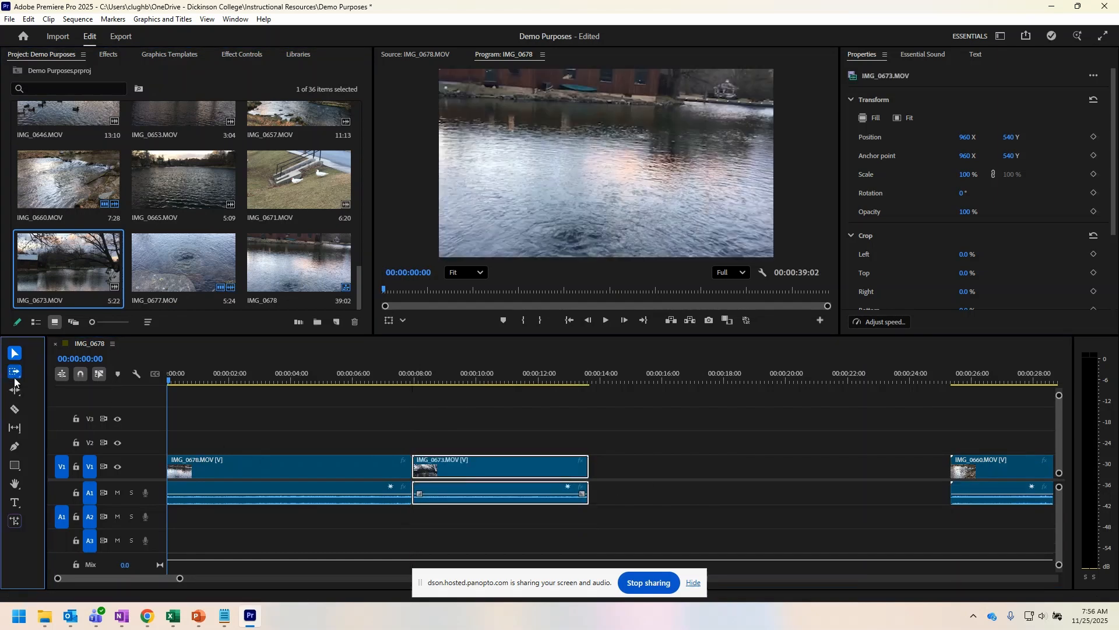
drag(964, 467, 602, 475)
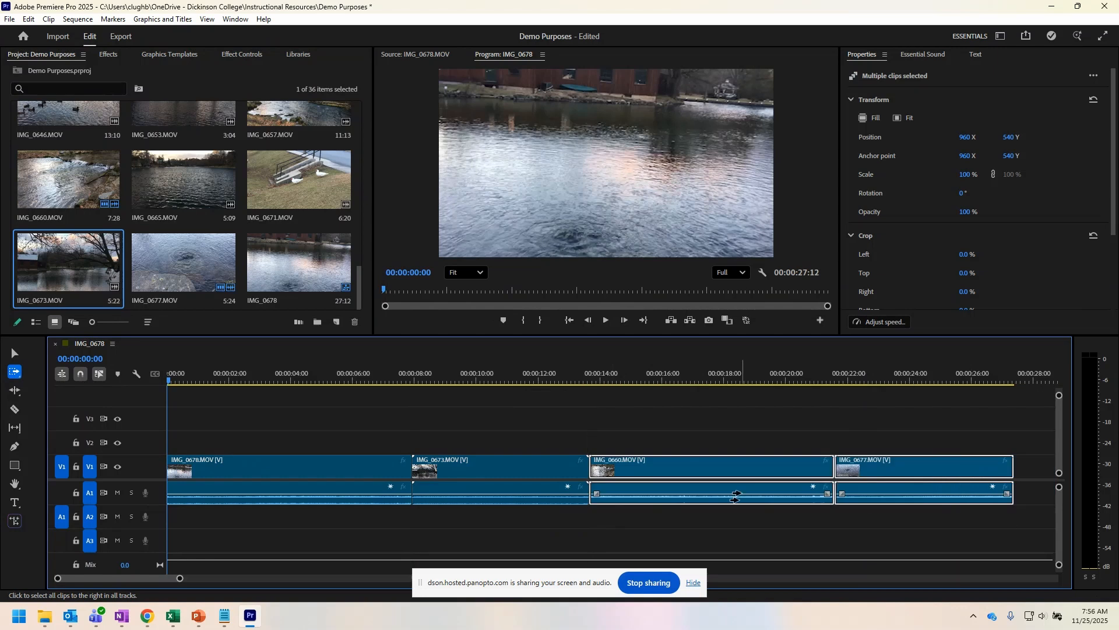
Trim about one second off the end of IMG_0673.MOV with the Selection tool, and undo the trim
click(15, 391)
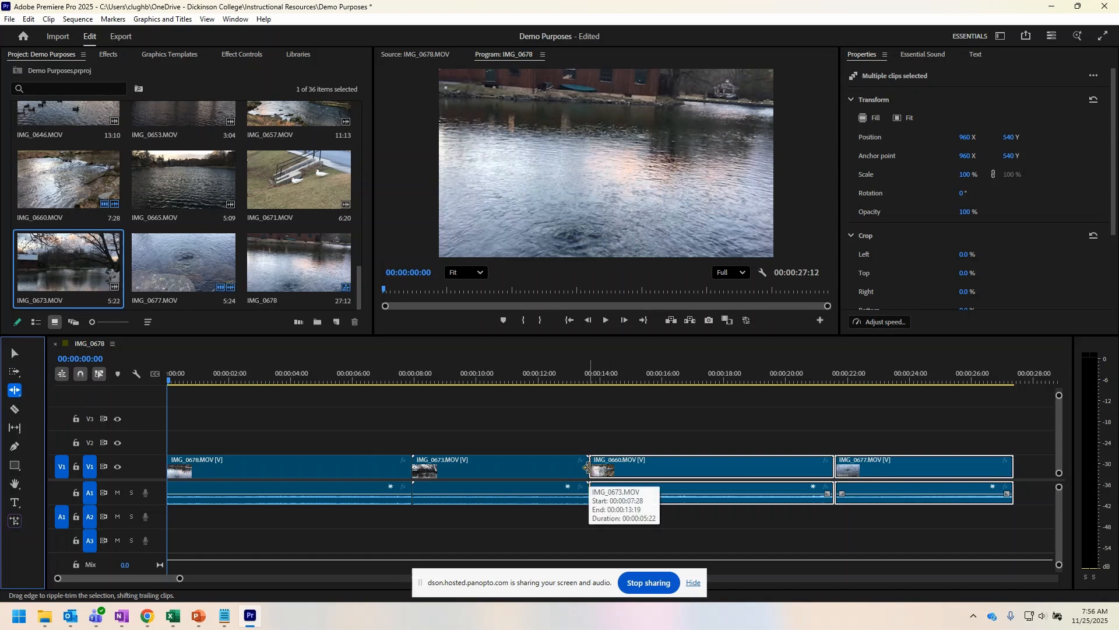
click(15, 354)
click(553, 467)
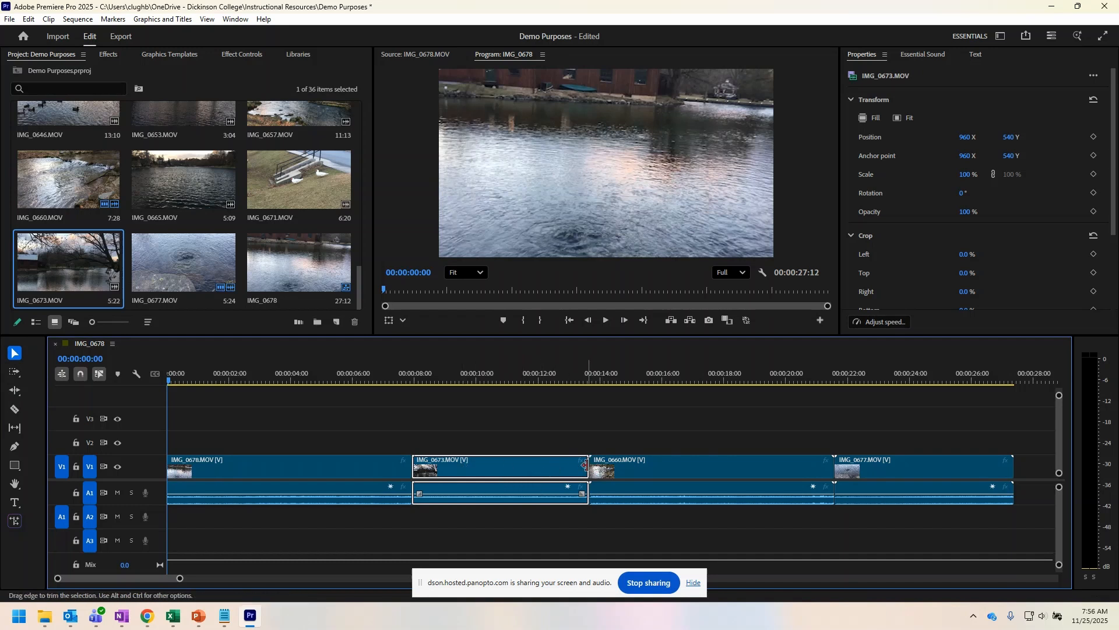
drag(586, 464, 559, 465)
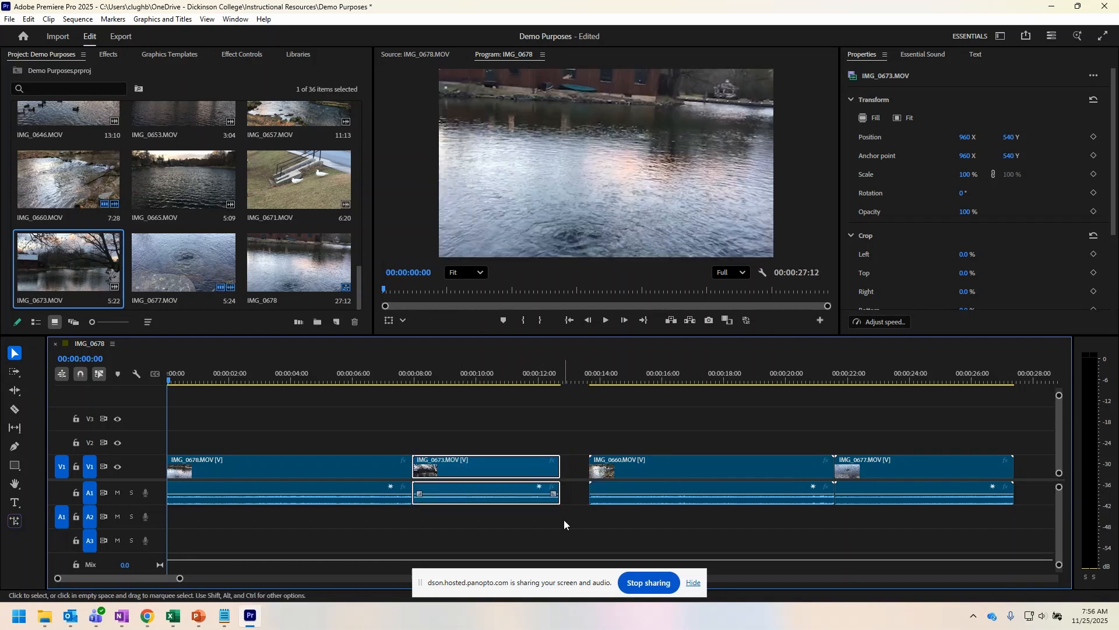
click(565, 520)
click(525, 463)
click(545, 529)
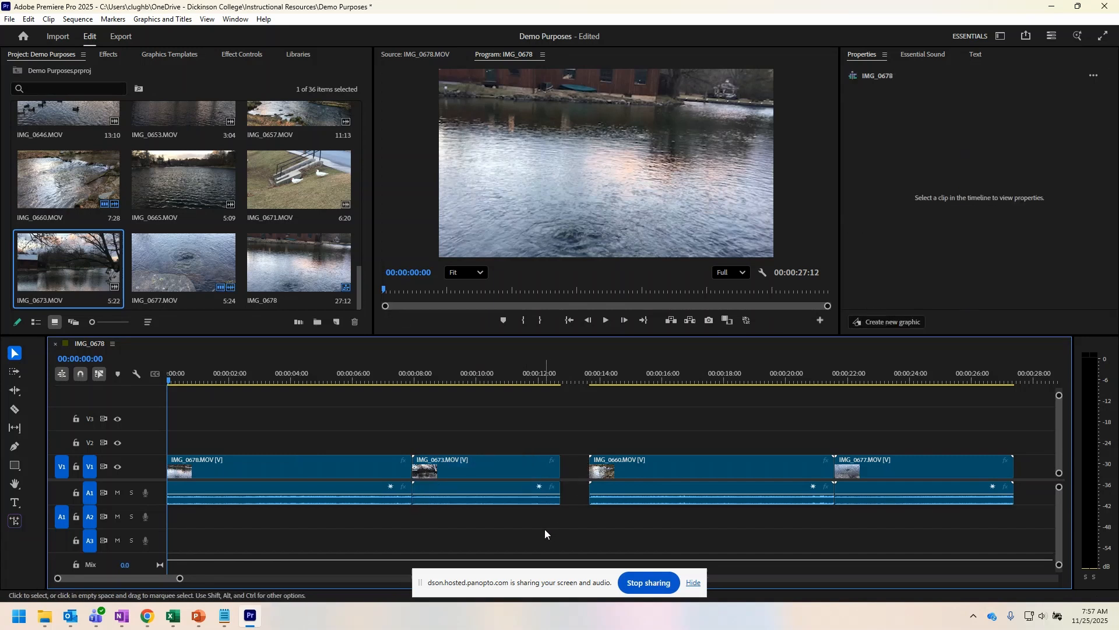
key(ctrl+z)
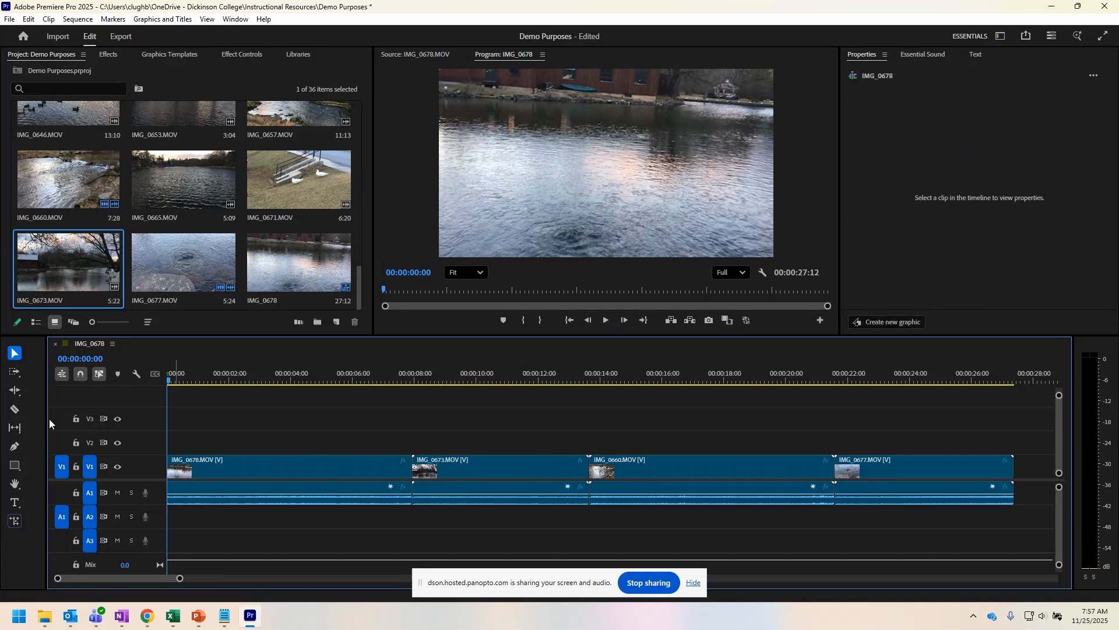
Ripple-trim about one second off the end of IMG_0673.MOV so the trailing clips close up
click(15, 390)
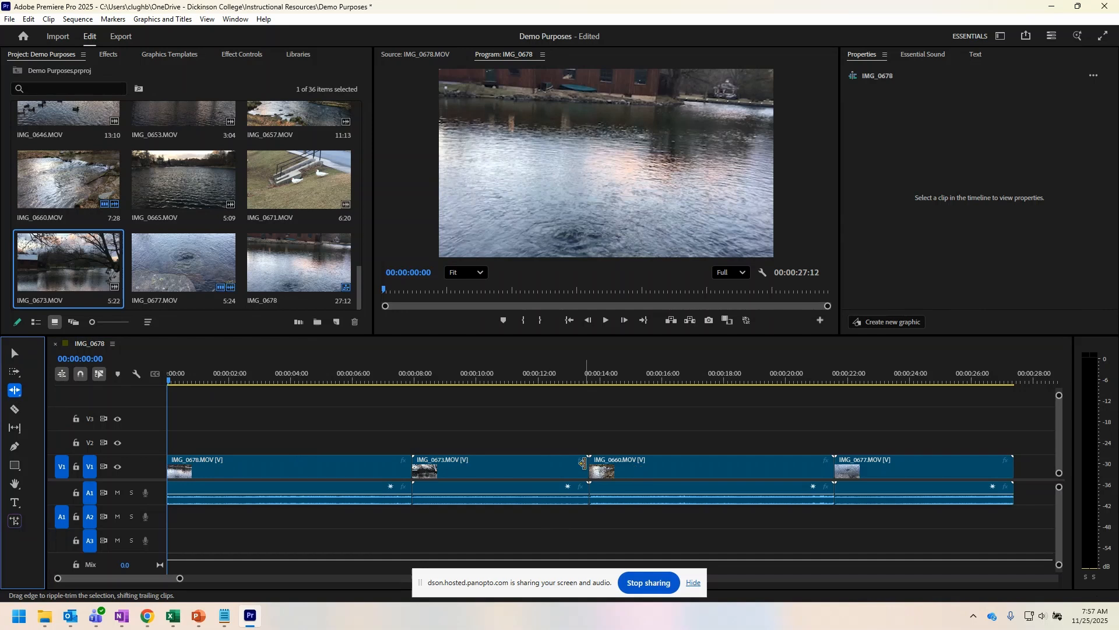
drag(588, 465, 553, 467)
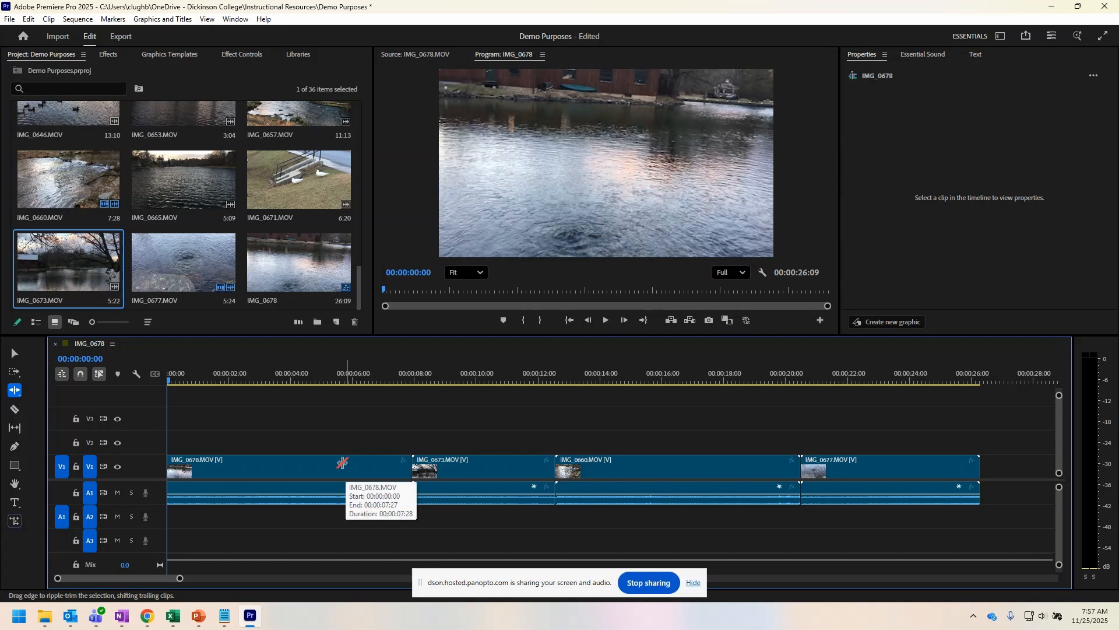
click(179, 381)
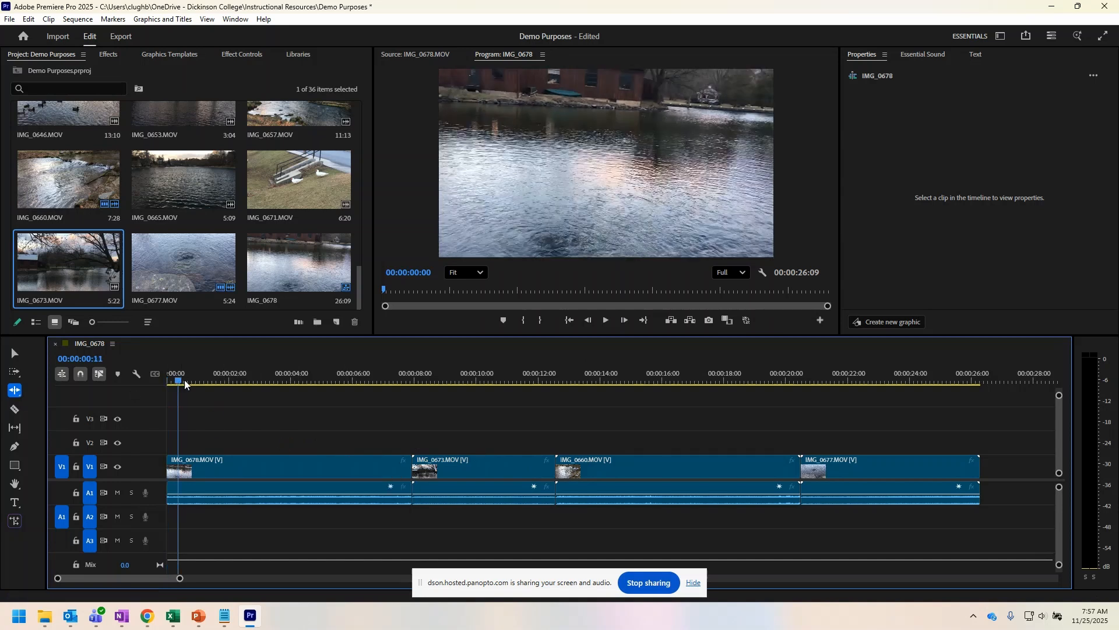
drag(185, 383, 166, 444)
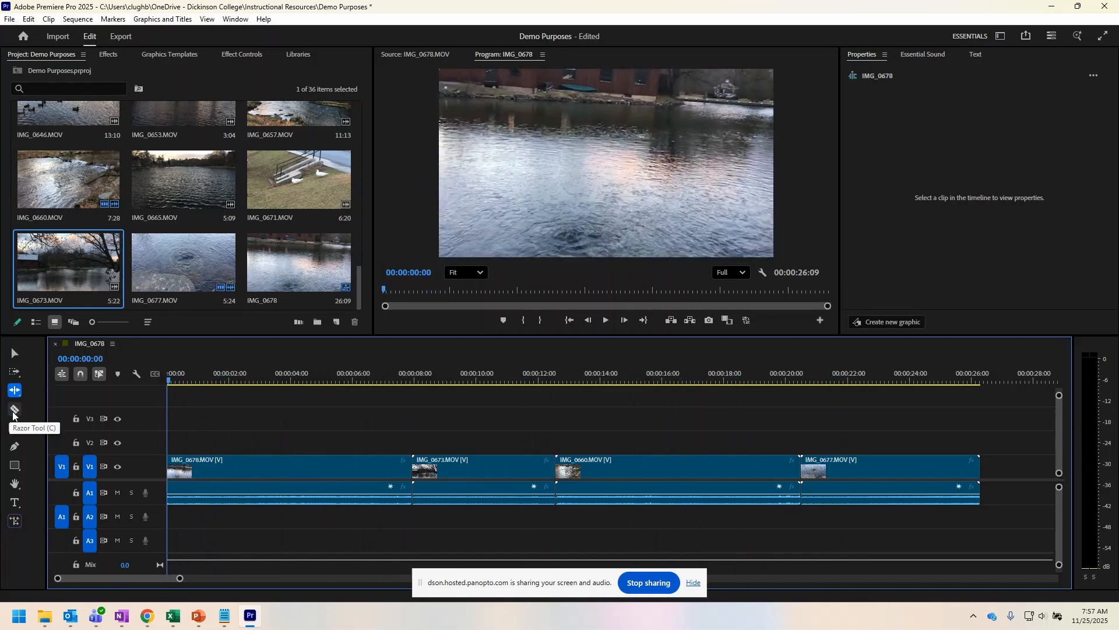
Split IMG_0660.MOV at 00:00:17:07 with the Razor tool
click(13, 412)
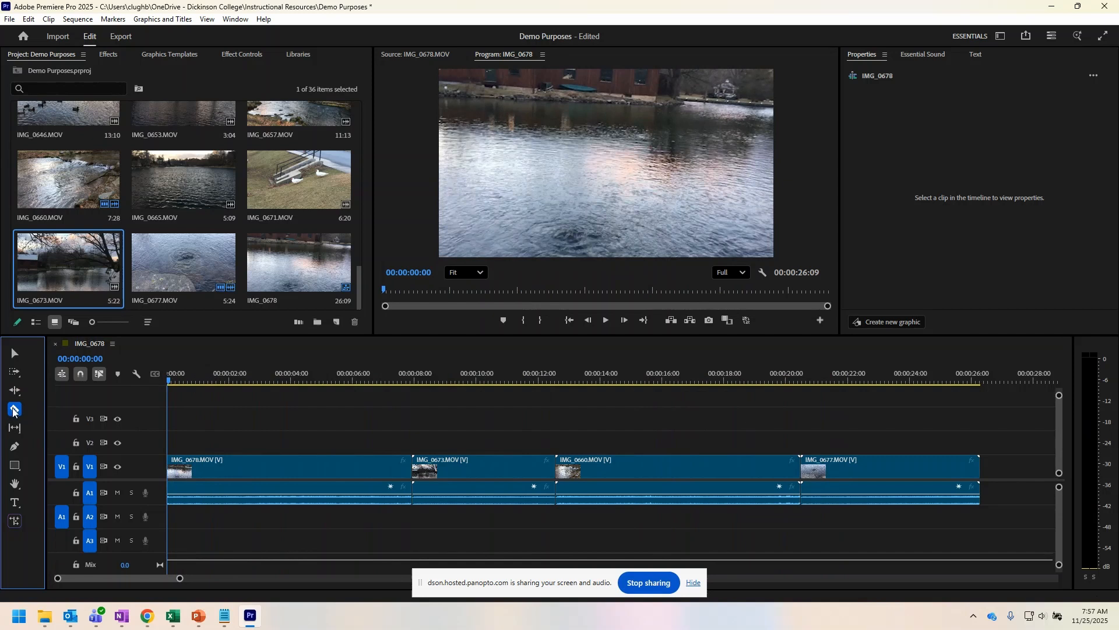
click(169, 385)
drag(169, 385, 704, 486)
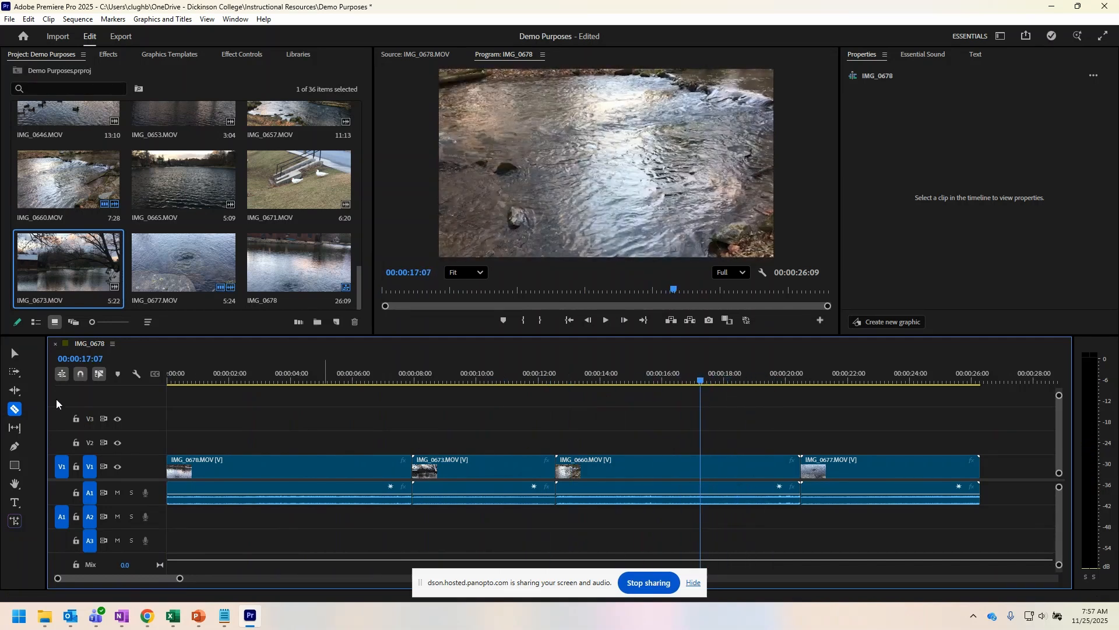
click(16, 410)
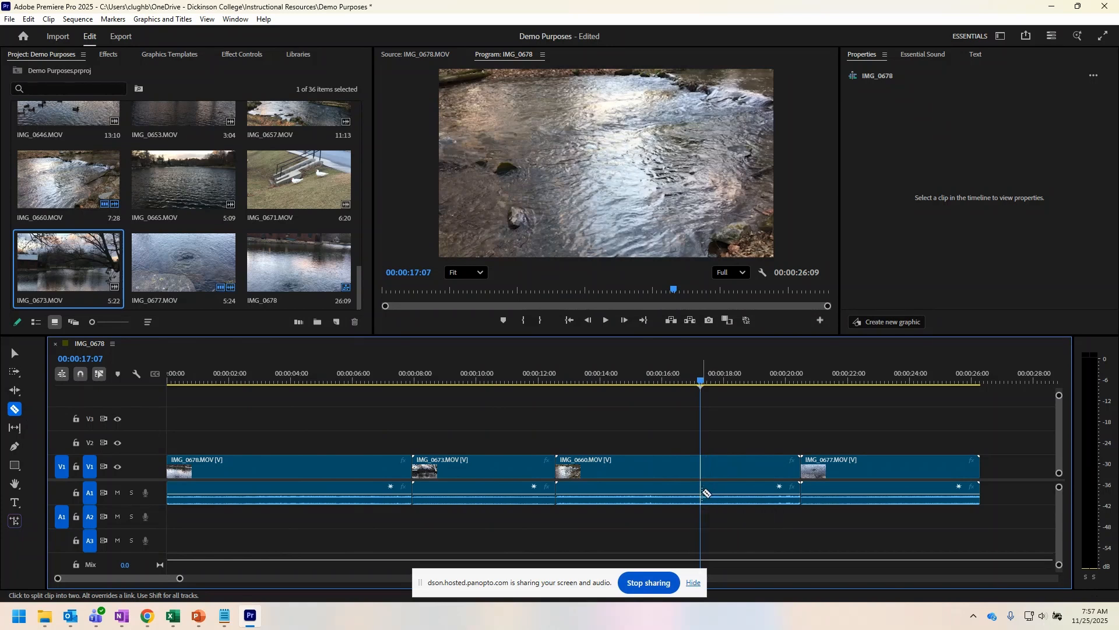
click(705, 493)
Delete the second part of the split IMG_0660.MOV and move IMG_0677.MOV against the remaining part
drag(702, 380, 642, 404)
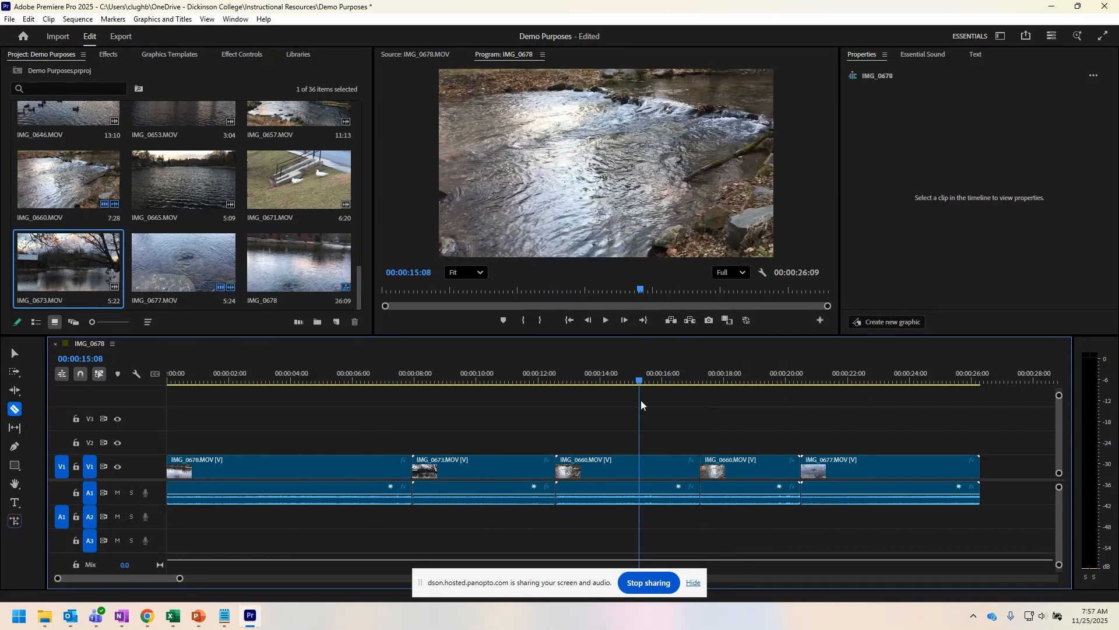
click(12, 352)
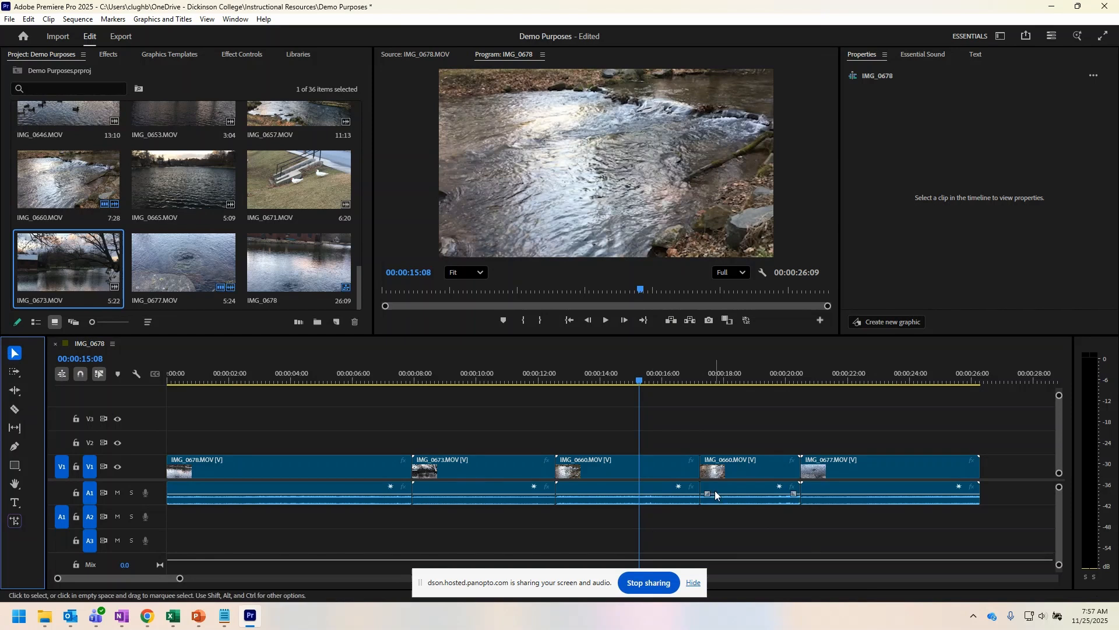
click(737, 467)
key(Delete)
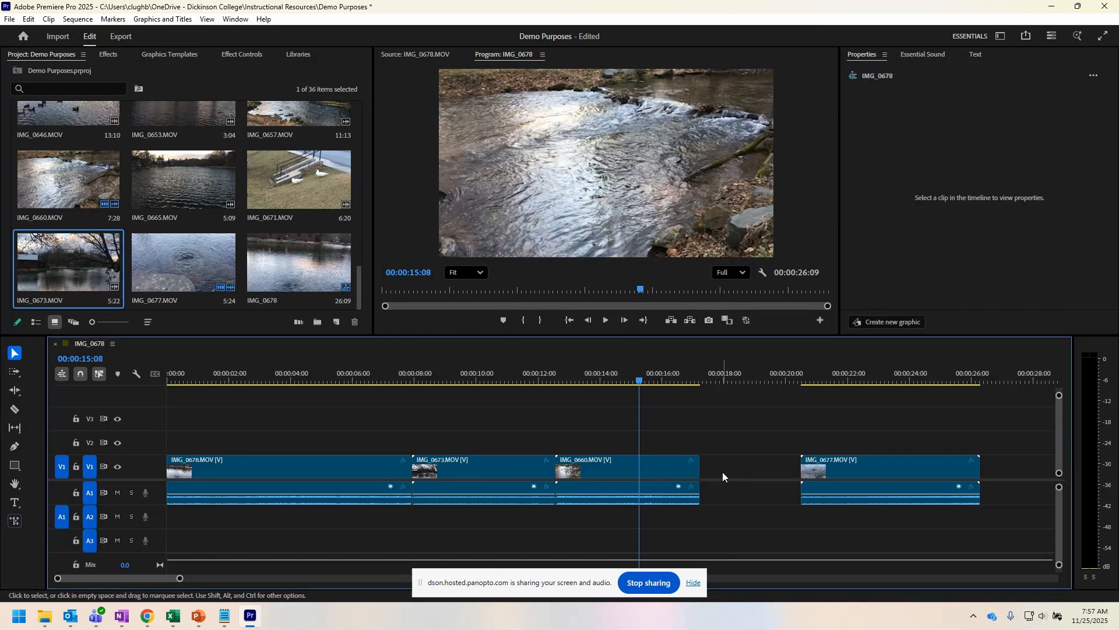
drag(819, 467, 729, 465)
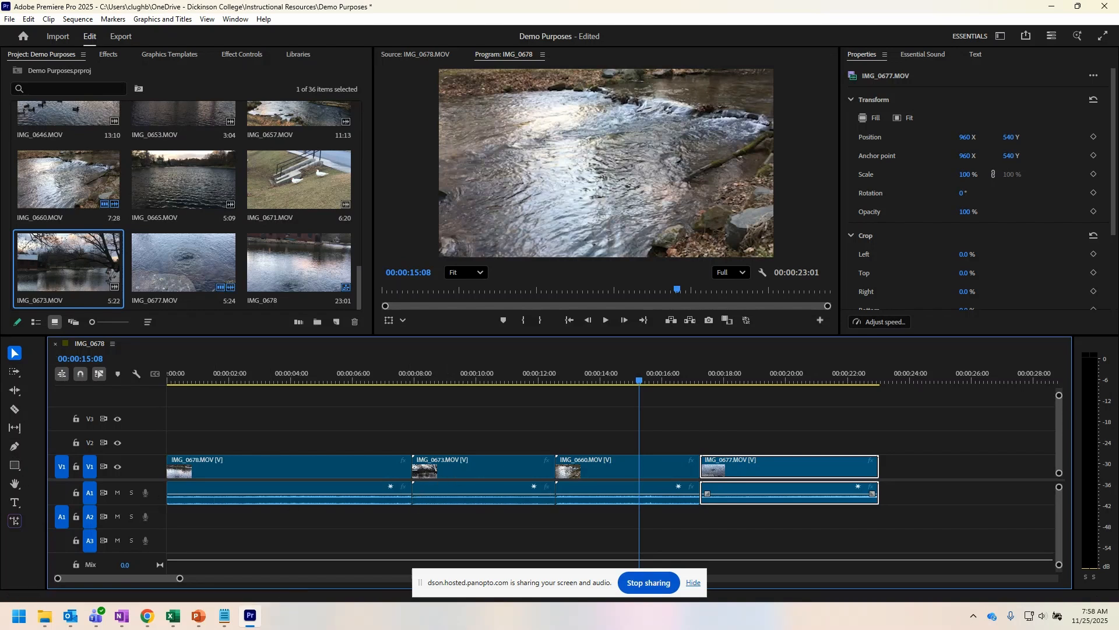
Play the first few seconds of the sequence from its start to check the audio levels on the meters
drag(641, 379, 144, 380)
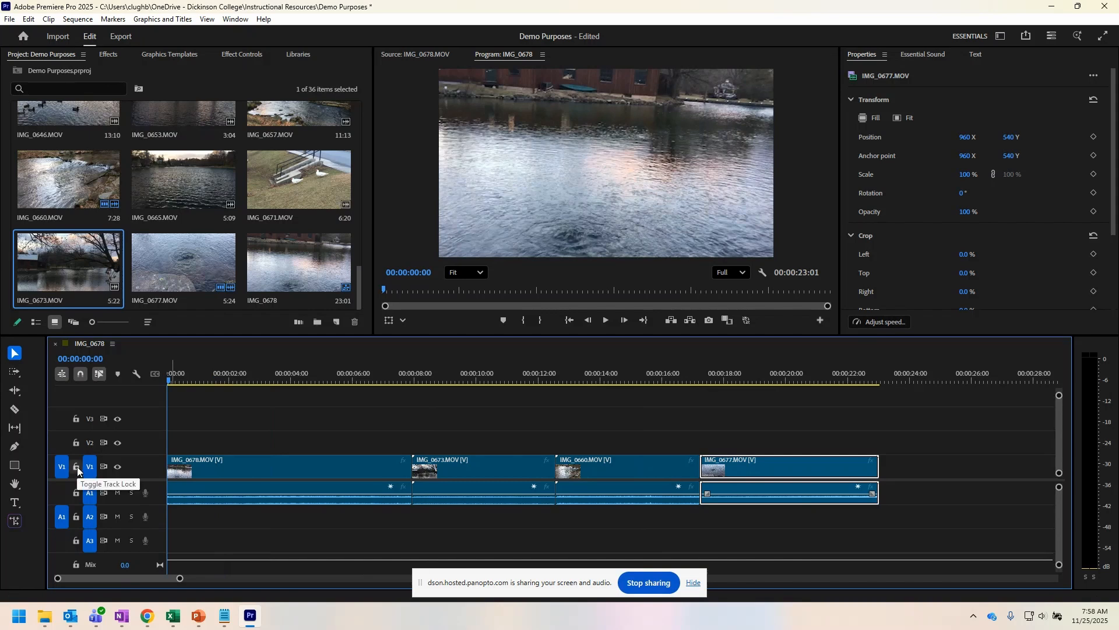
click(181, 523)
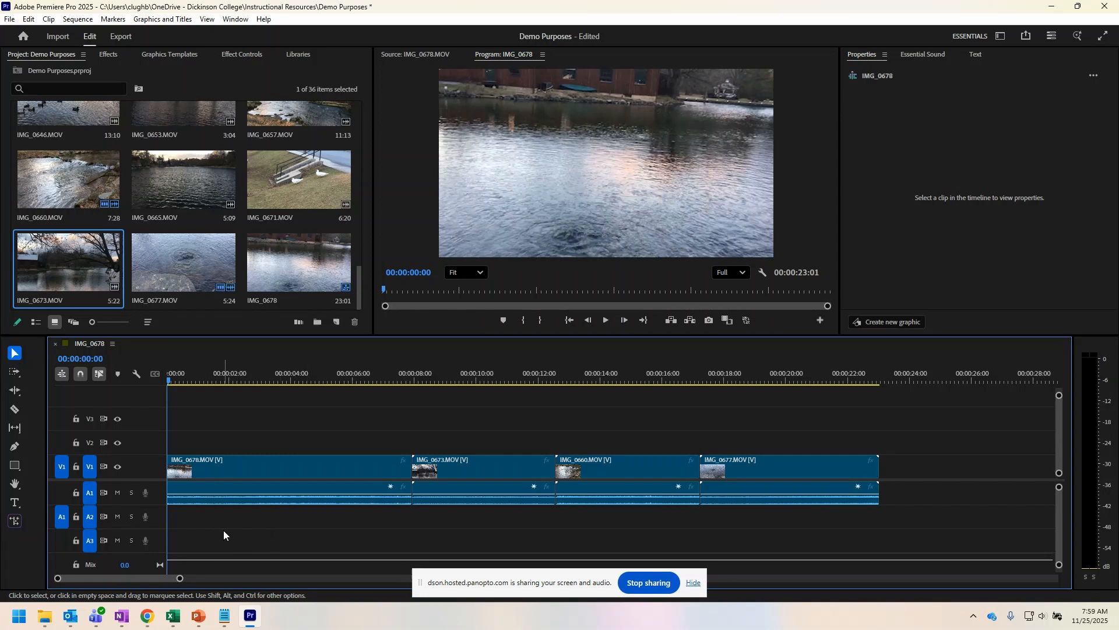
click(132, 493)
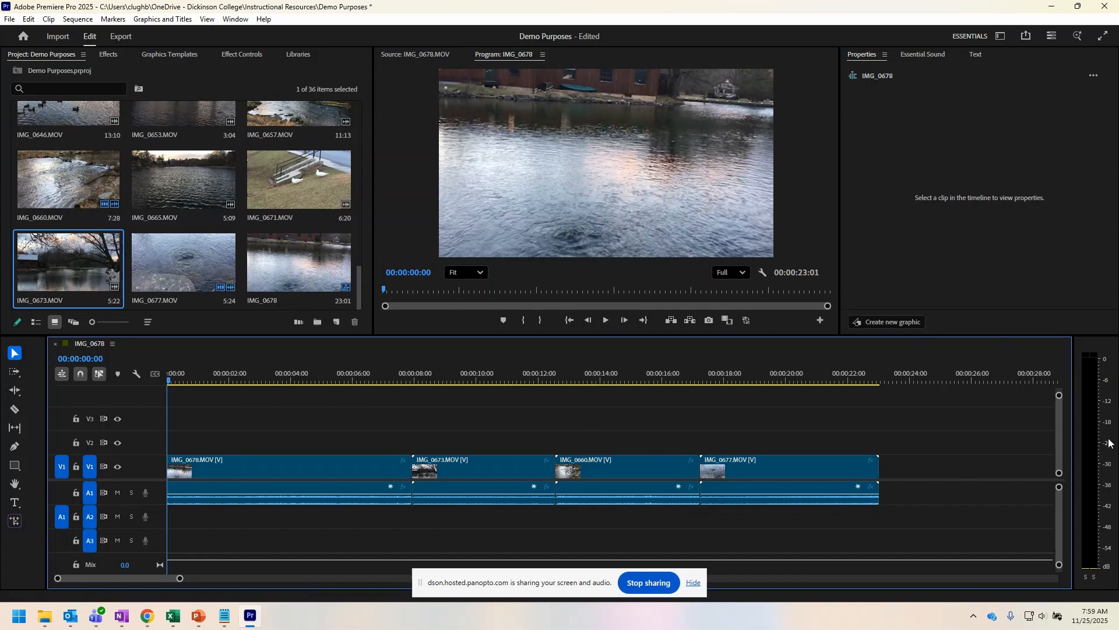
click(605, 320)
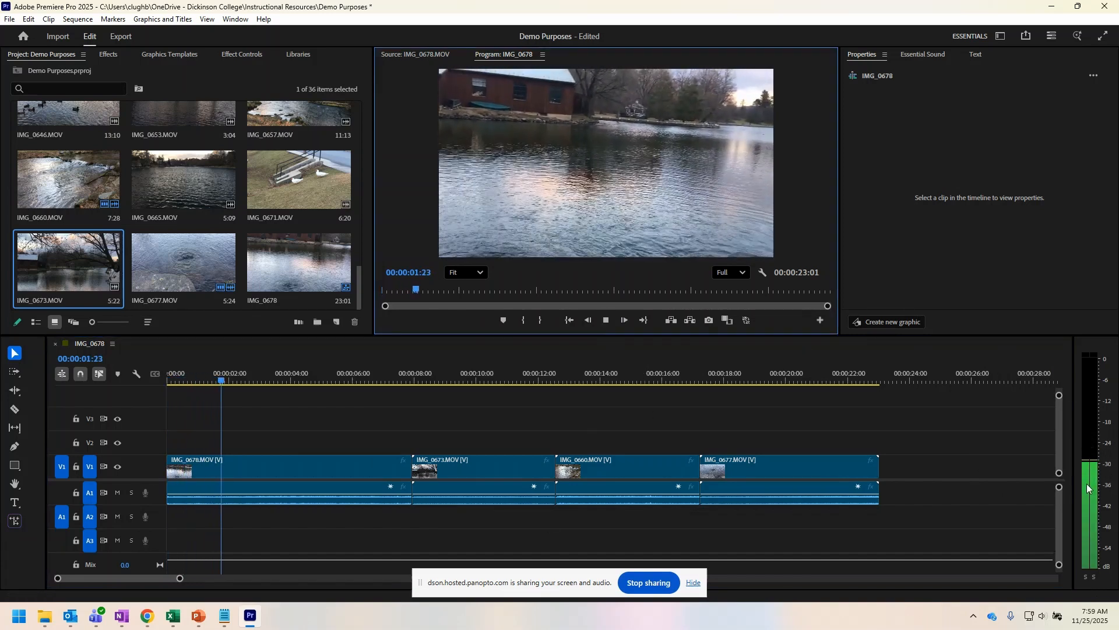
click(607, 320)
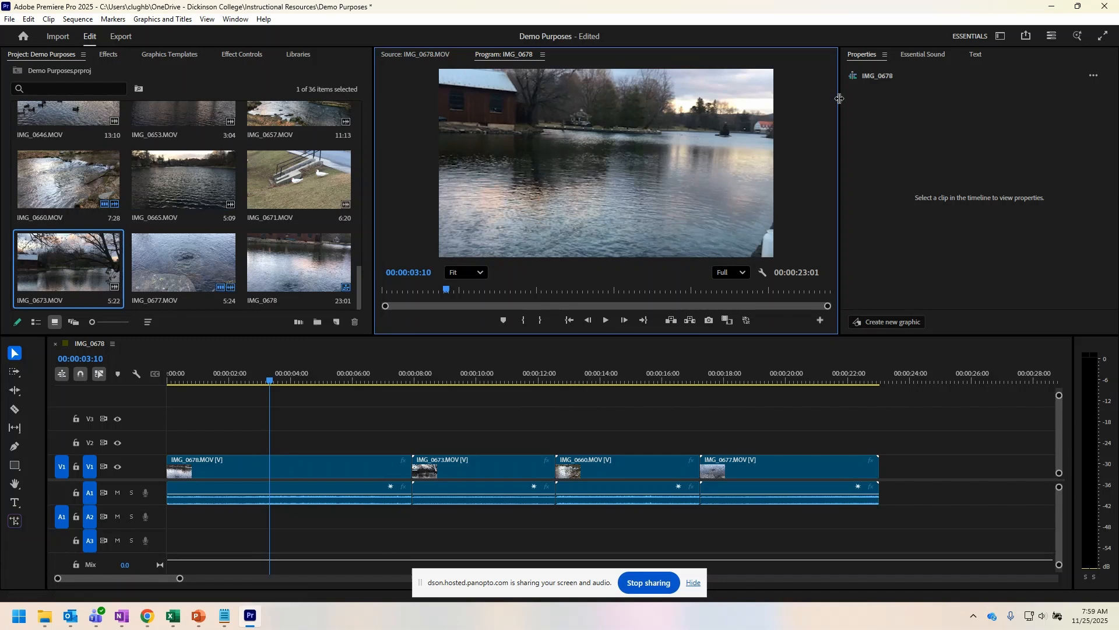
Apply a Cross Dissolve video transition to the start of IMG_0673.MOV, at its cut with IMG_0678.MOV
click(109, 55)
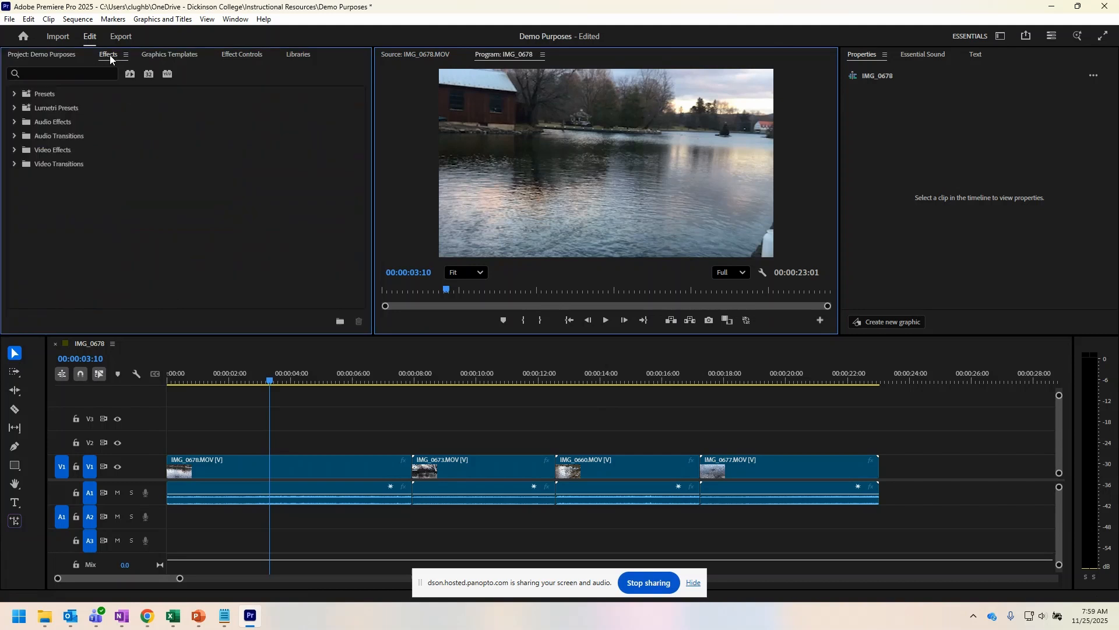
click(246, 19)
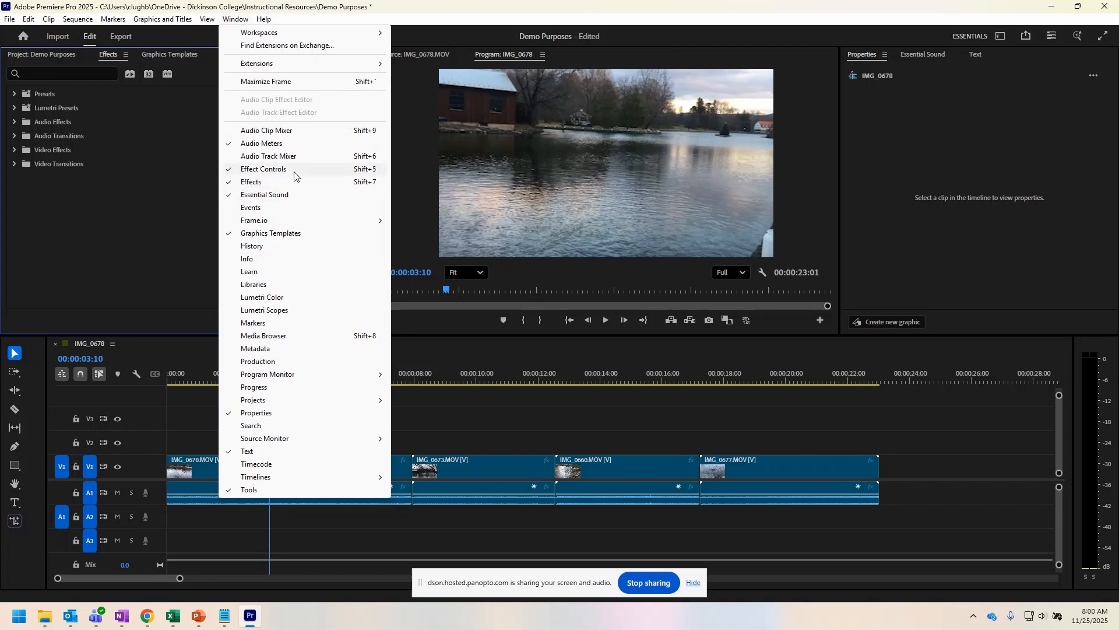
click(149, 191)
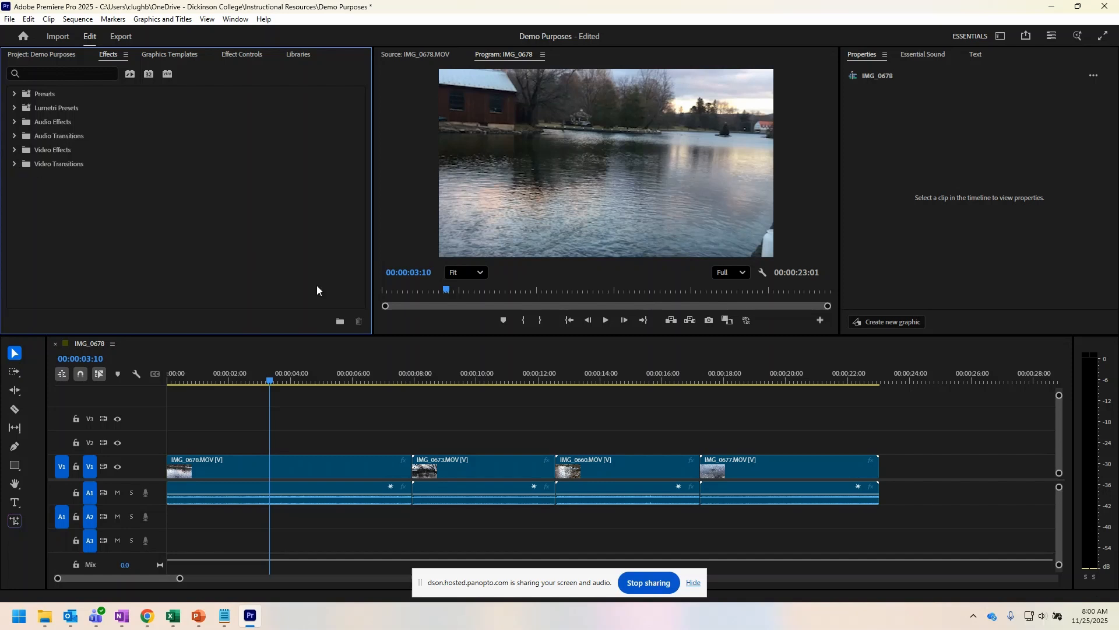
click(13, 165)
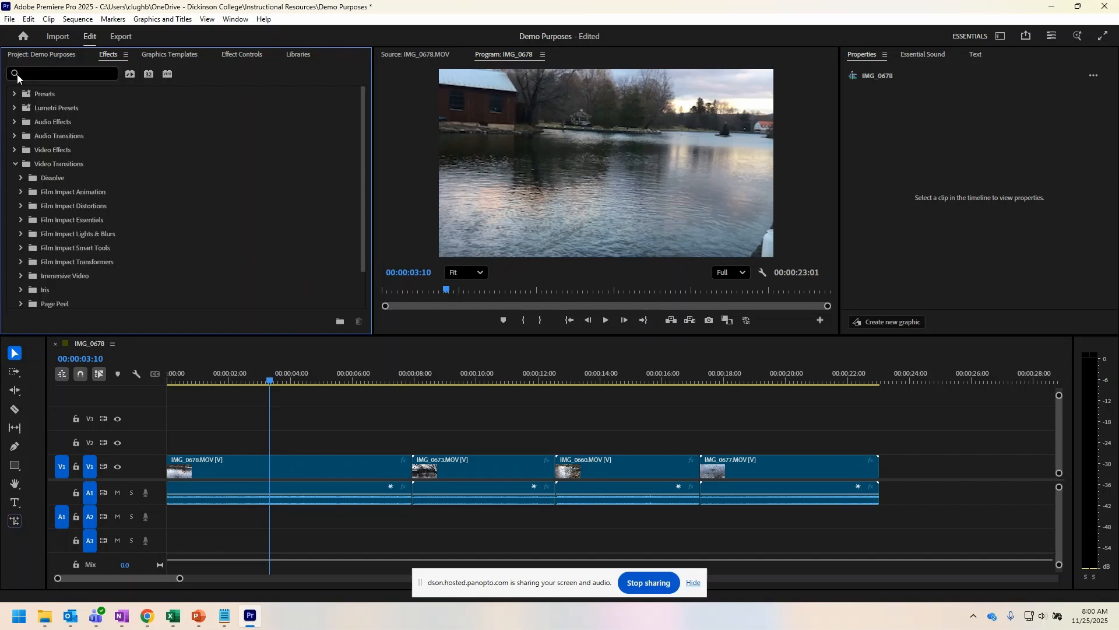
click(37, 73)
click(20, 179)
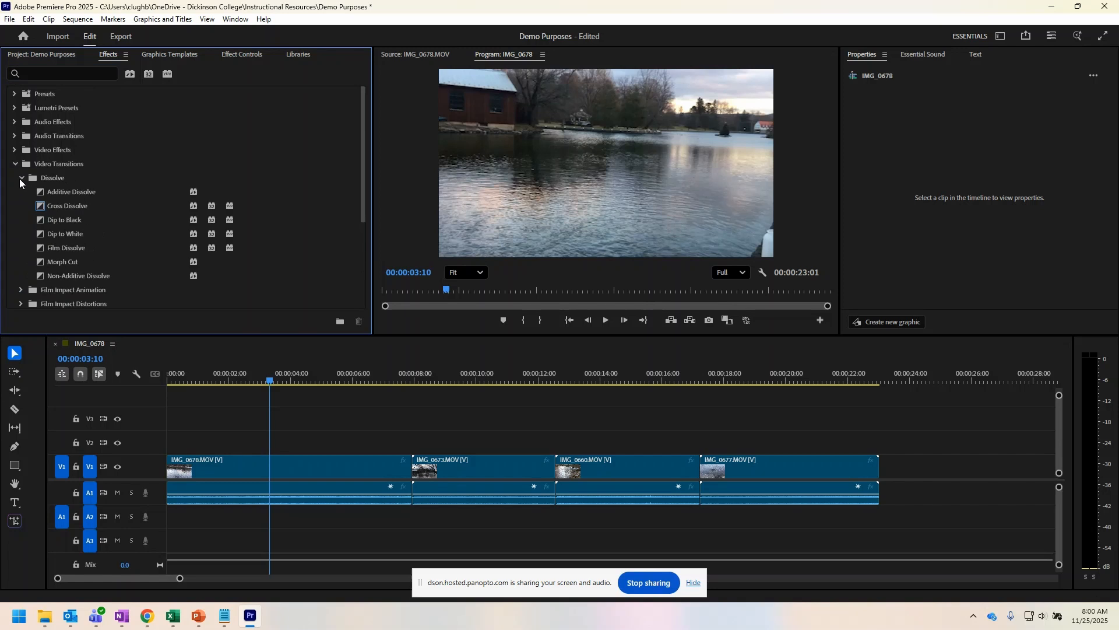
drag(66, 204, 416, 475)
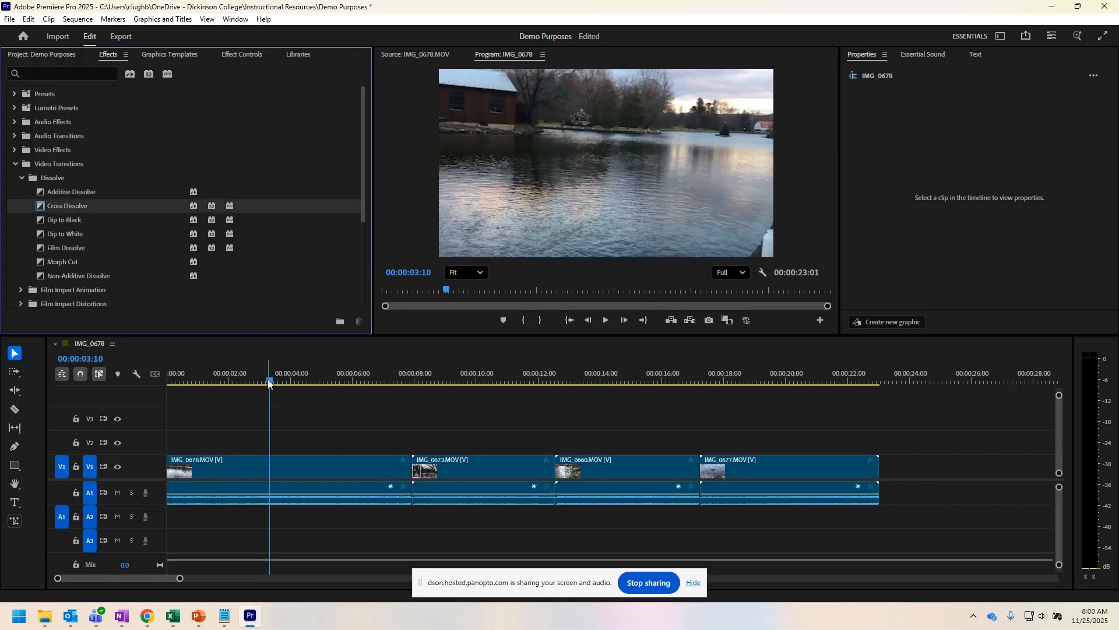
Preview the cut between IMG_0678.MOV and IMG_0673.MOV from just before the Cross Dissolve
drag(269, 383, 396, 393)
key(space)
key(space)
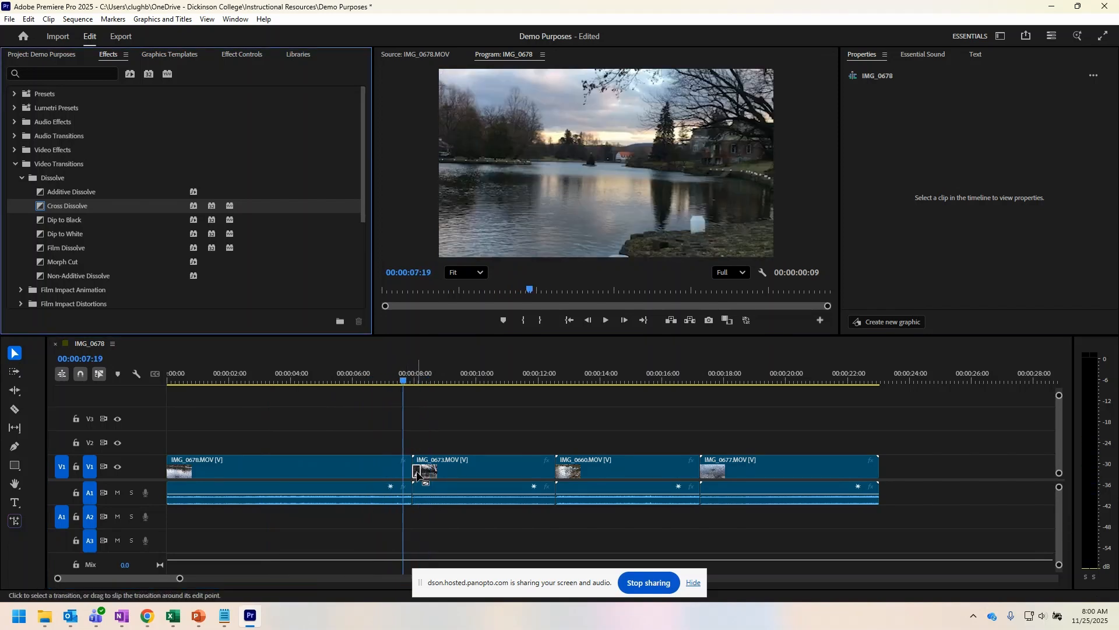
Set the duration of the Cross Dissolve between IMG_0678.MOV and IMG_0673.MOV to 00:00:00:14
click(418, 475)
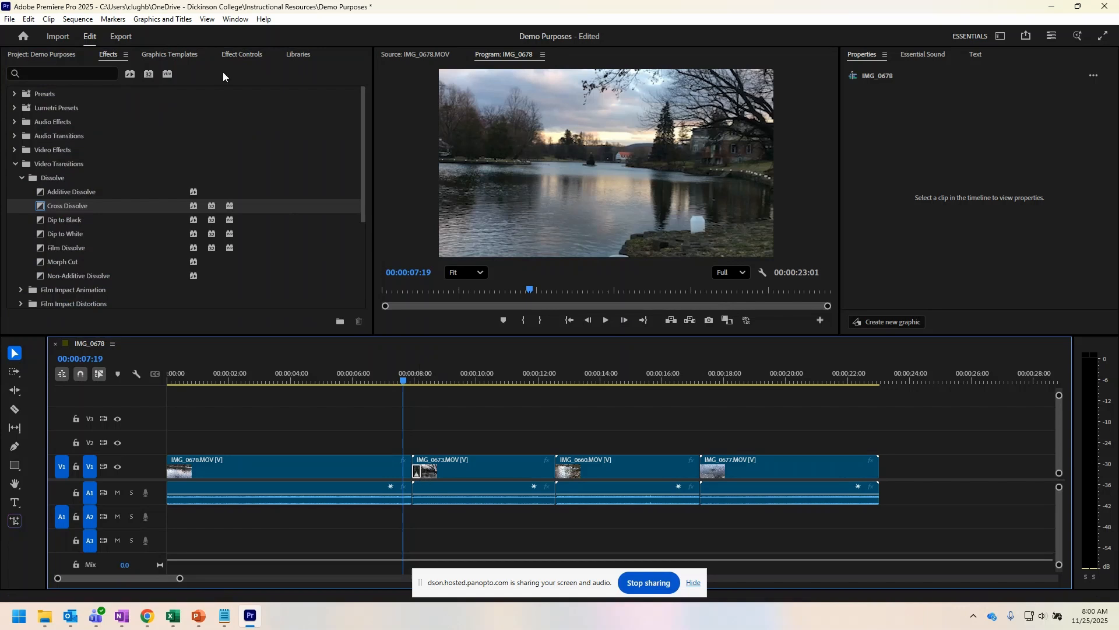
click(249, 53)
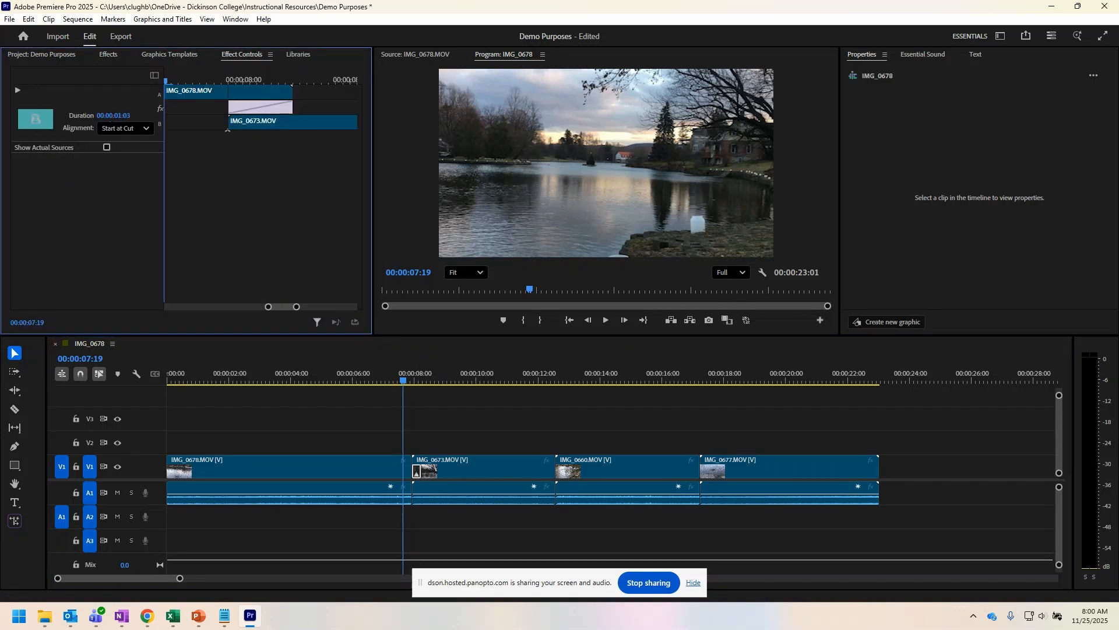
drag(114, 115, 120, 120)
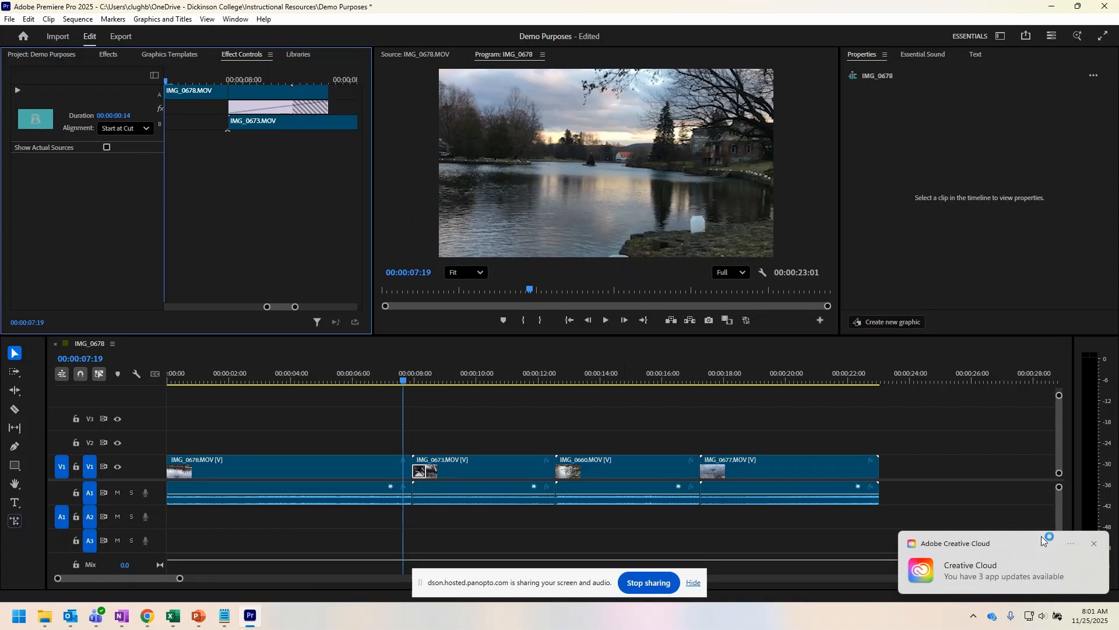
click(1095, 544)
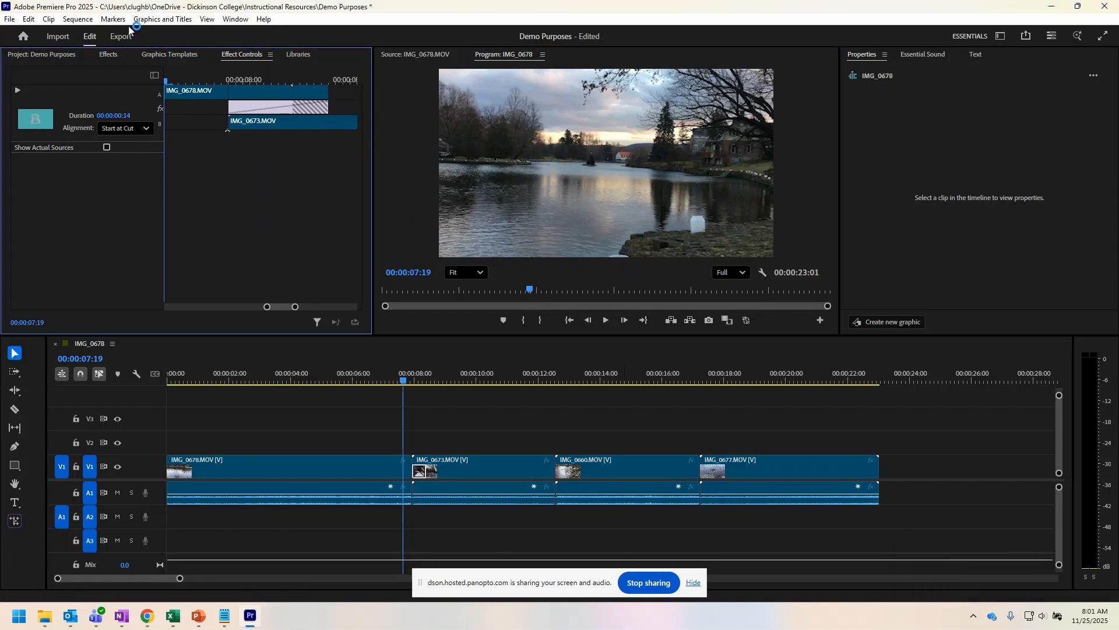
Place the Bold Title graphics template on V1 after IMG_0677.MOV and the Classic Title template on V2 above IMG_0660.MOV
click(109, 54)
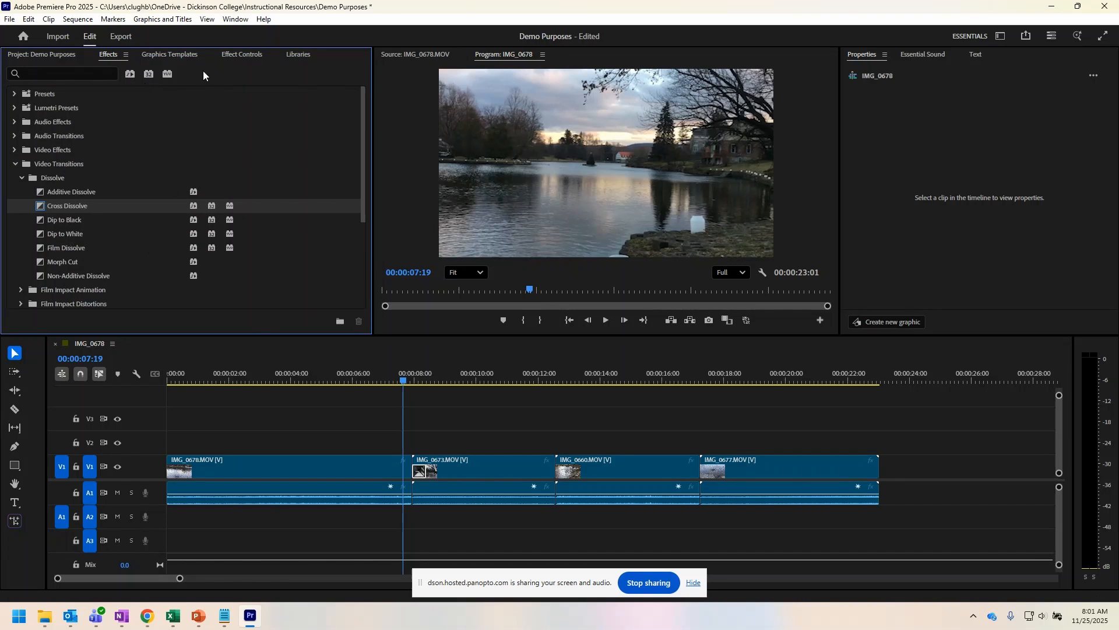
click(158, 54)
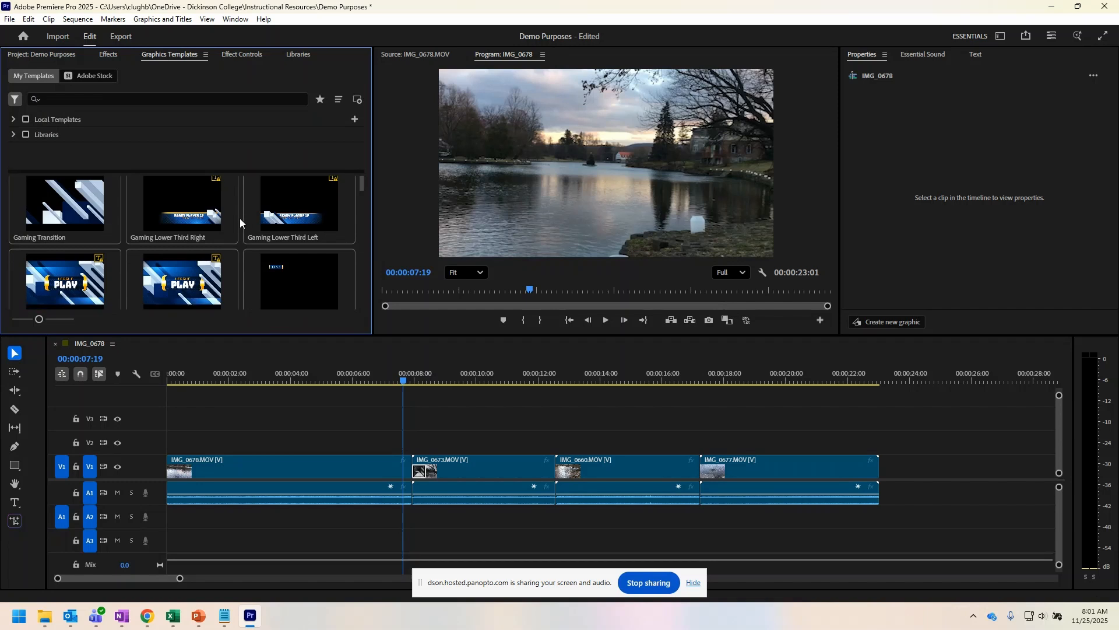
scroll(248, 241, down, 1)
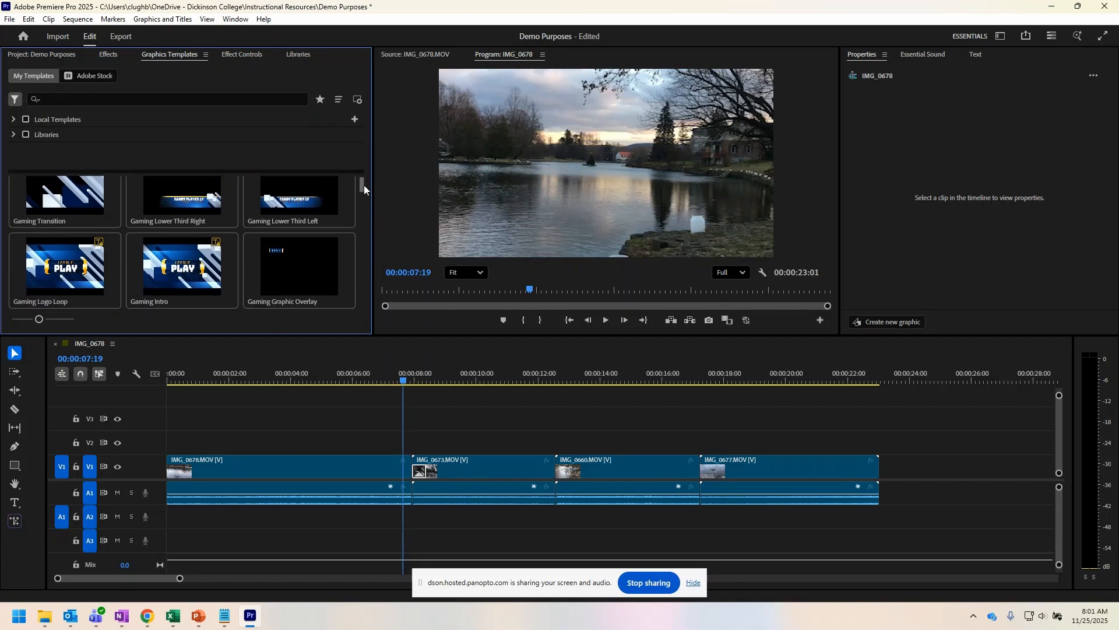
drag(364, 184, 359, 216)
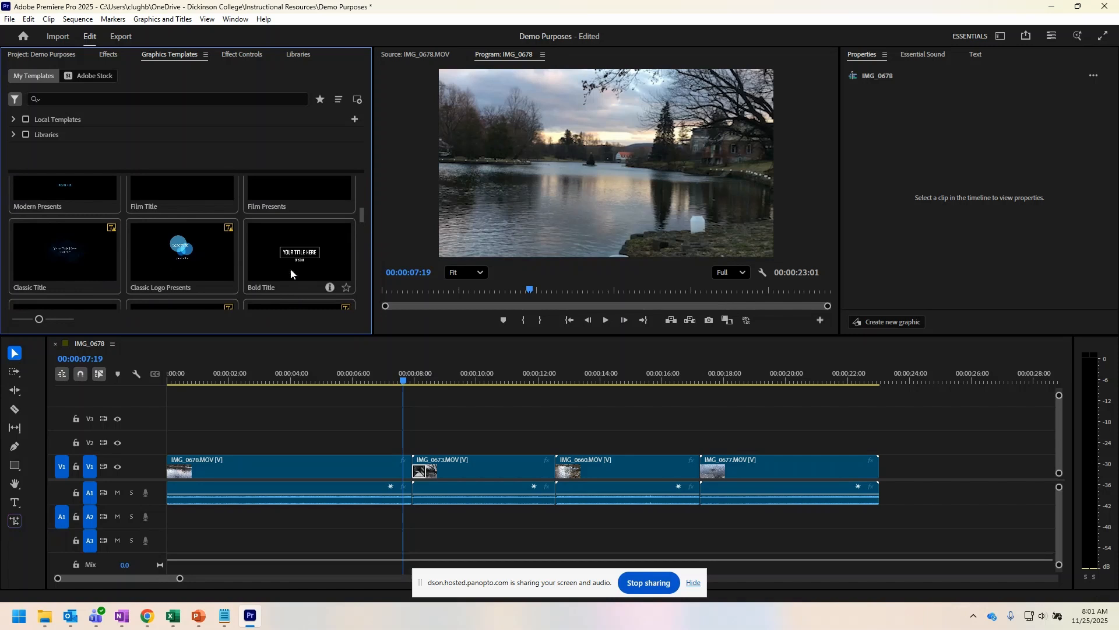
drag(268, 256, 883, 477)
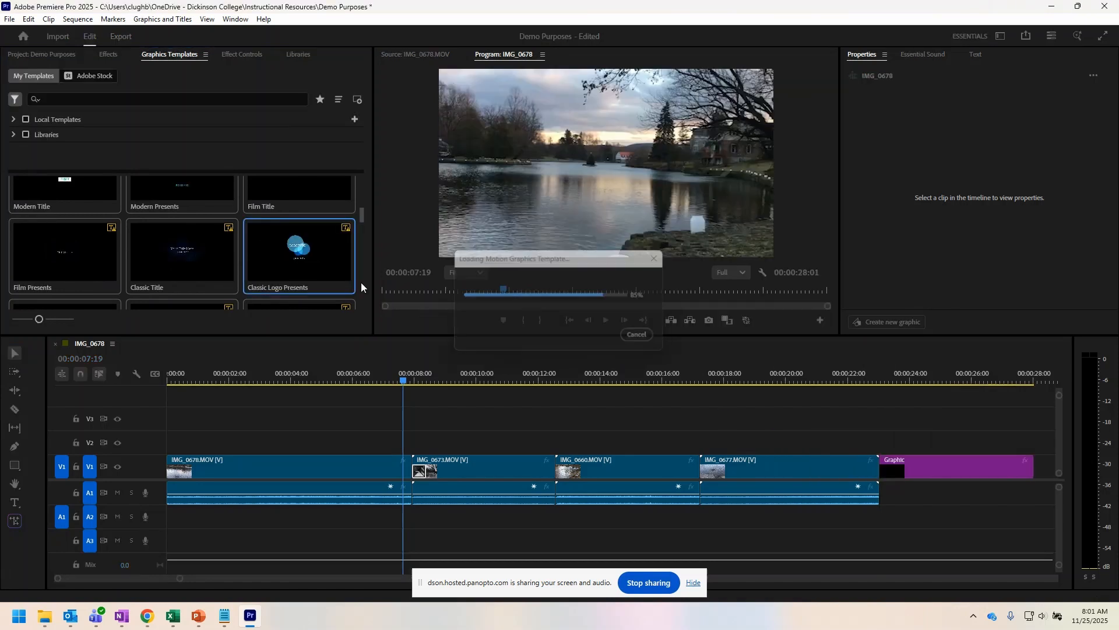
drag(204, 264, 562, 446)
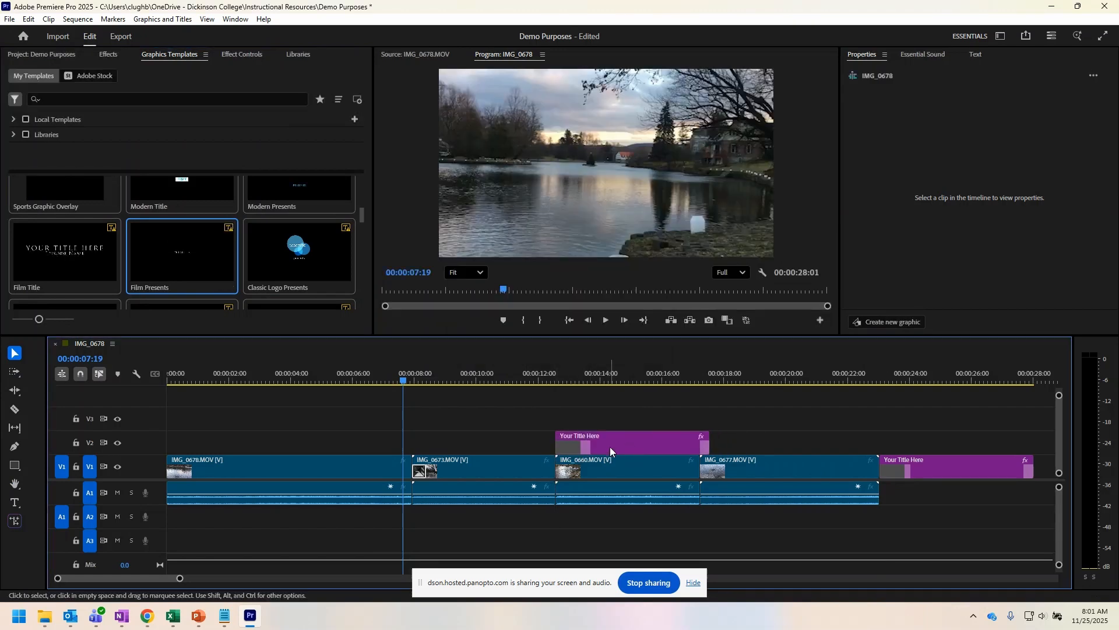
Change the main title text of the V2 graphic above IMG_0660.MOV to "Hello"
drag(403, 380, 589, 435)
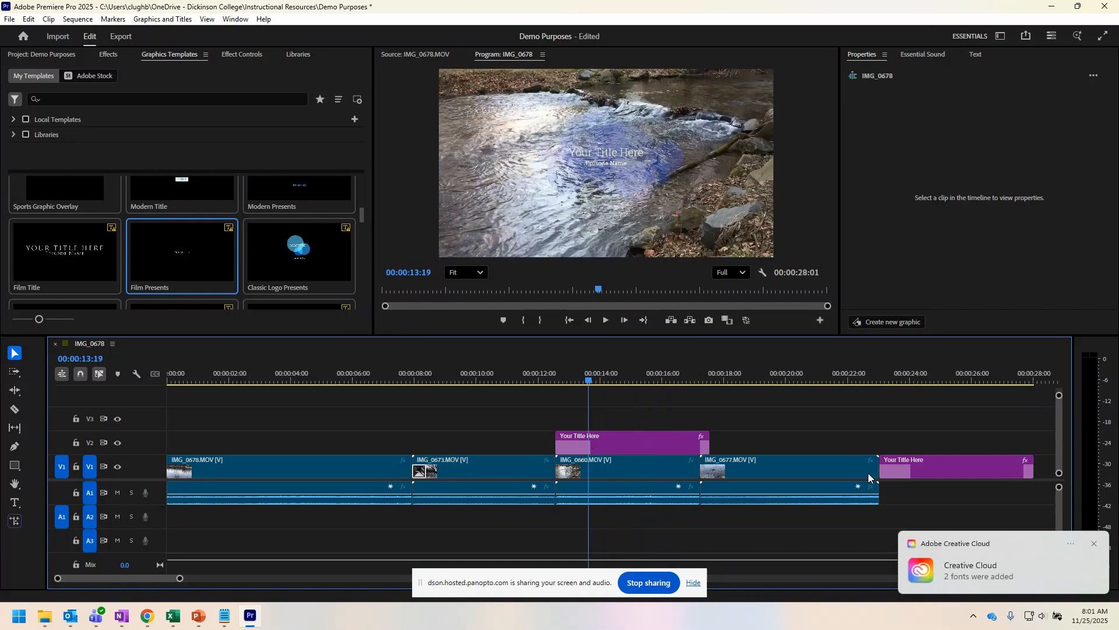
click(611, 440)
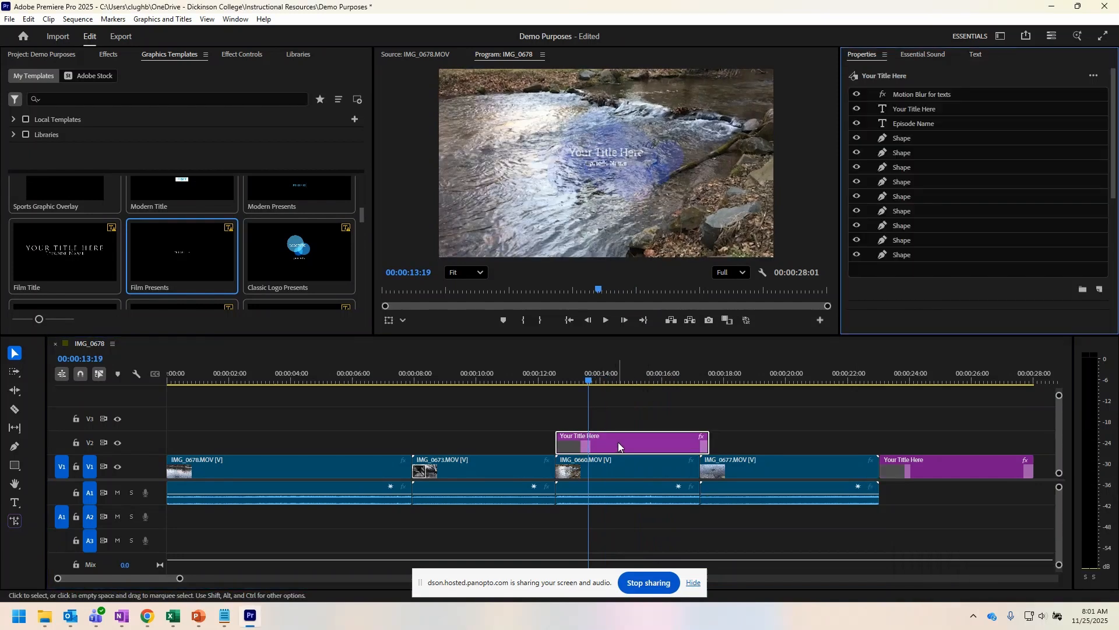
double_click(606, 153)
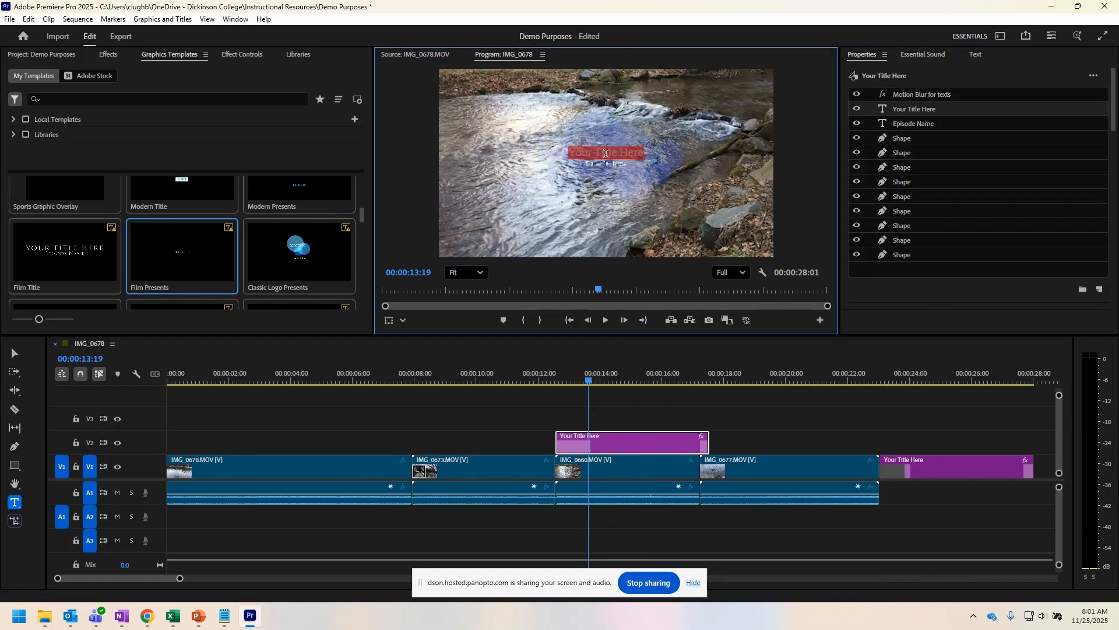
text(Hello)
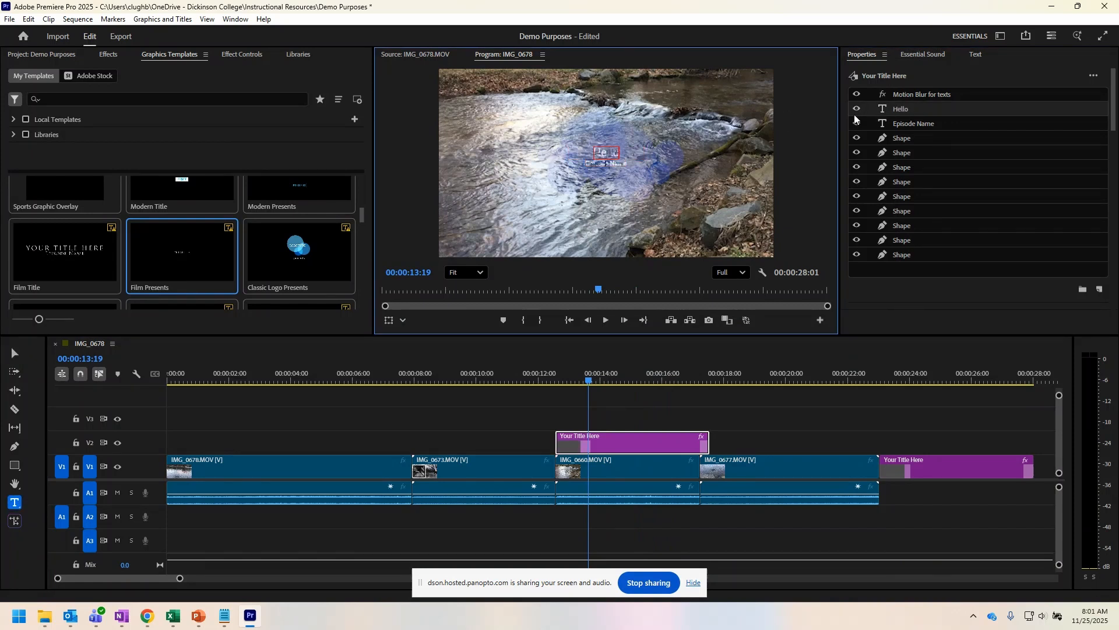
Examine the effect settings, layers and text entries of the Hello title and of the title graphic at the end of V1
click(242, 54)
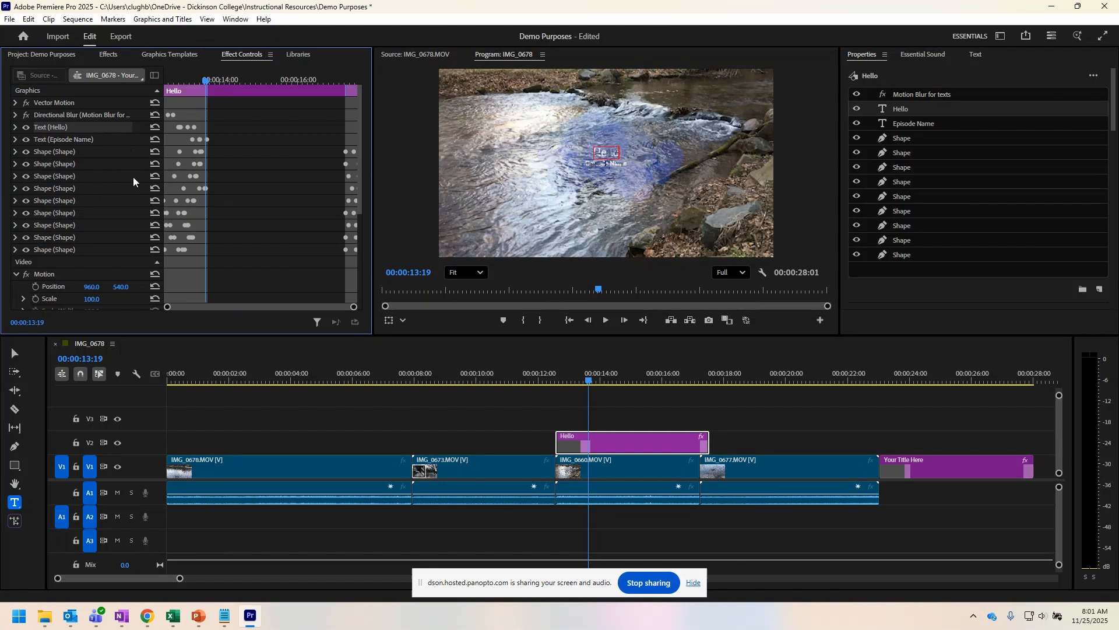
scroll(117, 263, down, 3)
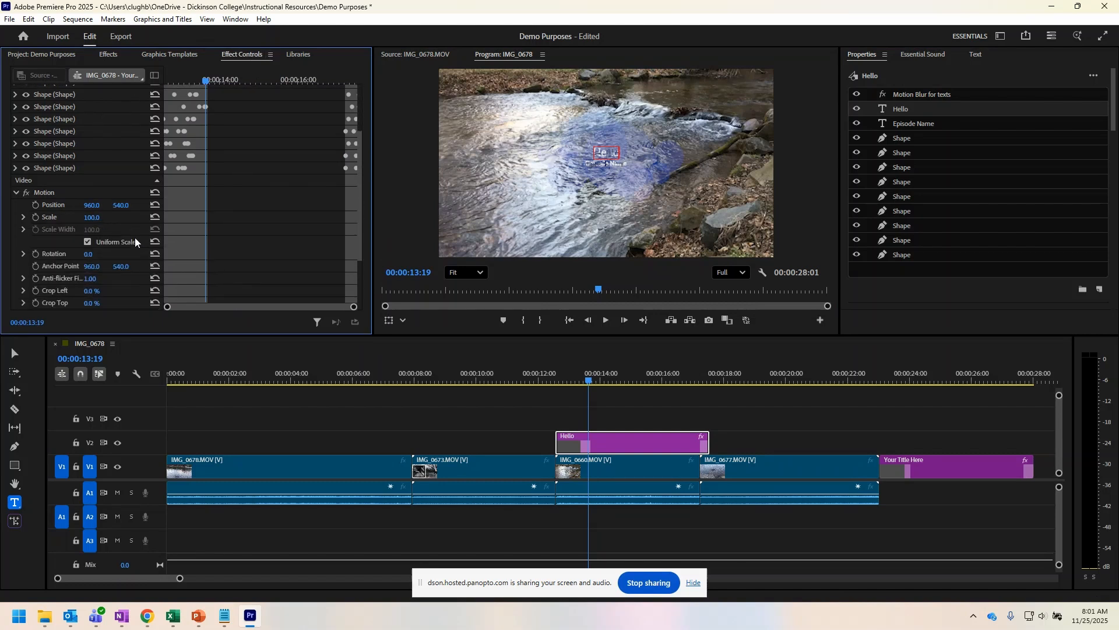
scroll(131, 245, up, 3)
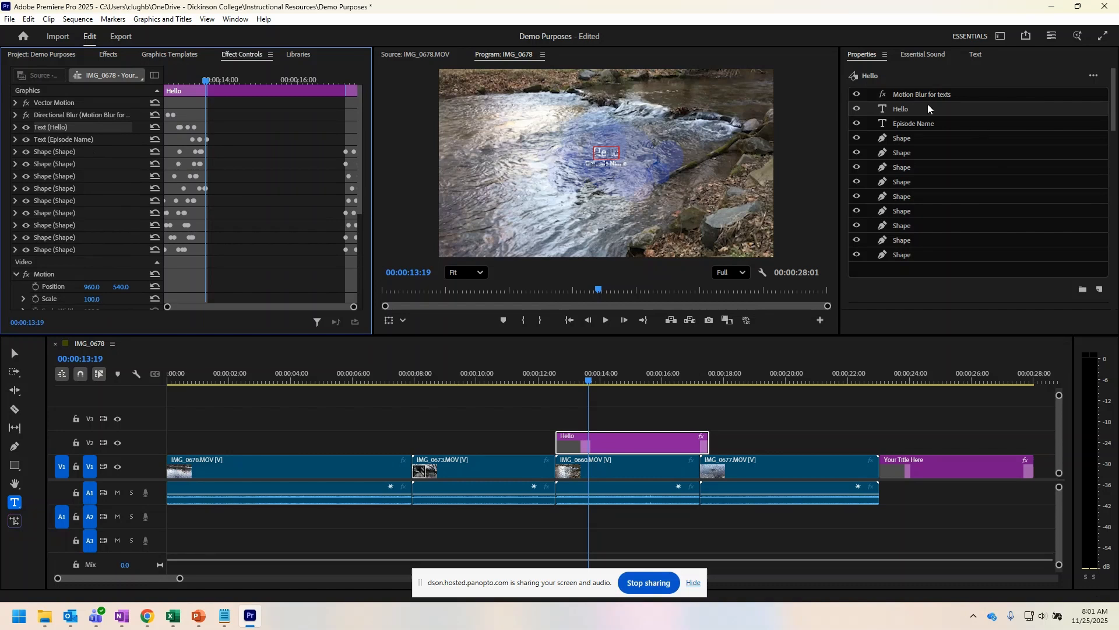
click(978, 55)
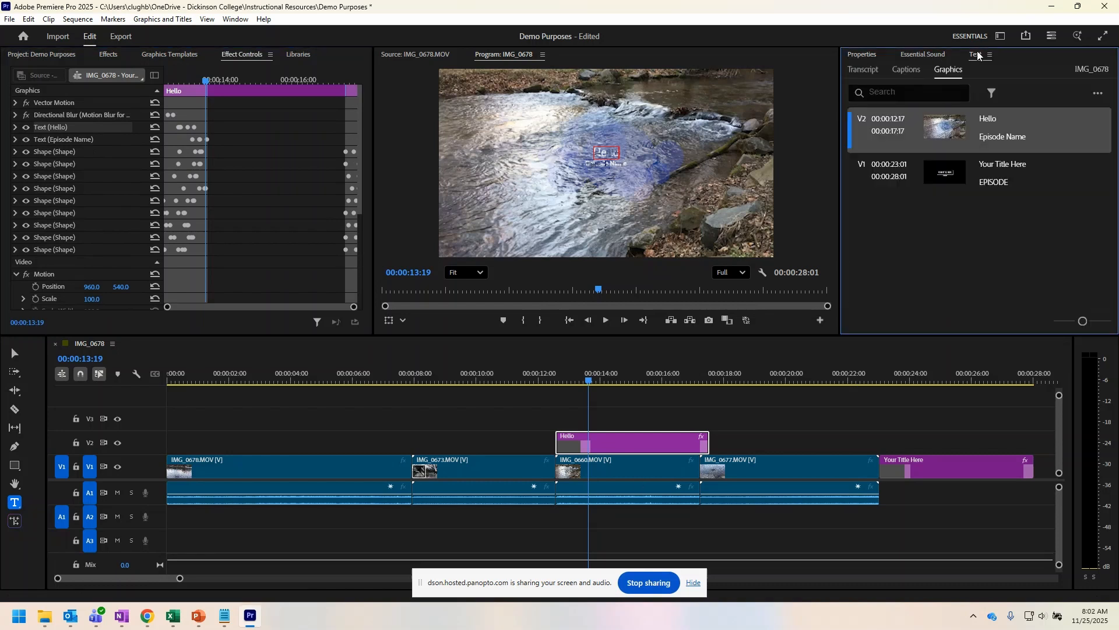
click(862, 55)
double_click(902, 109)
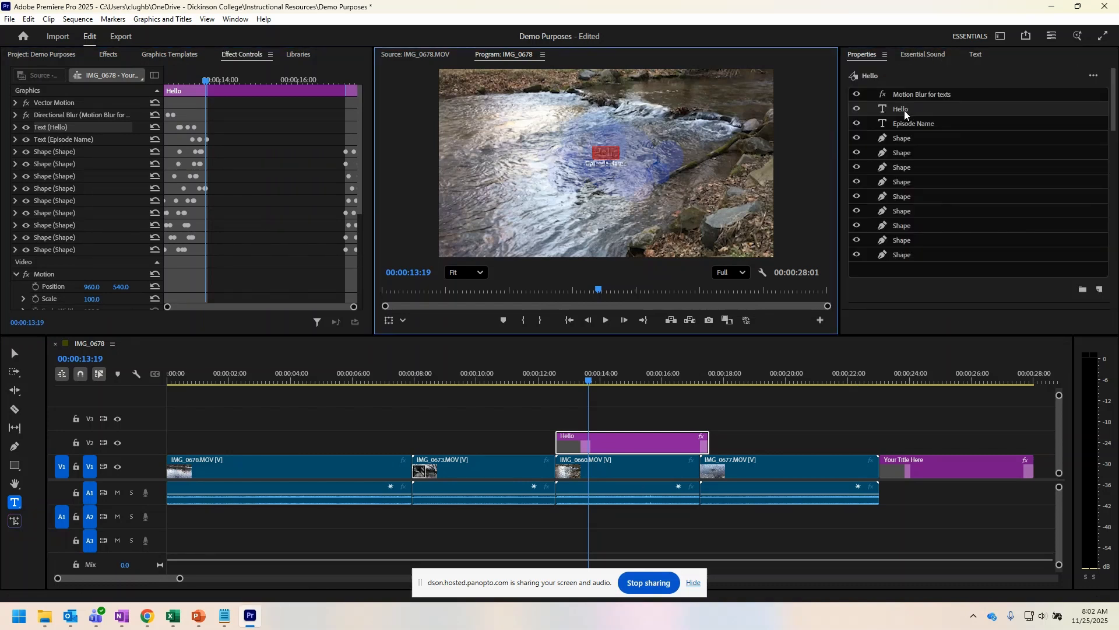
click(906, 113)
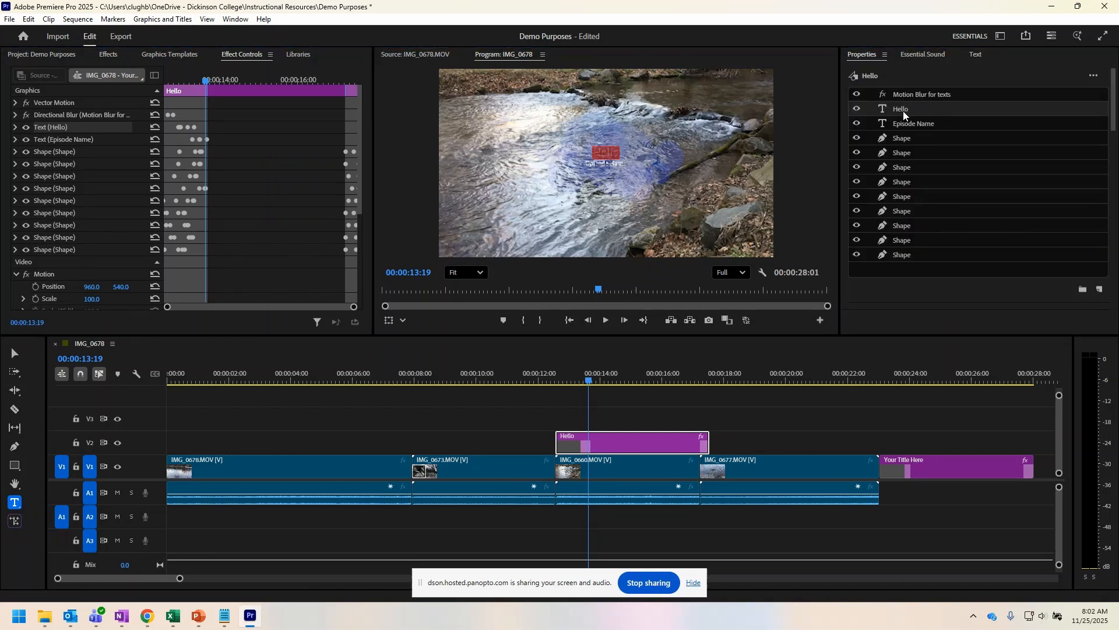
click(984, 57)
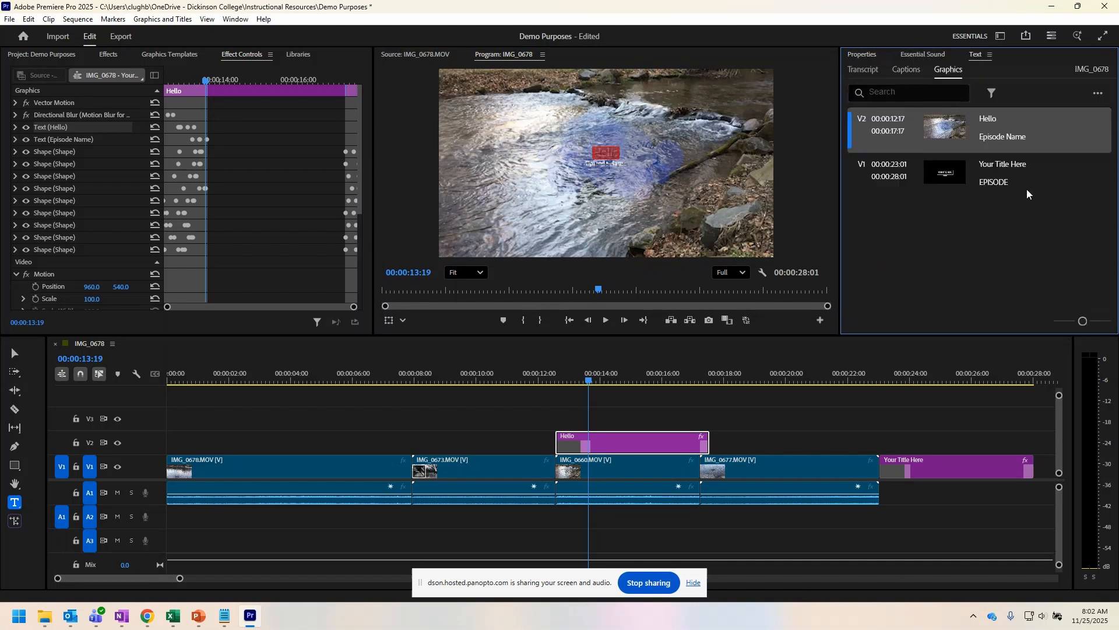
click(921, 469)
click(921, 382)
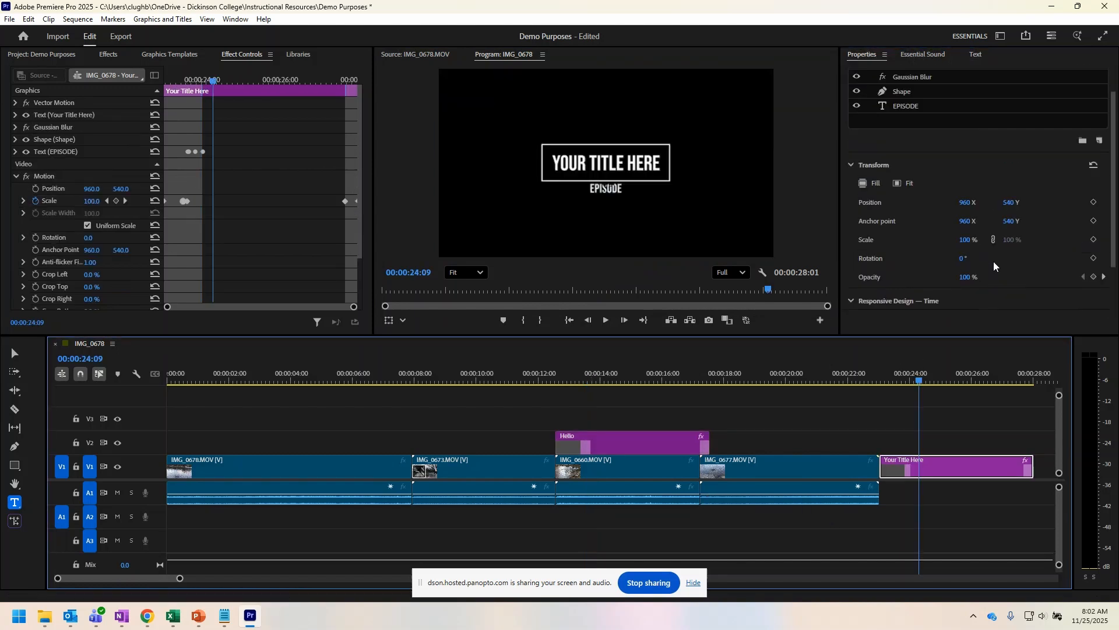
Add a text graphic reading "Hi" near the middle of the frame at 00:00:02:08 with the Type tool
drag(921, 381, 237, 382)
click(16, 507)
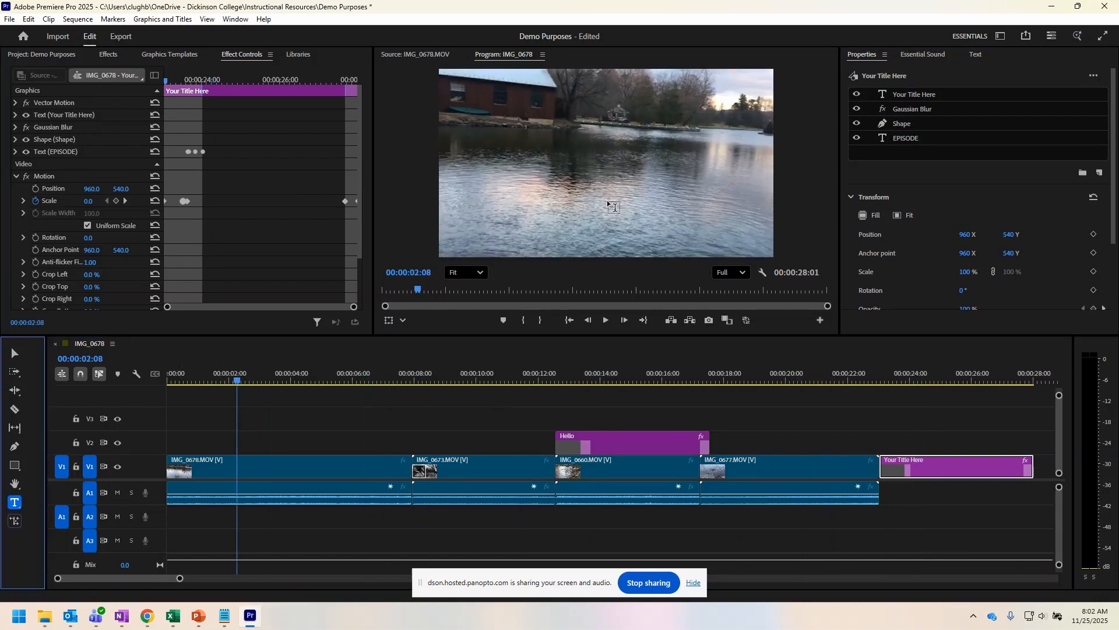
click(599, 153)
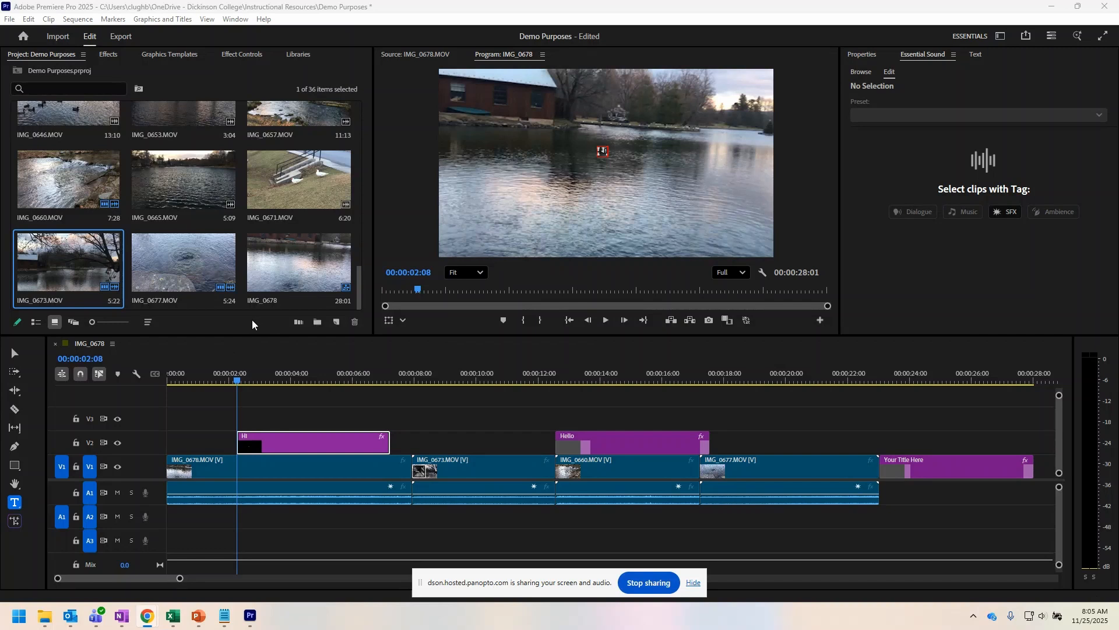
Place Voiceover mp3.mp3 at the start of track A2 and Background music.mp3 at the start of track A3
scroll(287, 259, up, 5)
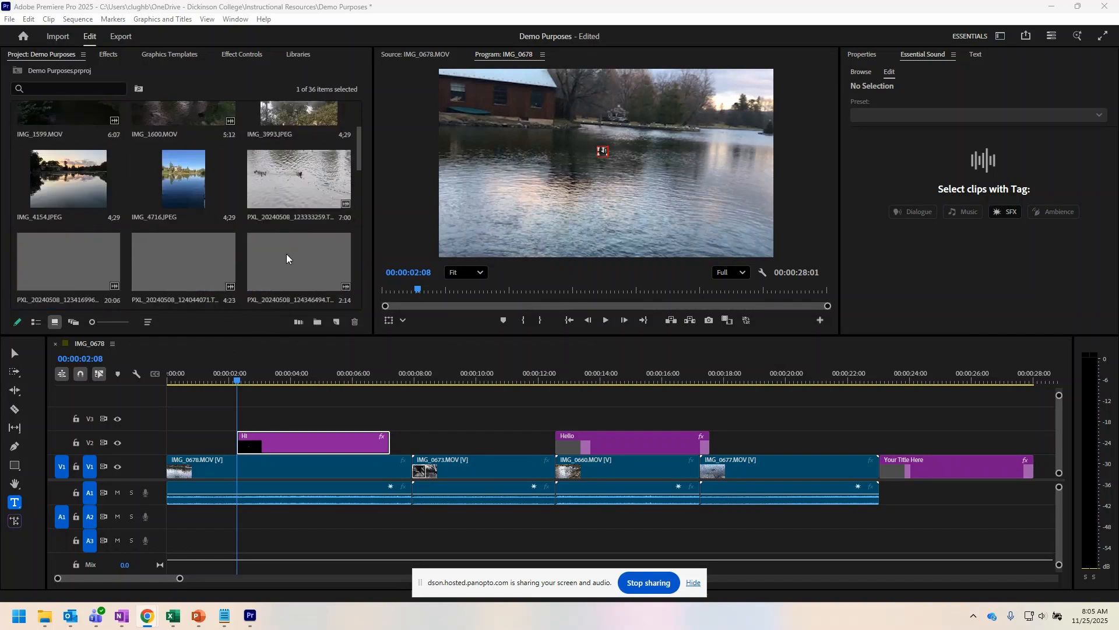
scroll(287, 258, down, 3)
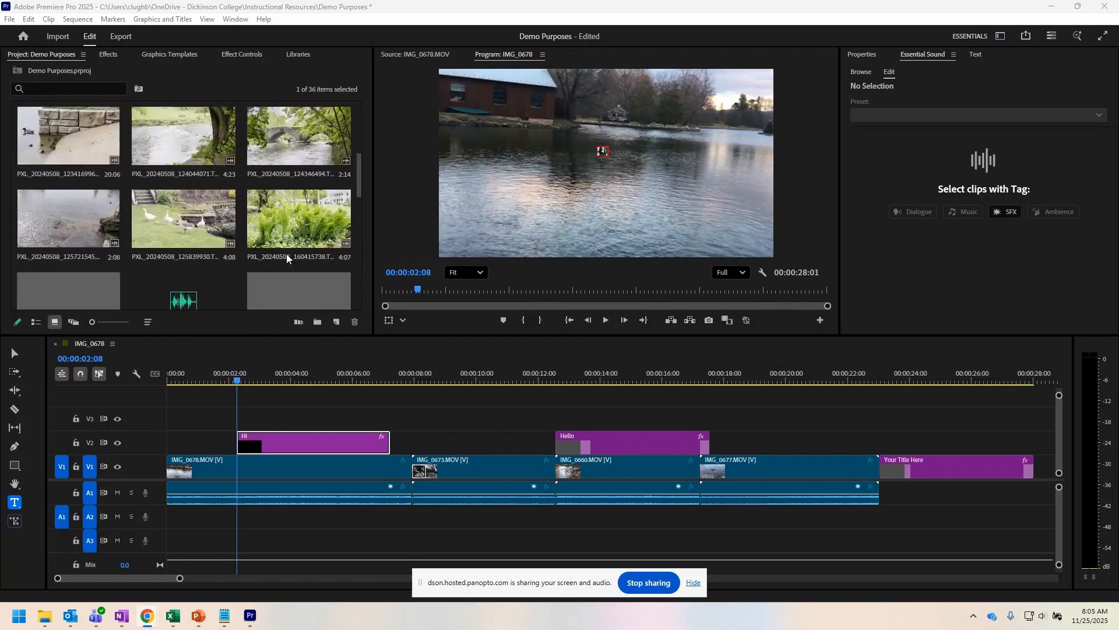
scroll(287, 258, down, 2)
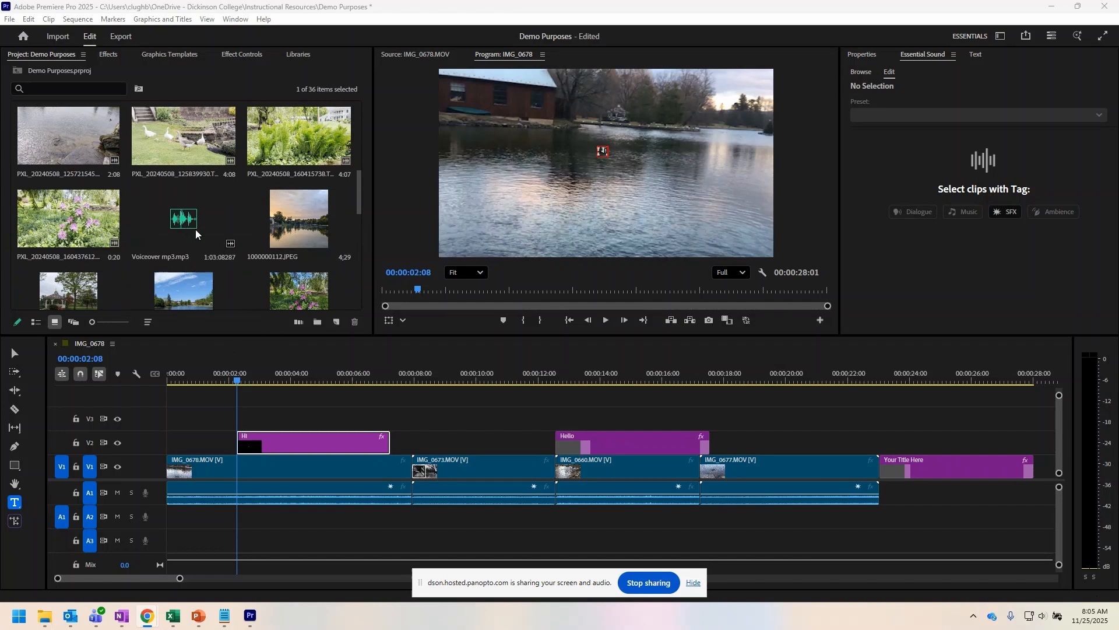
drag(196, 234, 166, 526)
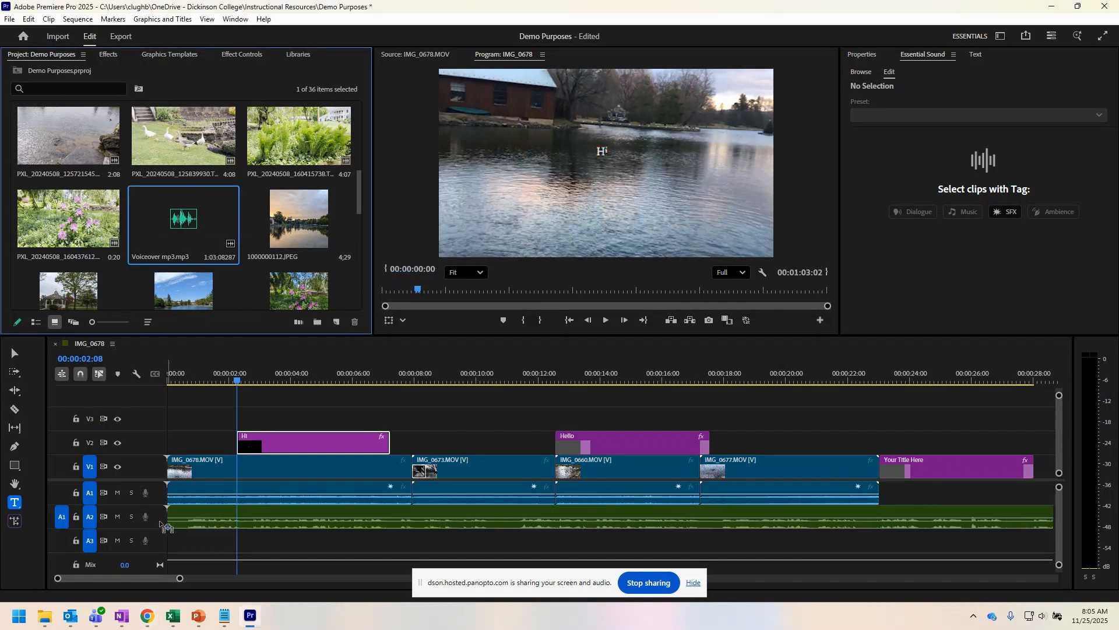
scroll(230, 183, down, 5)
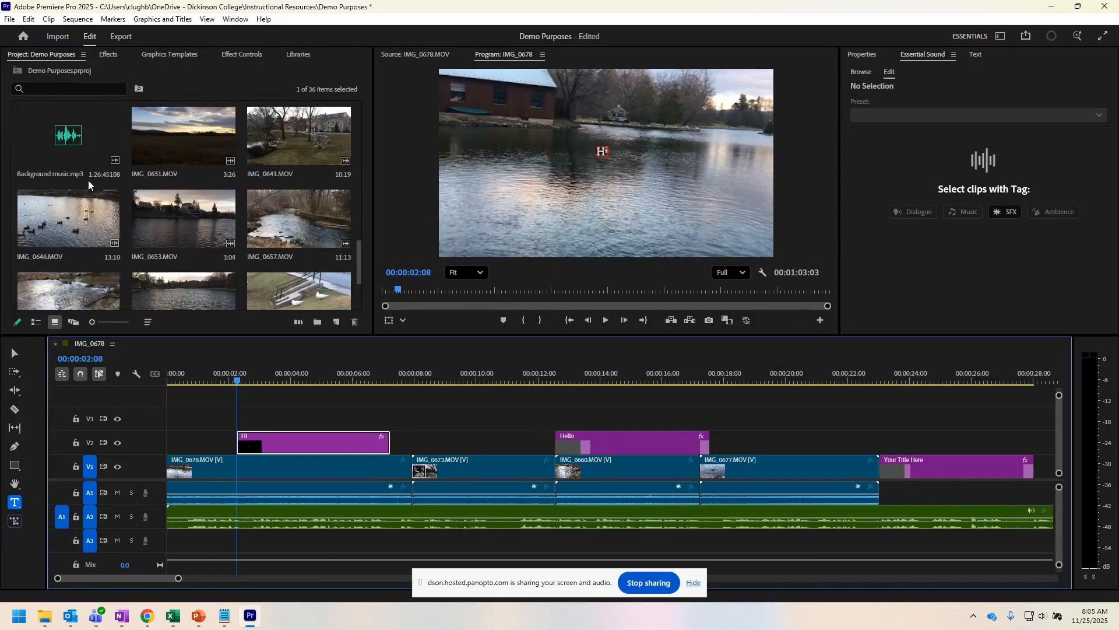
drag(81, 160, 162, 548)
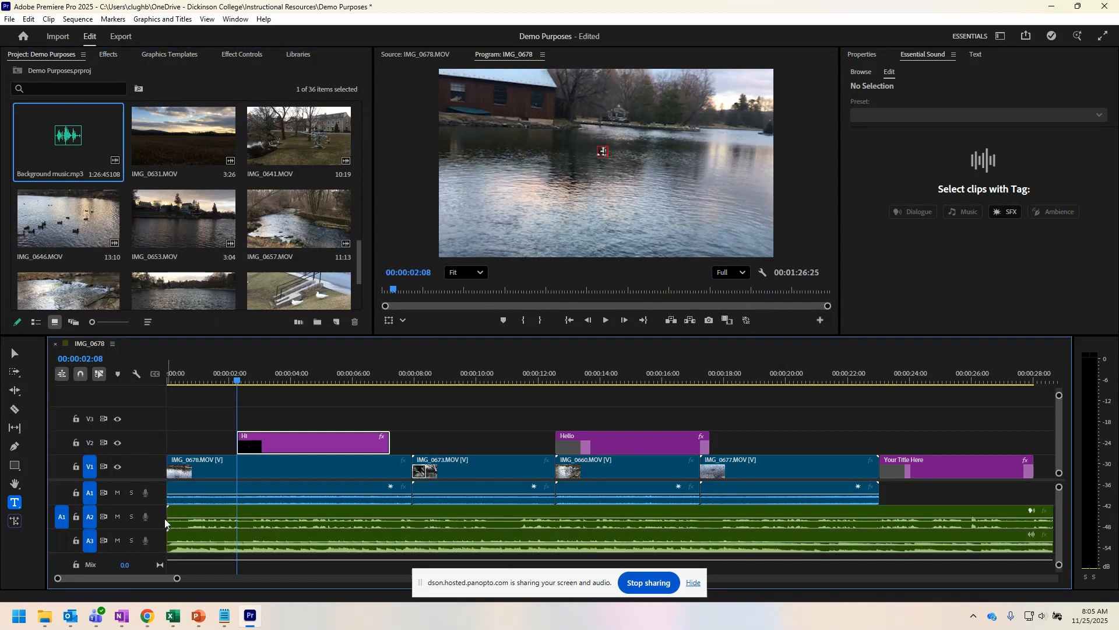
Mute track A1, check the sound over the opening seconds, and return the playhead to the sequence start
click(119, 493)
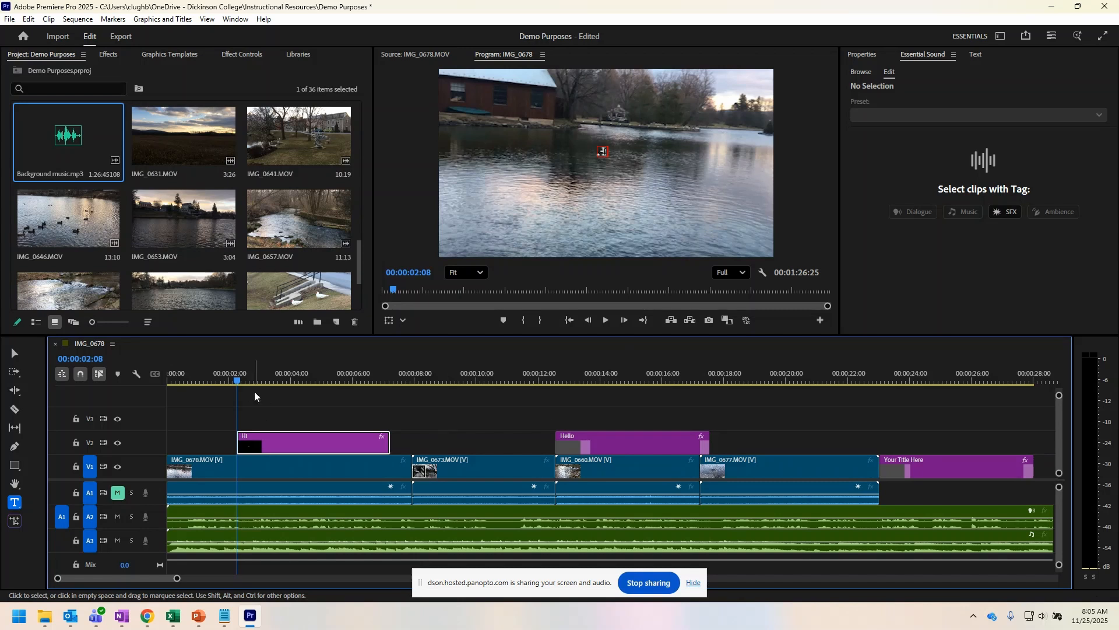
drag(239, 381, 289, 380)
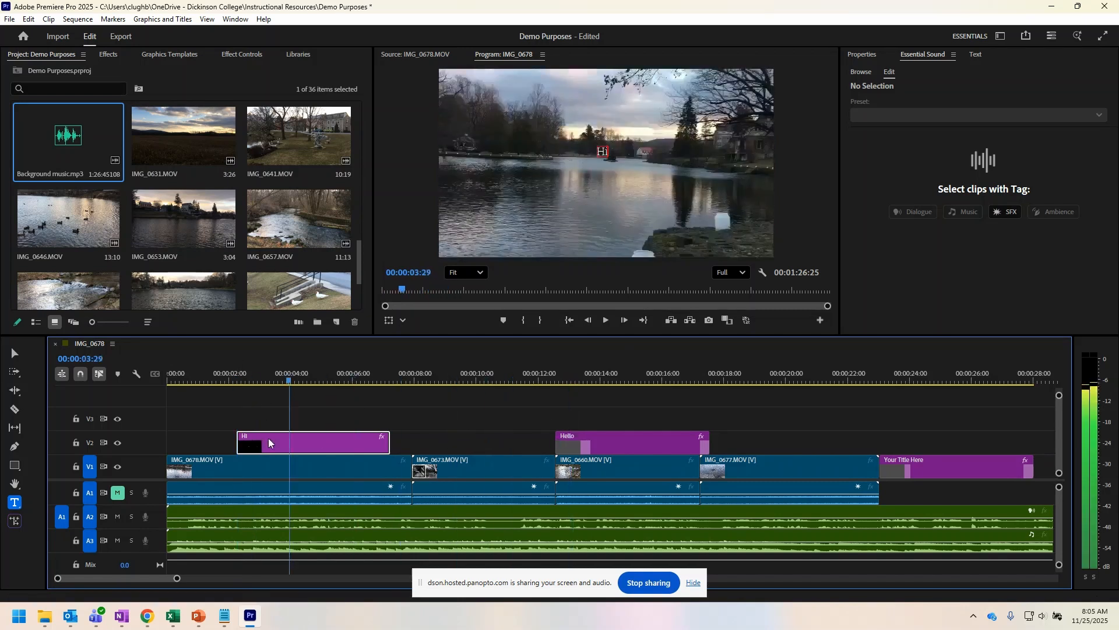
key(Home)
Increase the height of video track V2 in the timeline
scroll(167, 519, down, 1)
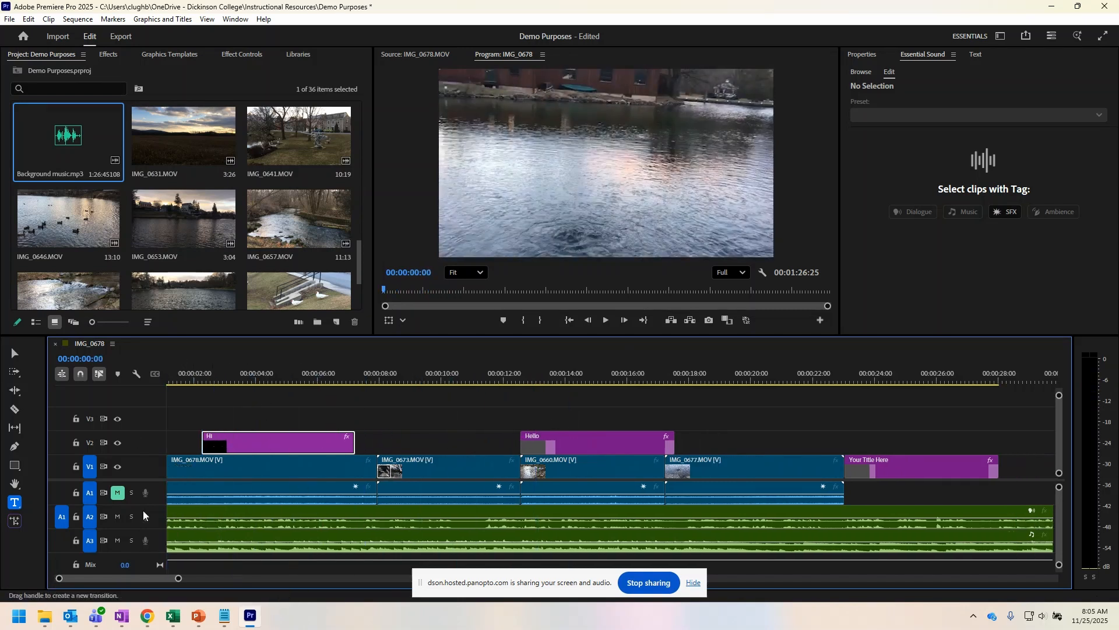
scroll(144, 516, up, 1)
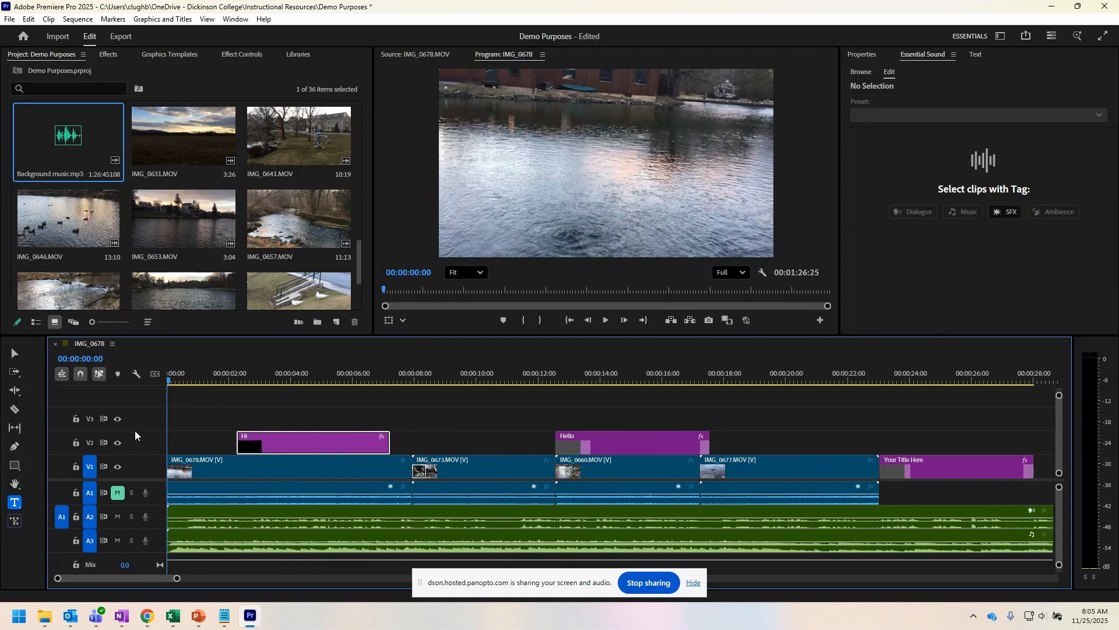
drag(135, 431, 135, 392)
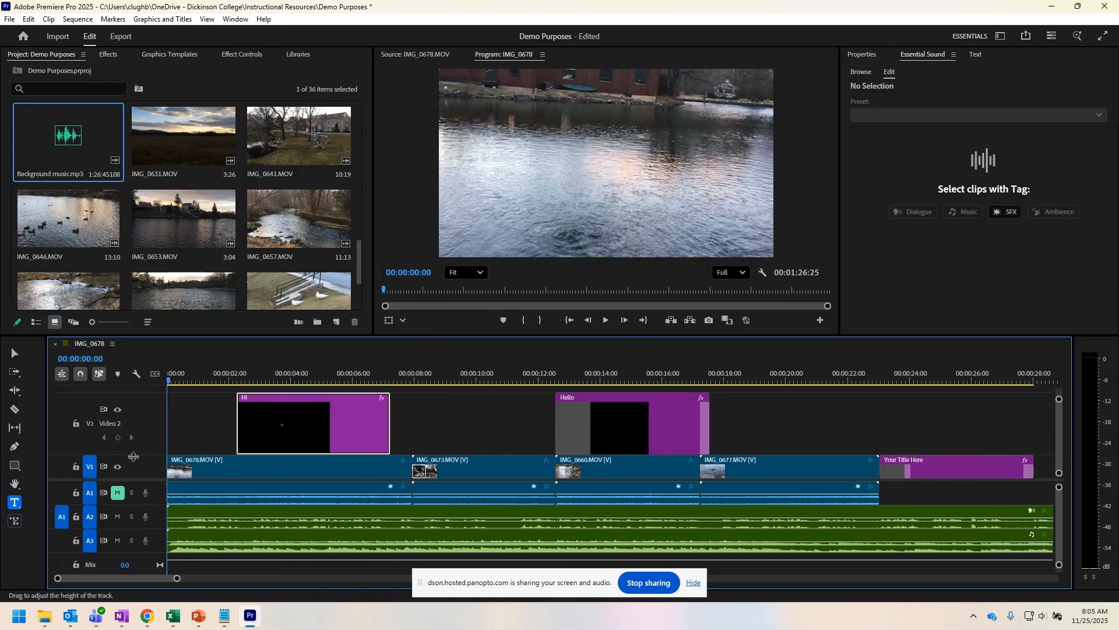
Increase the heights of video track V1 and audio tracks A3 and A2 in the timeline
drag(133, 456, 135, 416)
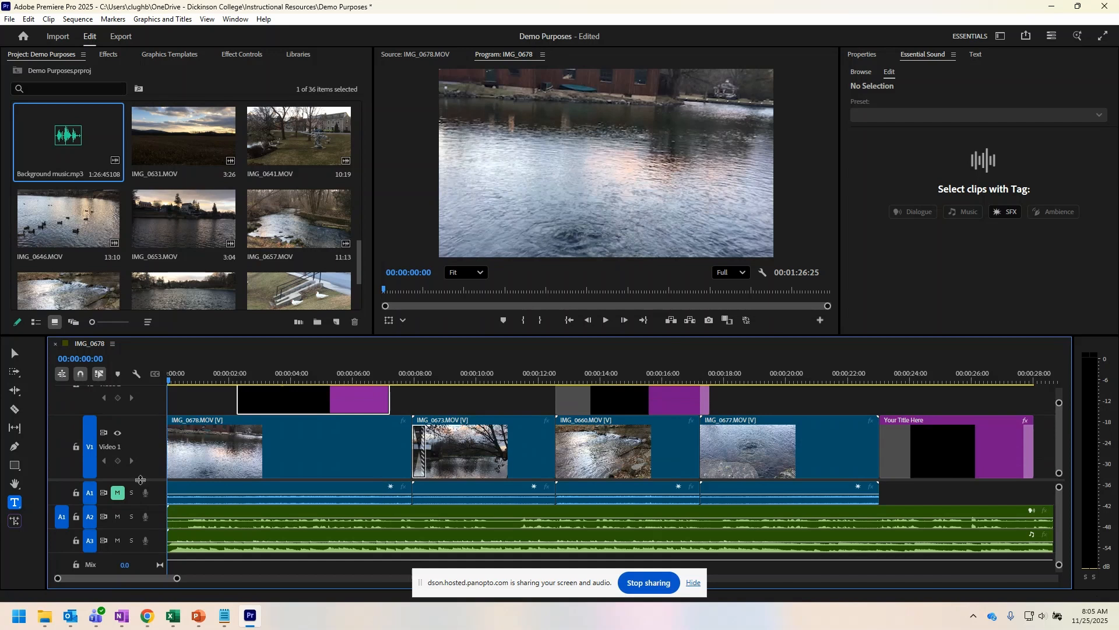
scroll(143, 461, down, 2)
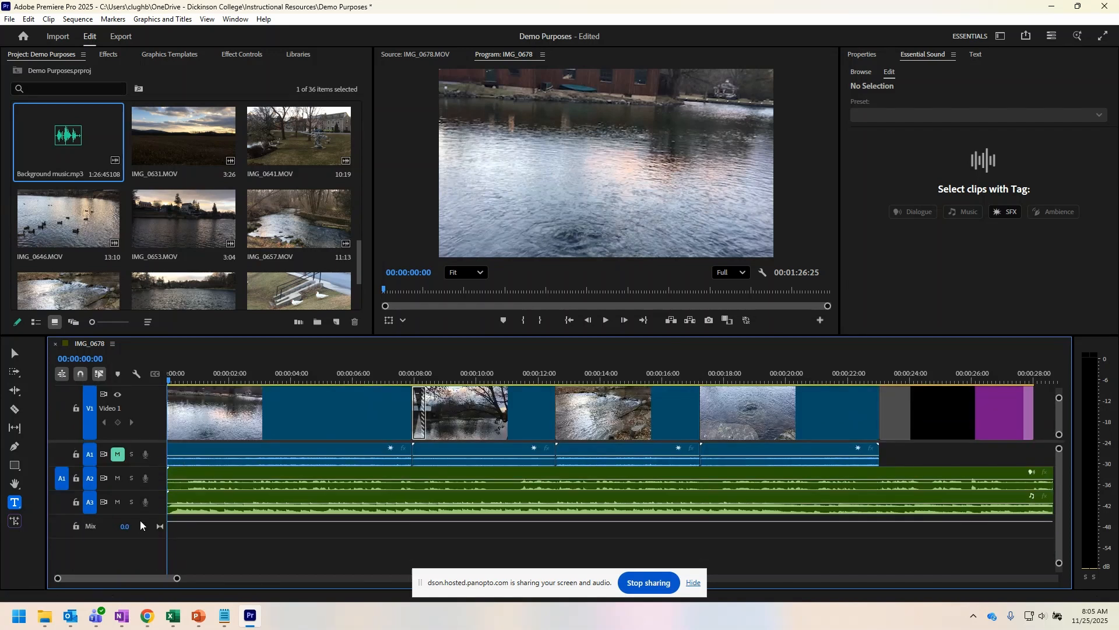
drag(139, 513, 138, 532)
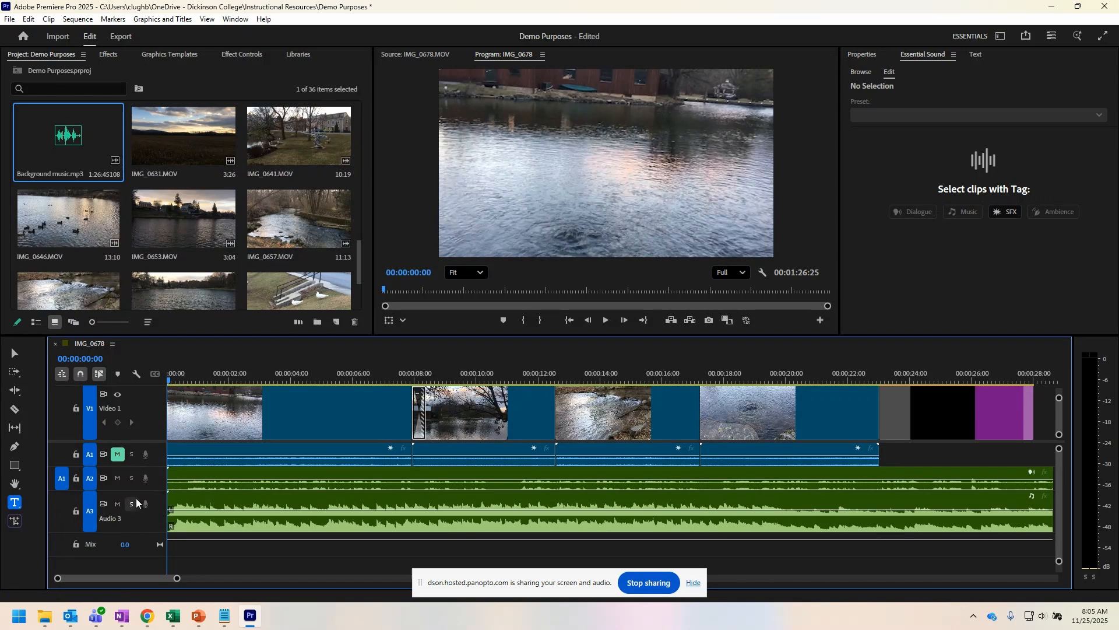
drag(138, 491, 136, 509)
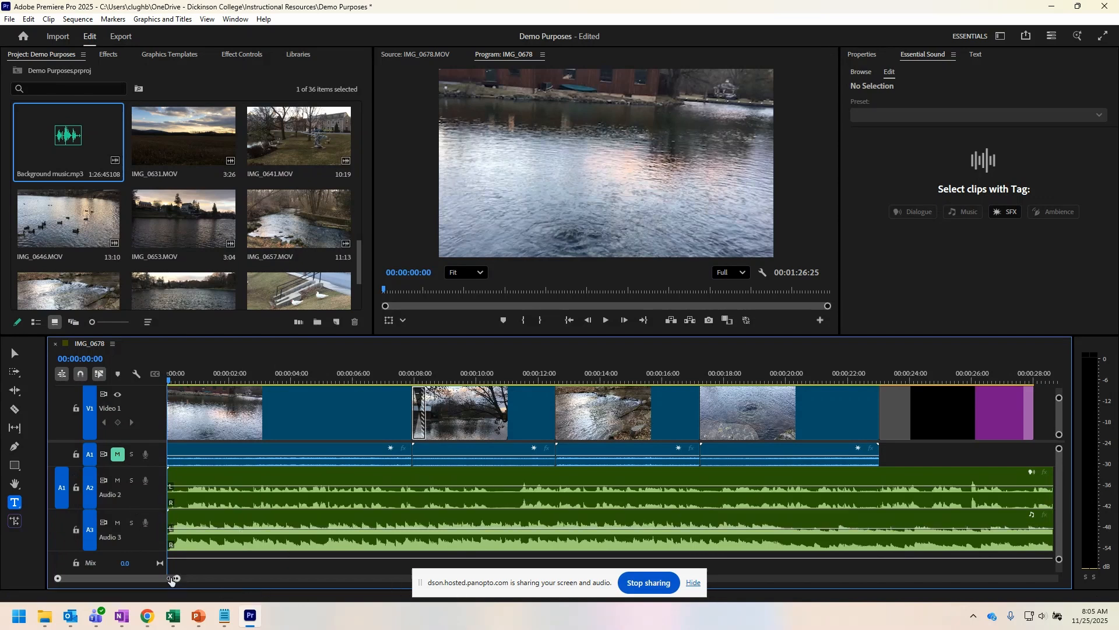
Rename audio track A2 as Voiceover and audio track A3 as Background Music
drag(171, 580, 149, 585)
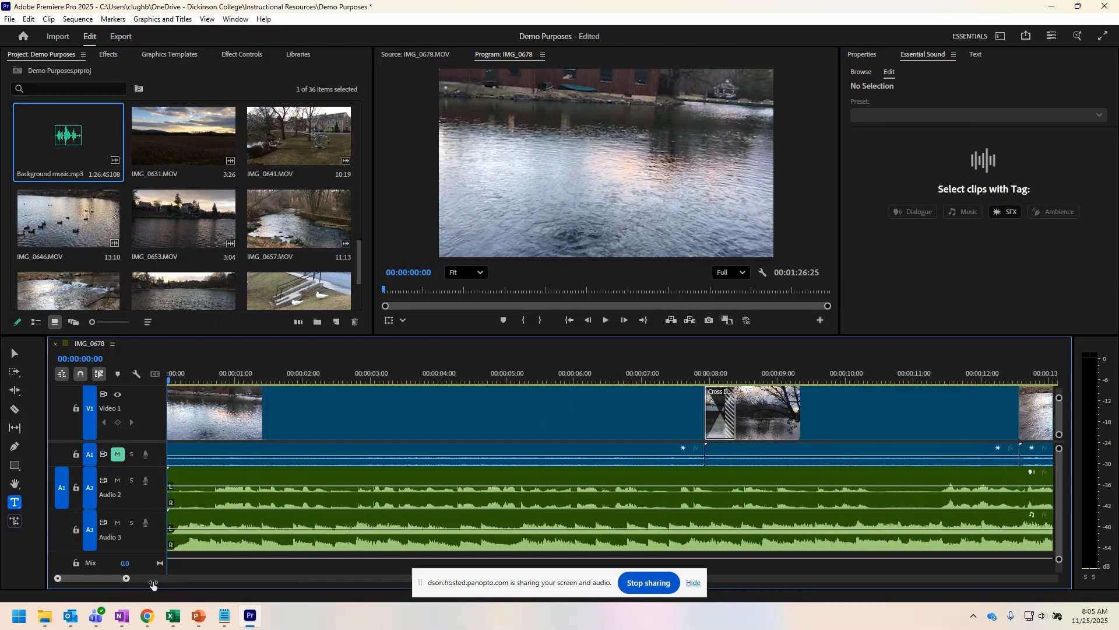
right_click(112, 500)
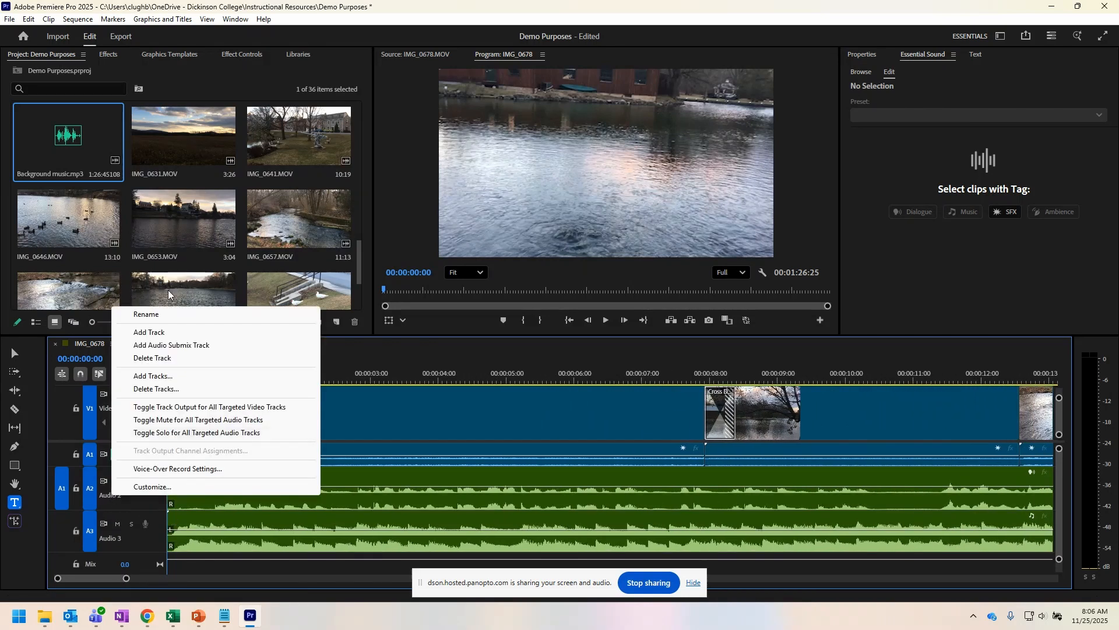
click(149, 314)
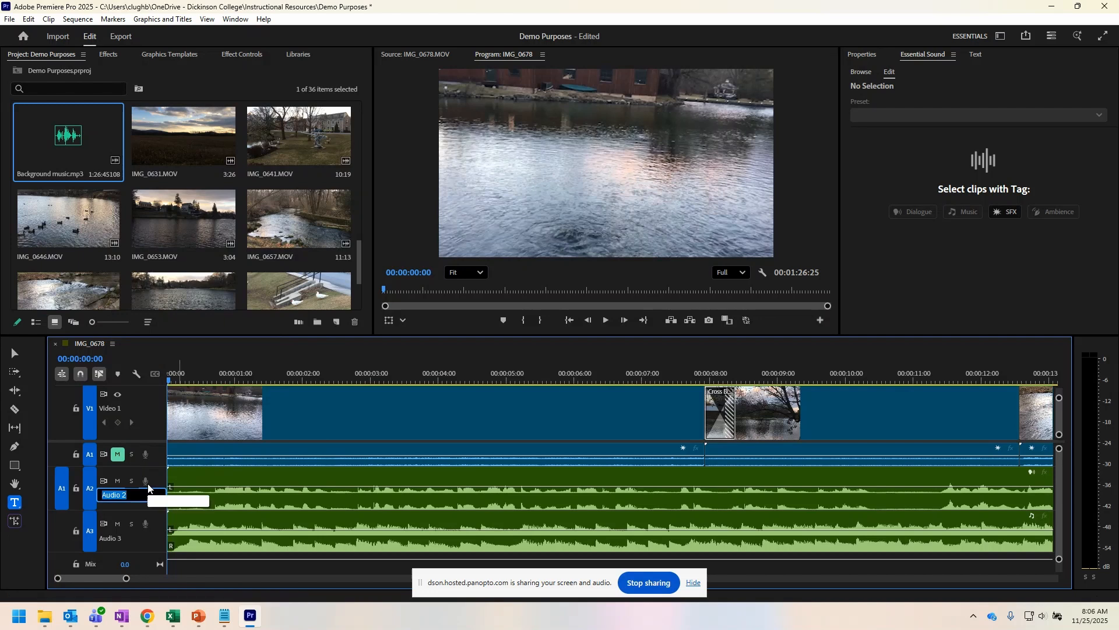
text(Voiceover)
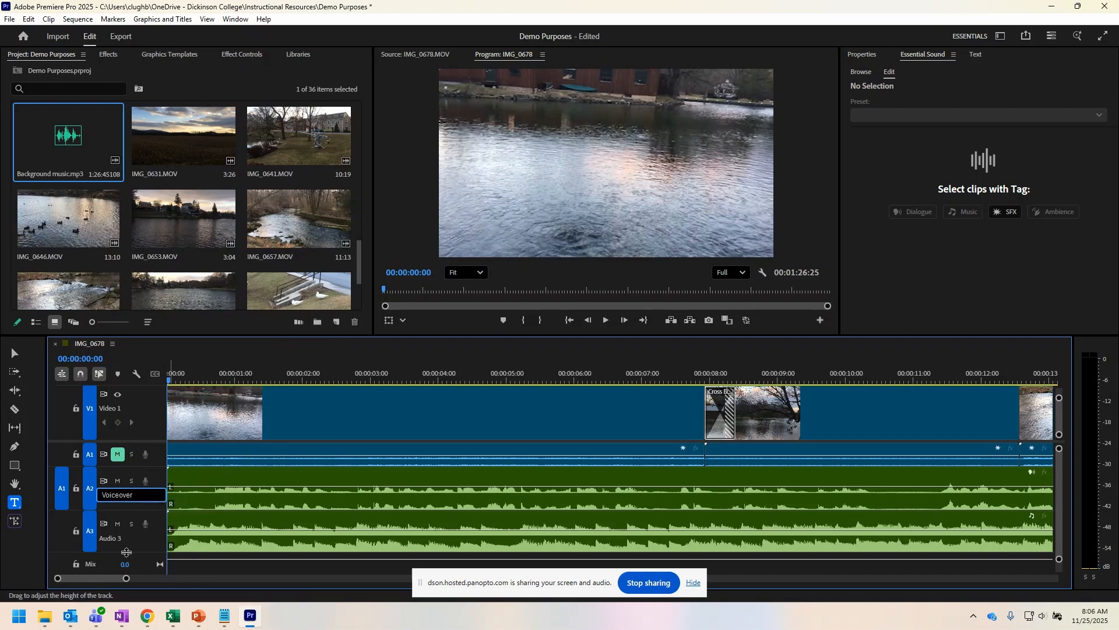
right_click(114, 541)
click(171, 361)
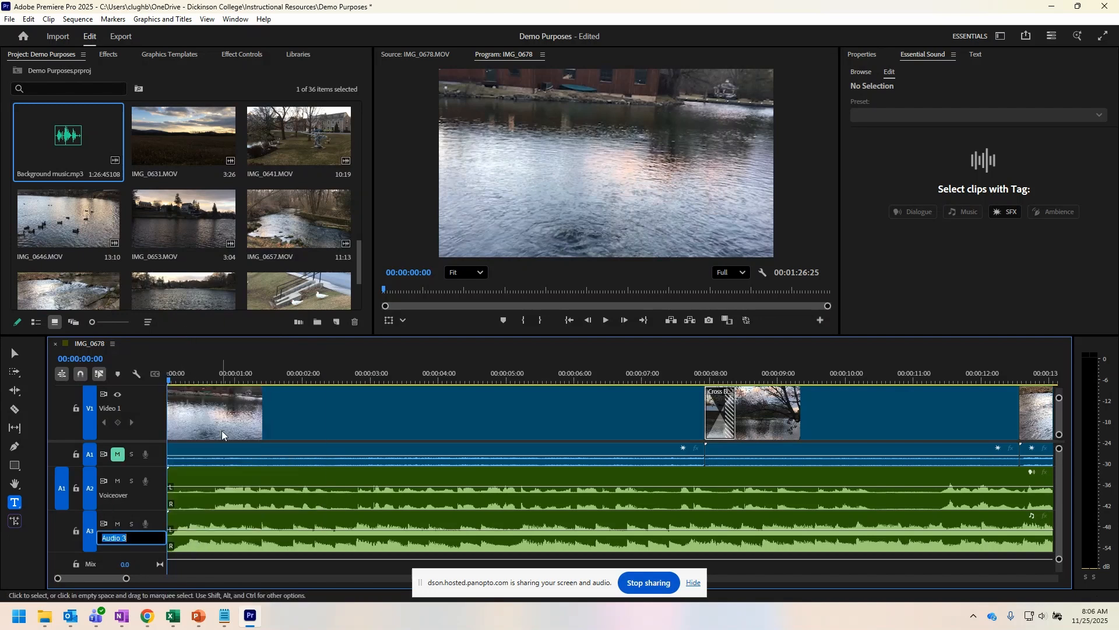
text(Background Music)
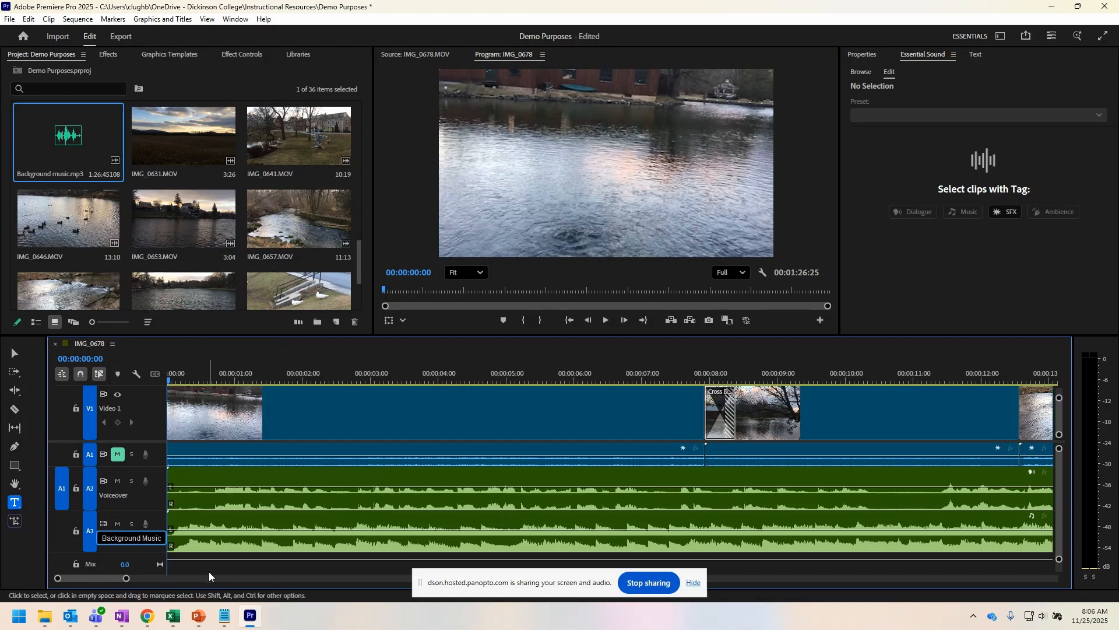
key(Return)
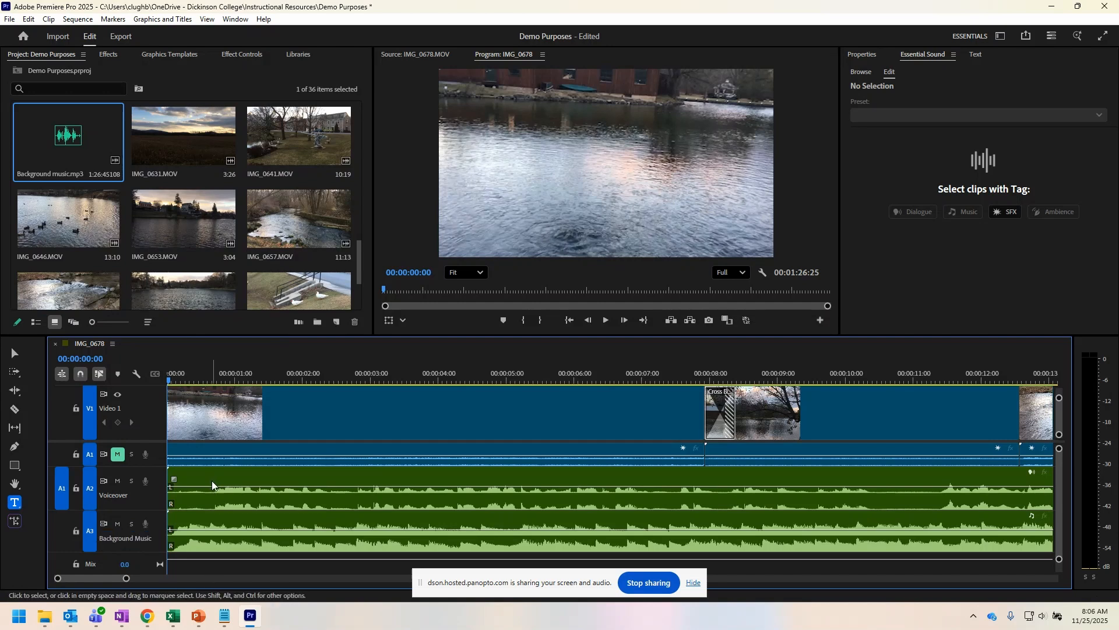
Review the Essential Sound options of the voiceover and background music clips, including Enhance Speech, Loudness, Clarity, Creative and Clip Volume
click(212, 481)
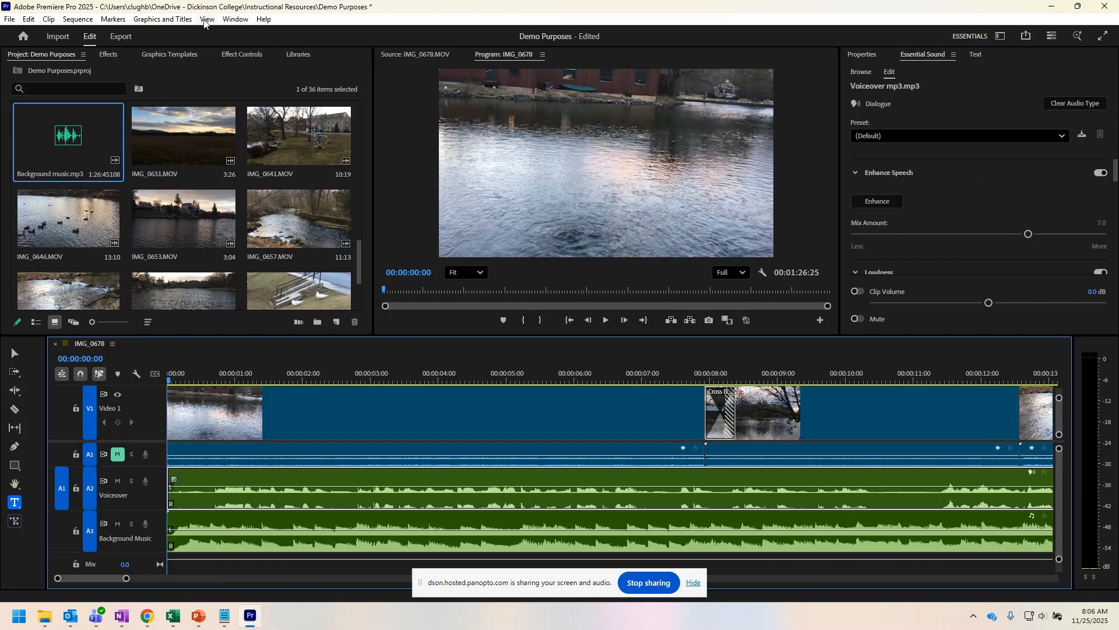
click(235, 19)
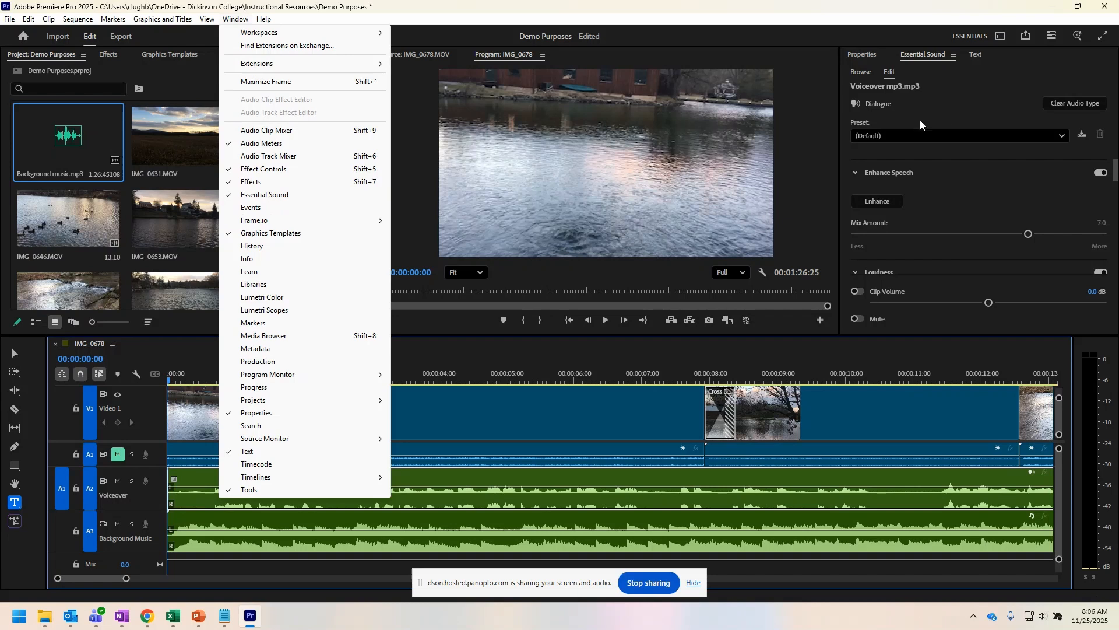
click(890, 474)
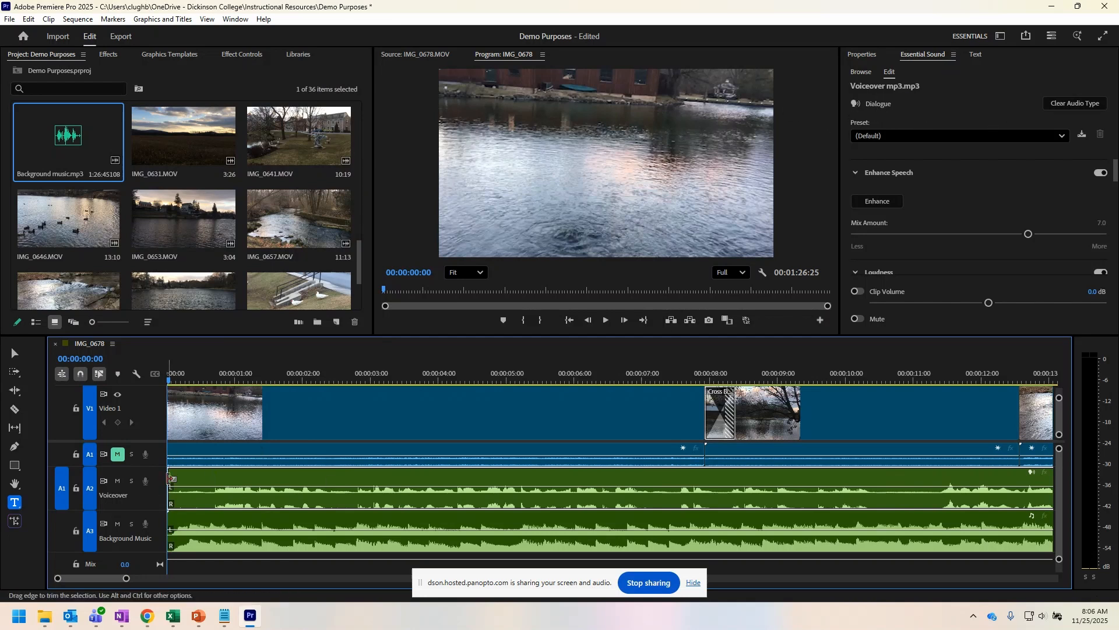
click(212, 523)
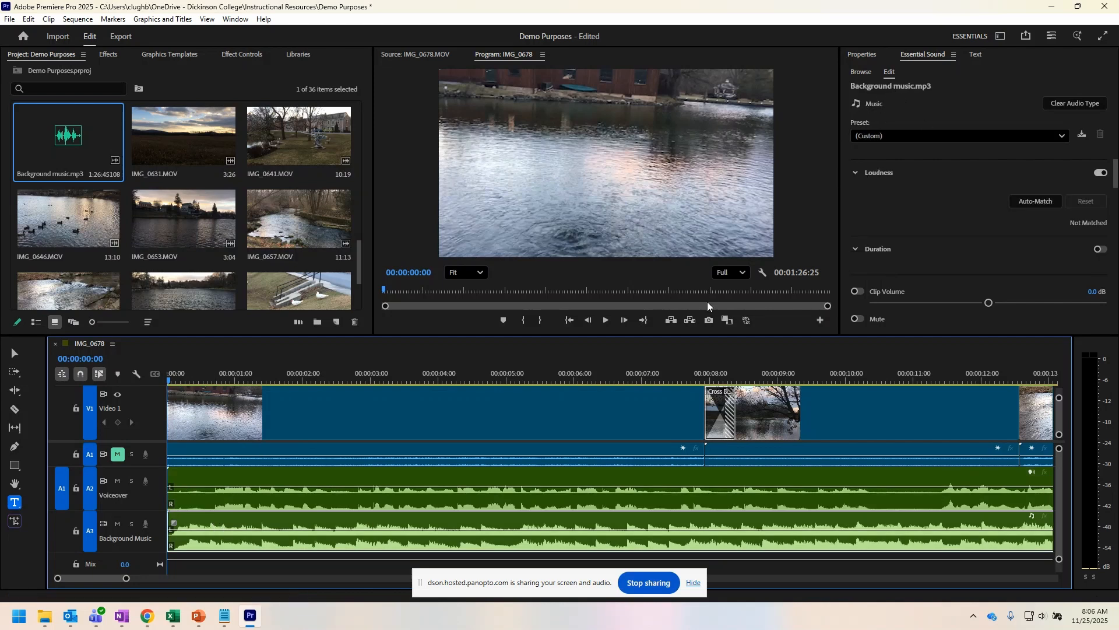
click(249, 479)
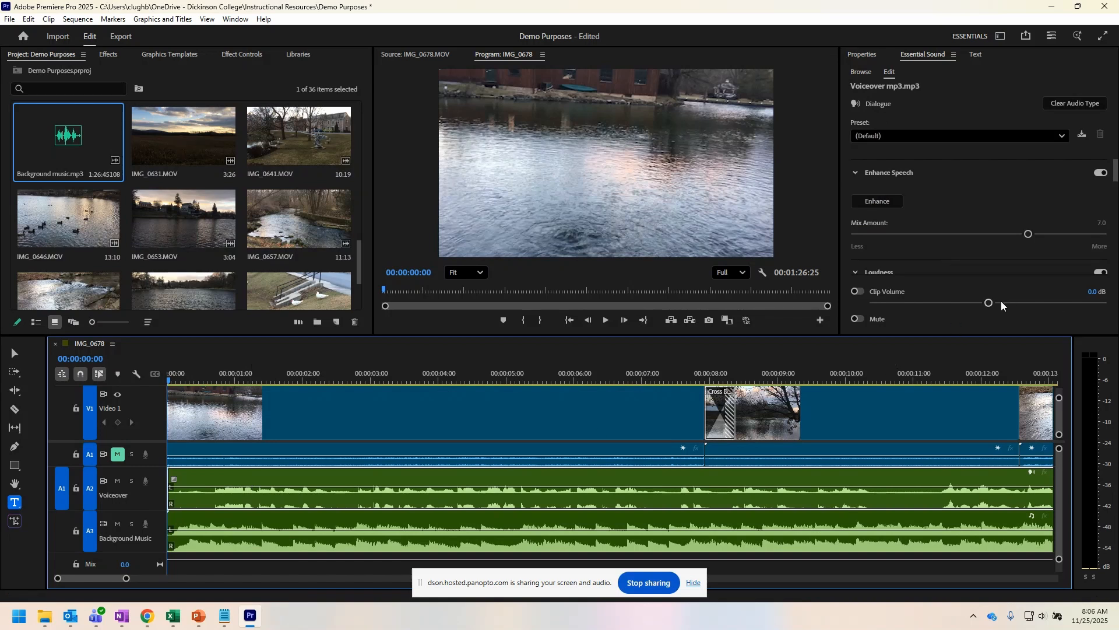
scroll(915, 245, down, 3)
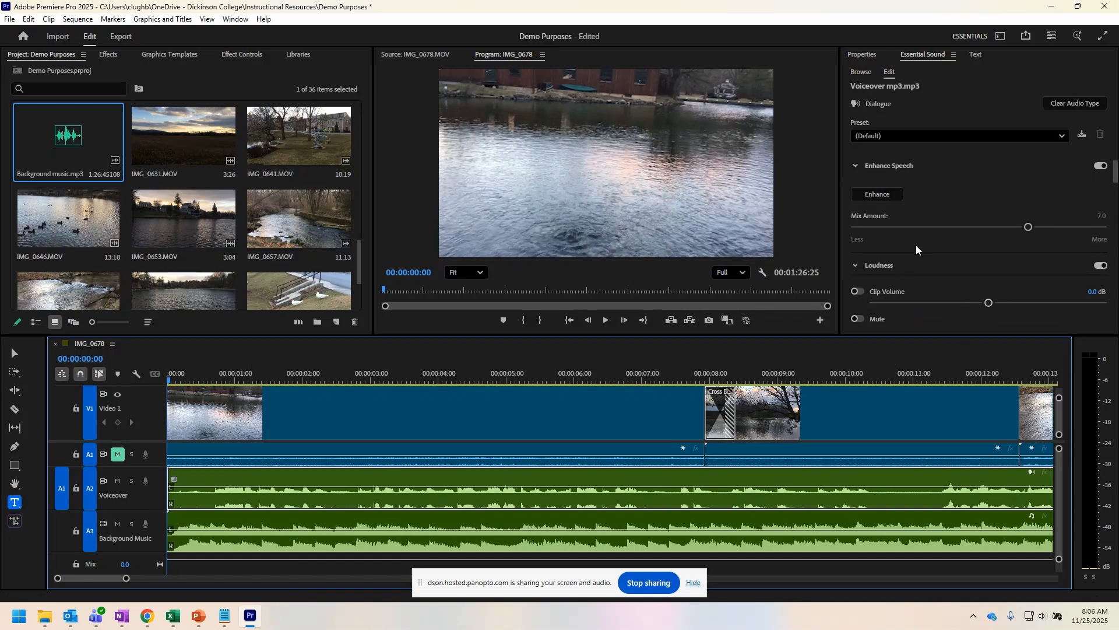
scroll(935, 242, down, 1)
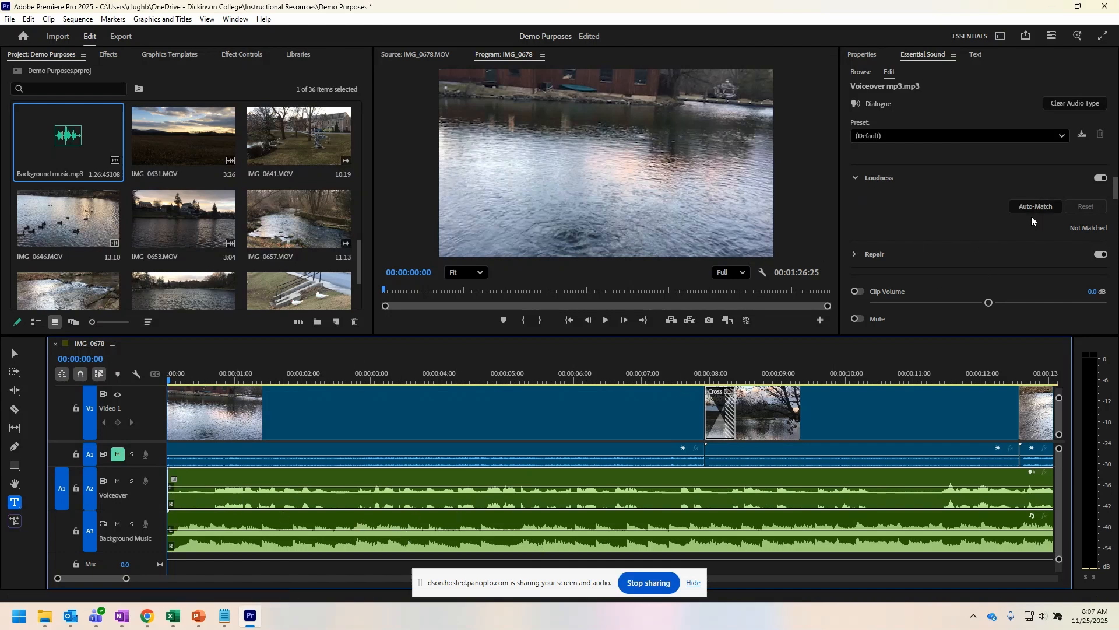
scroll(977, 200, down, 5)
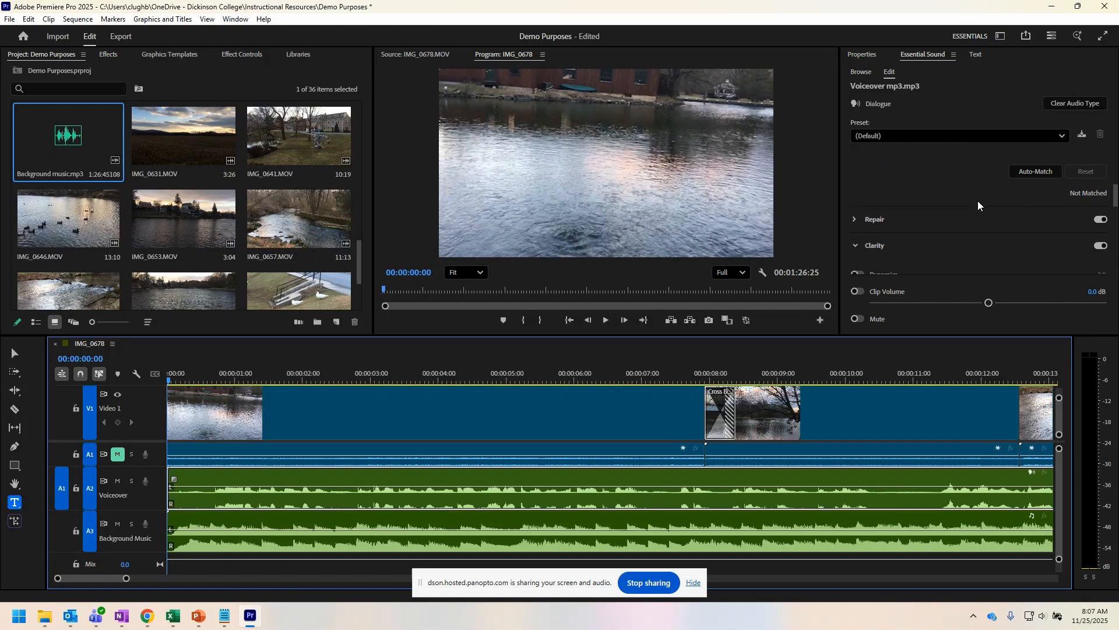
scroll(951, 201, down, 5)
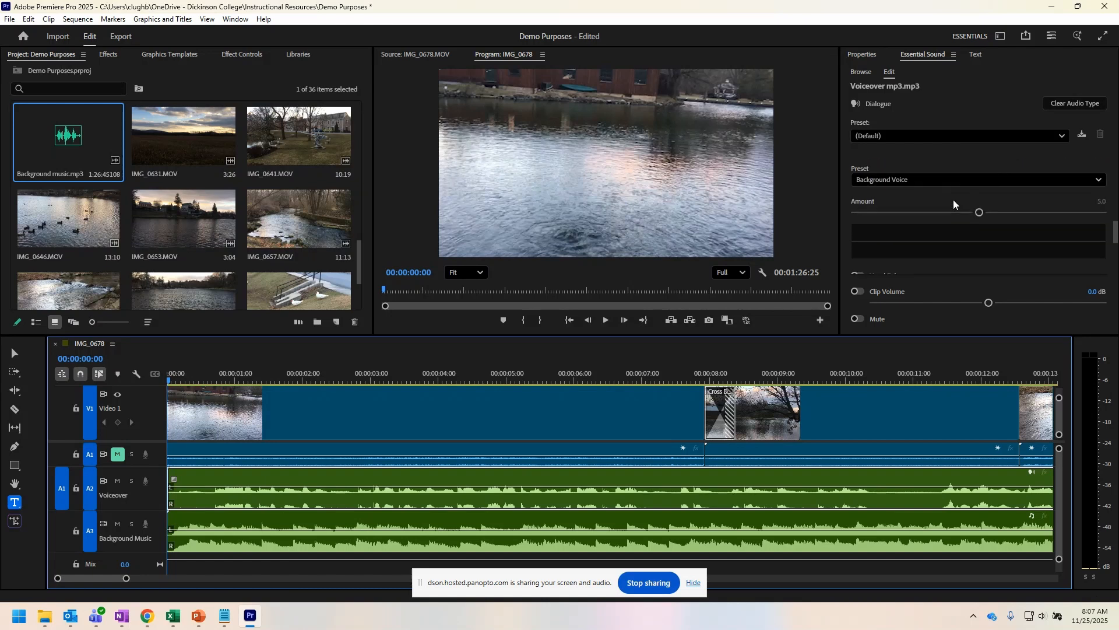
scroll(943, 240, down, 1)
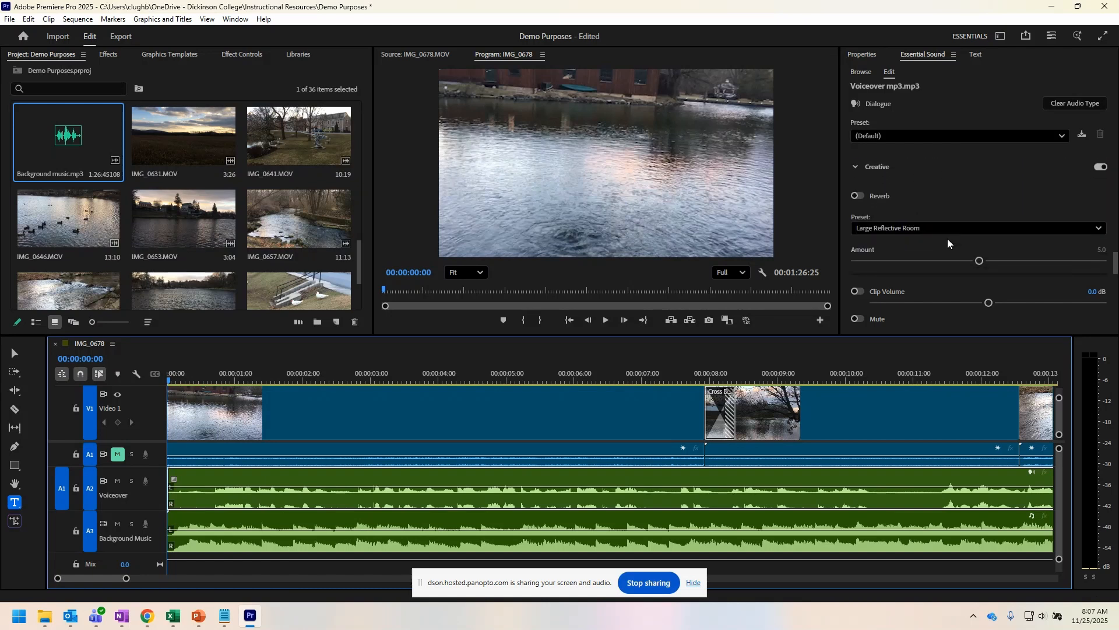
drag(1117, 261, 1117, 99)
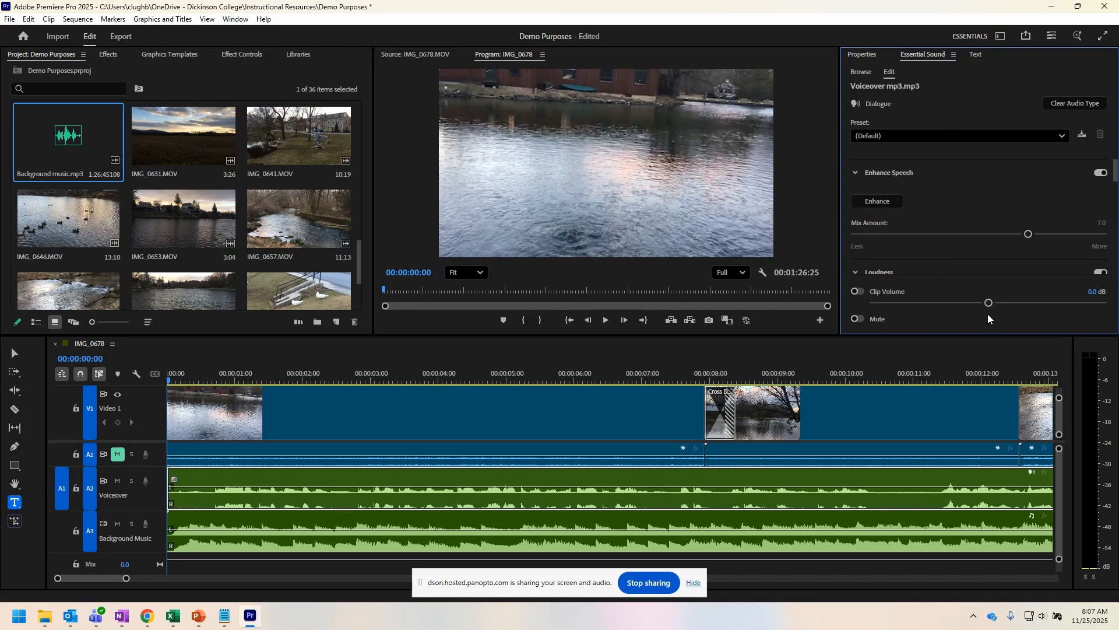
scroll(977, 255, down, 6)
Add a fade-in about 1.5 seconds long at the start of the background music clip and play back the opening
click(175, 482)
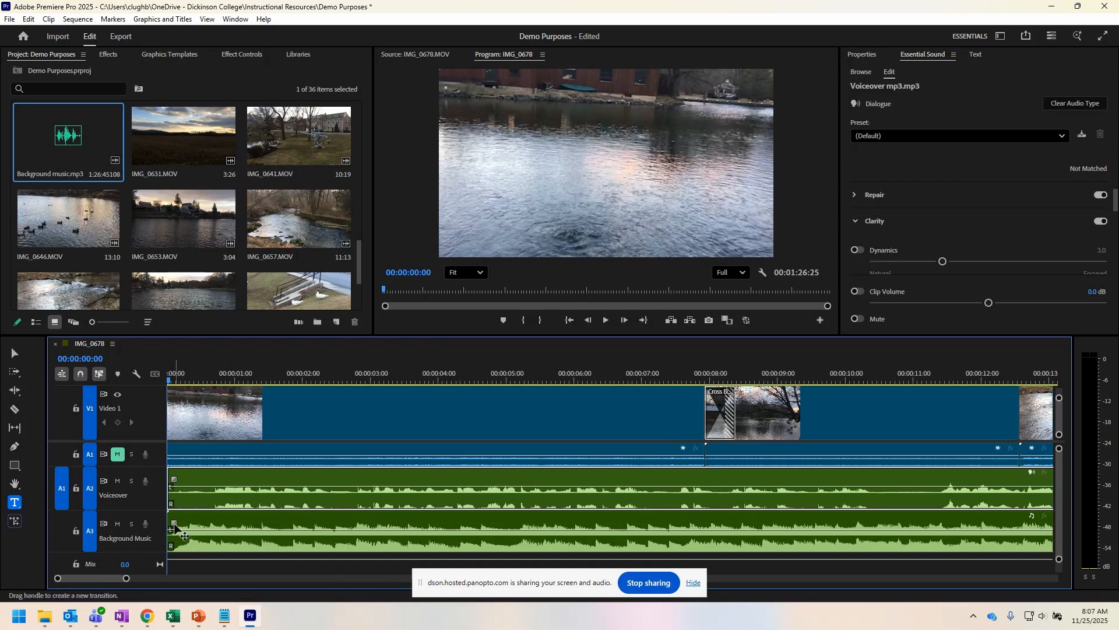
drag(175, 525, 217, 524)
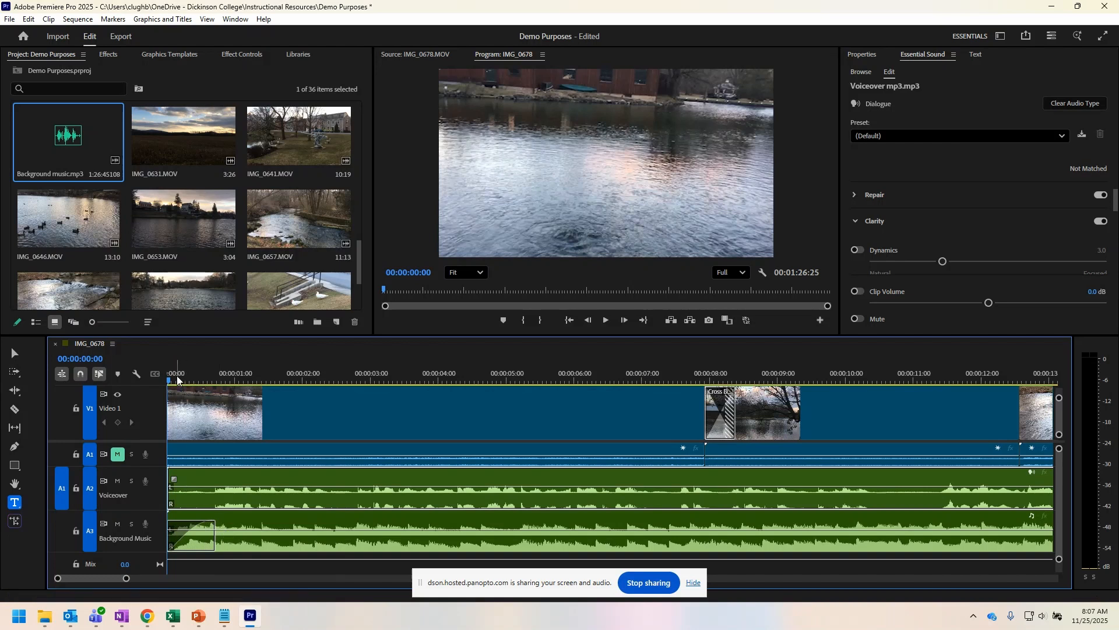
drag(170, 383, 244, 390)
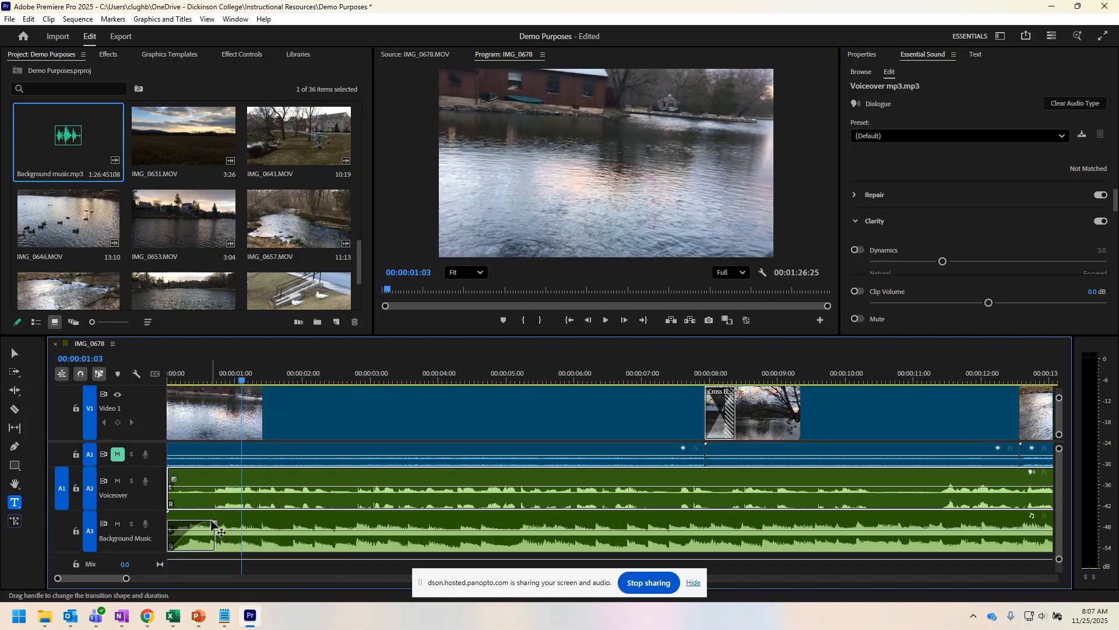
drag(214, 523, 268, 525)
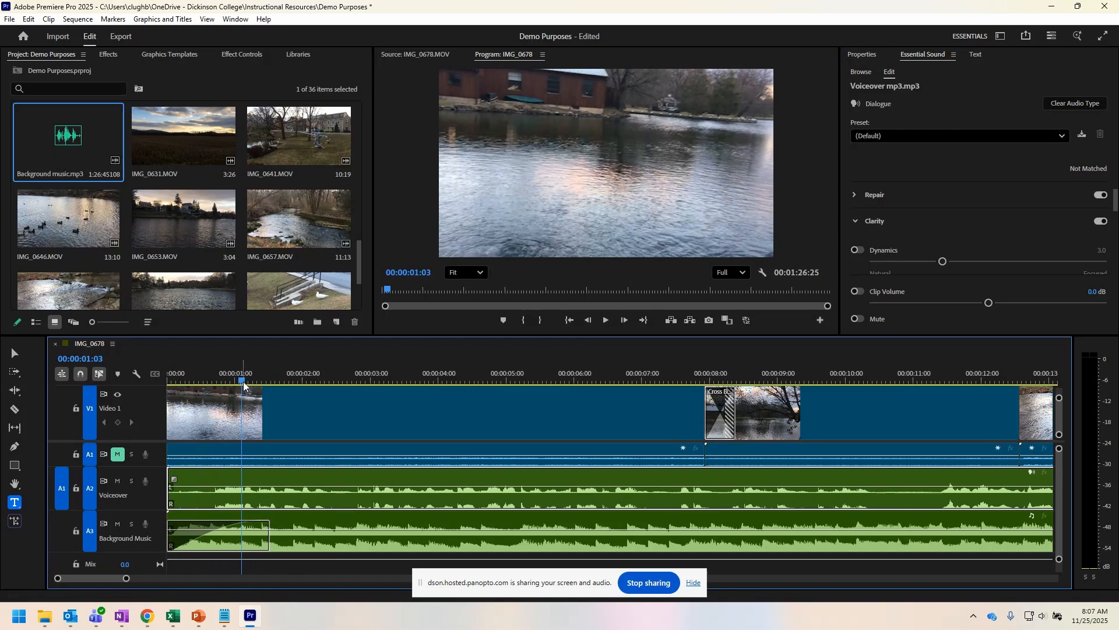
key(space)
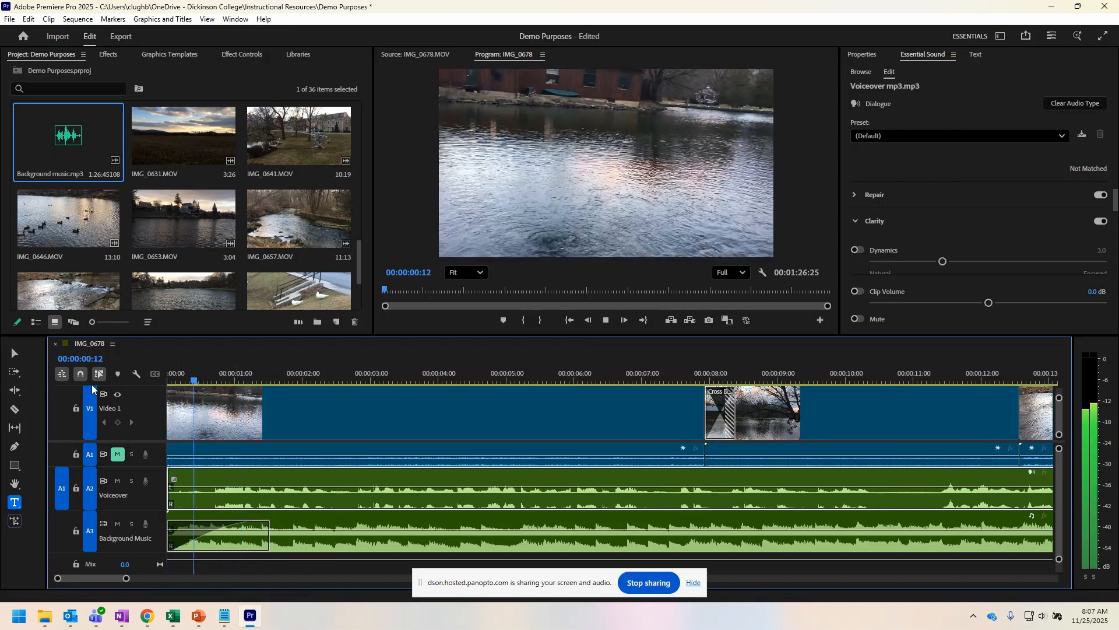
key(space)
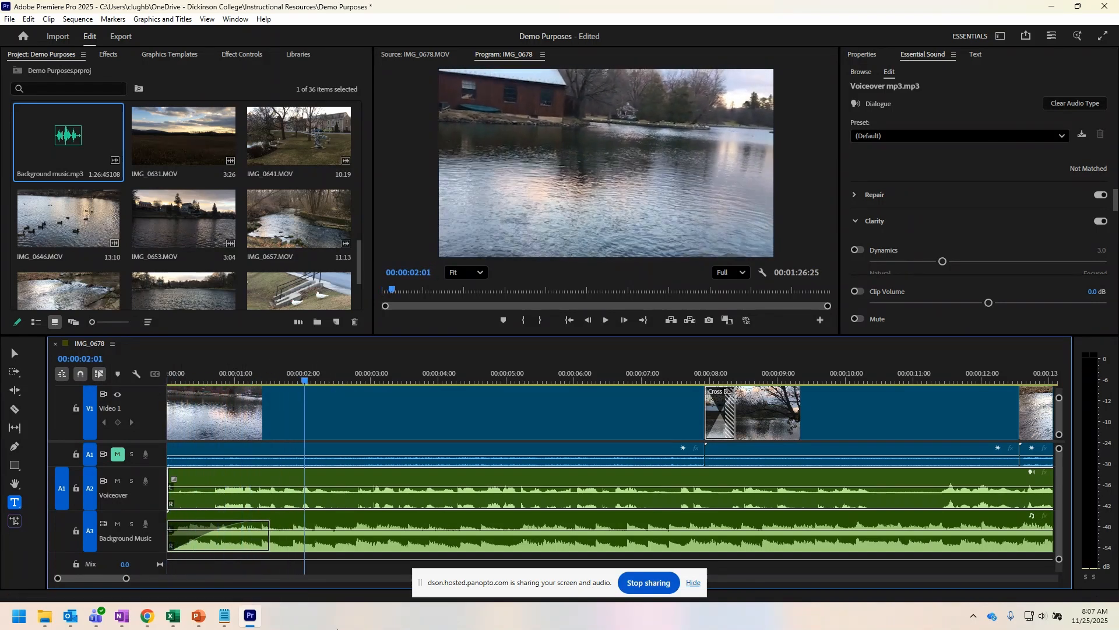
Add a fade-out about 9 seconds long at the end of the background music clip and return to the sequence start
drag(117, 579, 200, 581)
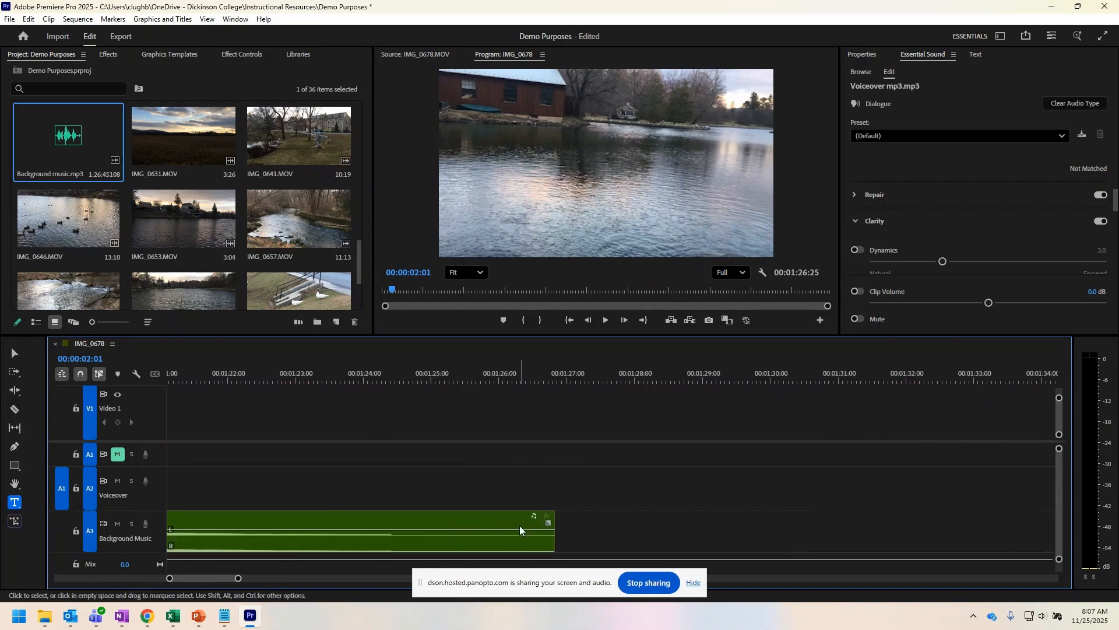
mouse_move(548, 525)
mouse_down()
mouse_move(174, 535)
mouse_move(275, 532)
mouse_move(271, 545)
mouse_up()
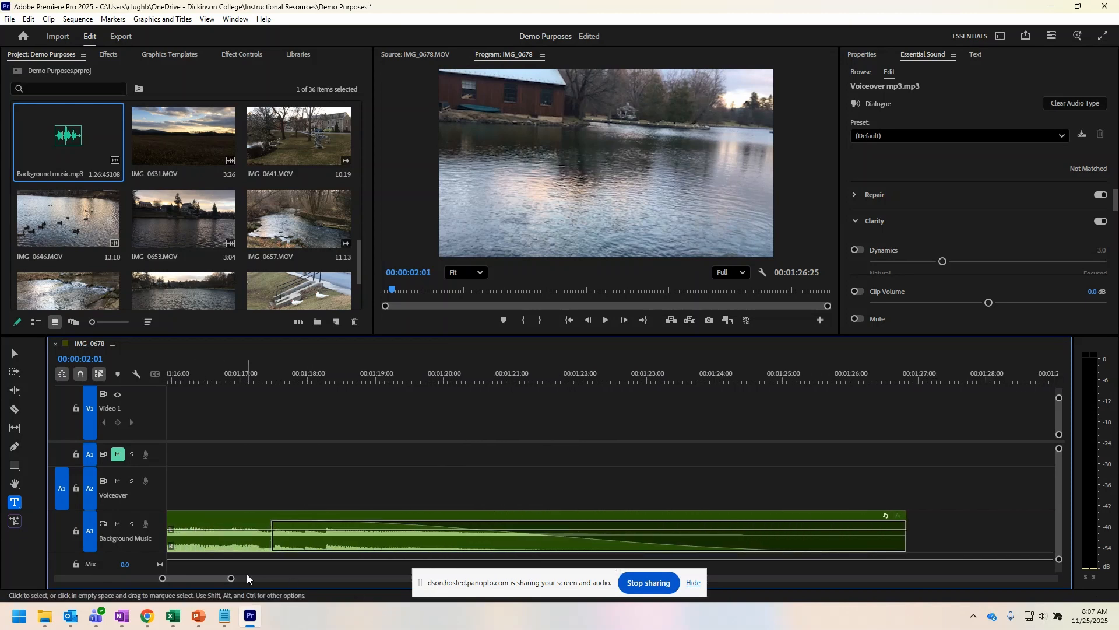
drag(205, 576, 99, 587)
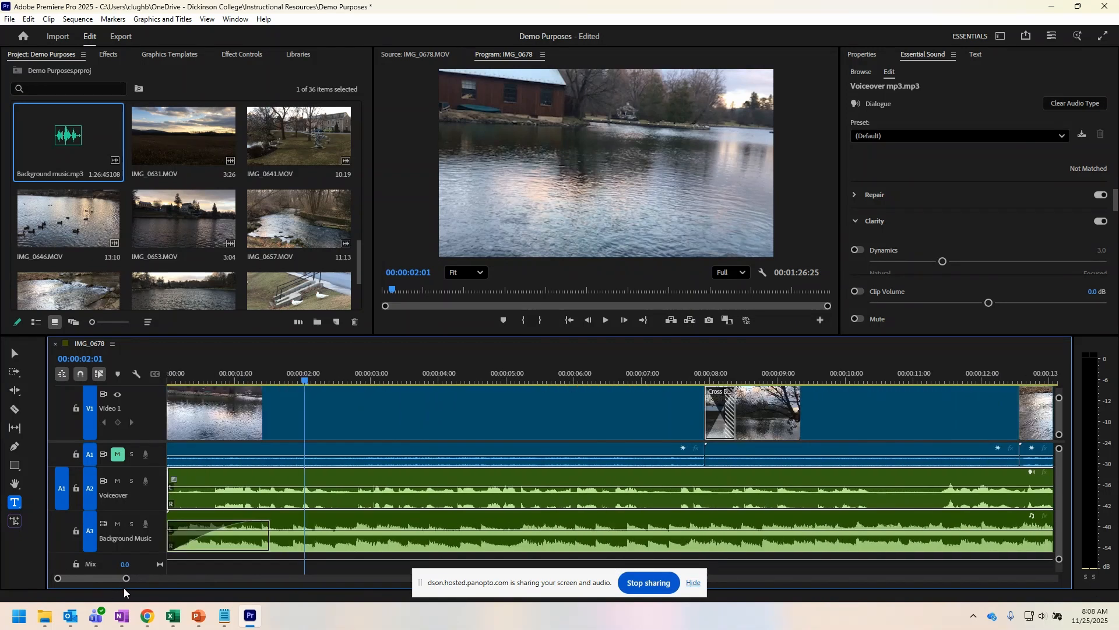
Play back the opening seconds to check the music's fade-in, and select the background music clip to show its Essential Sound settings
drag(303, 382, 190, 384)
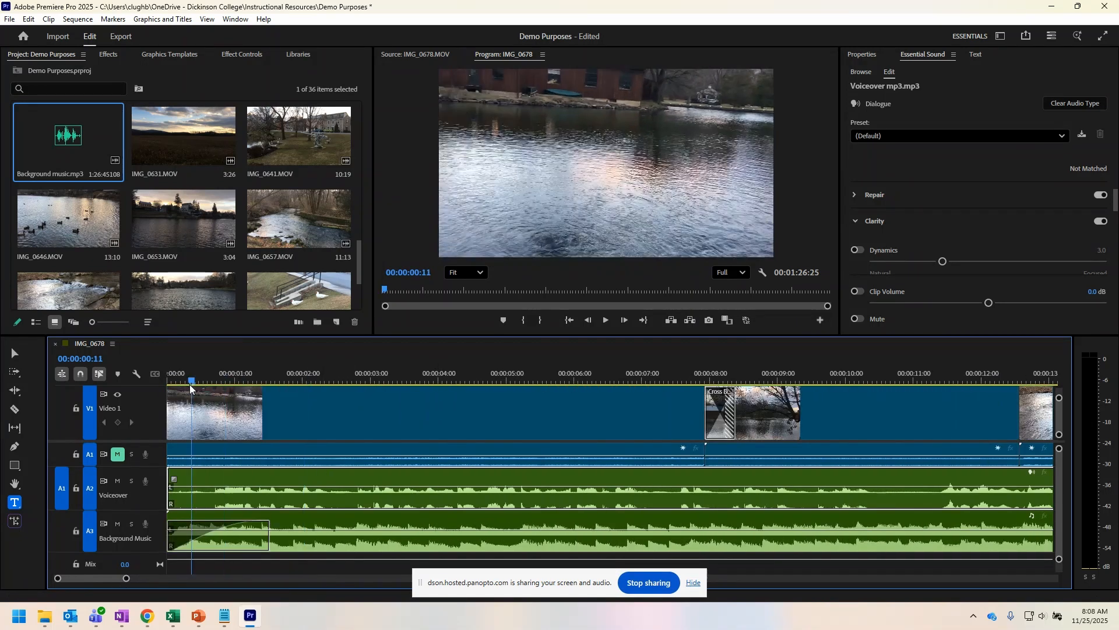
key(space)
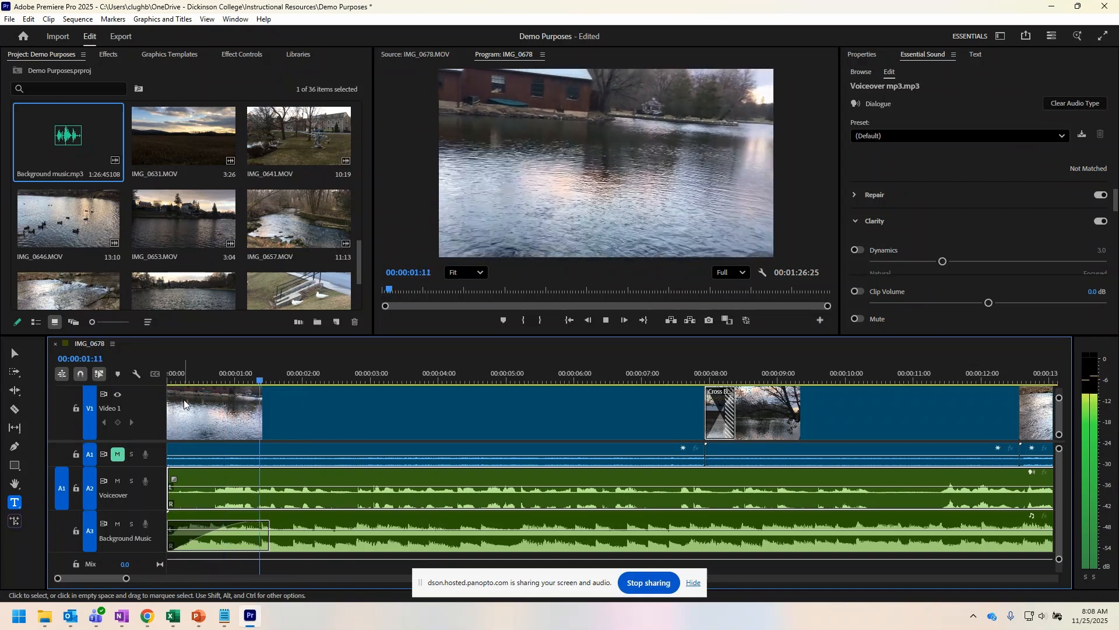
key(space)
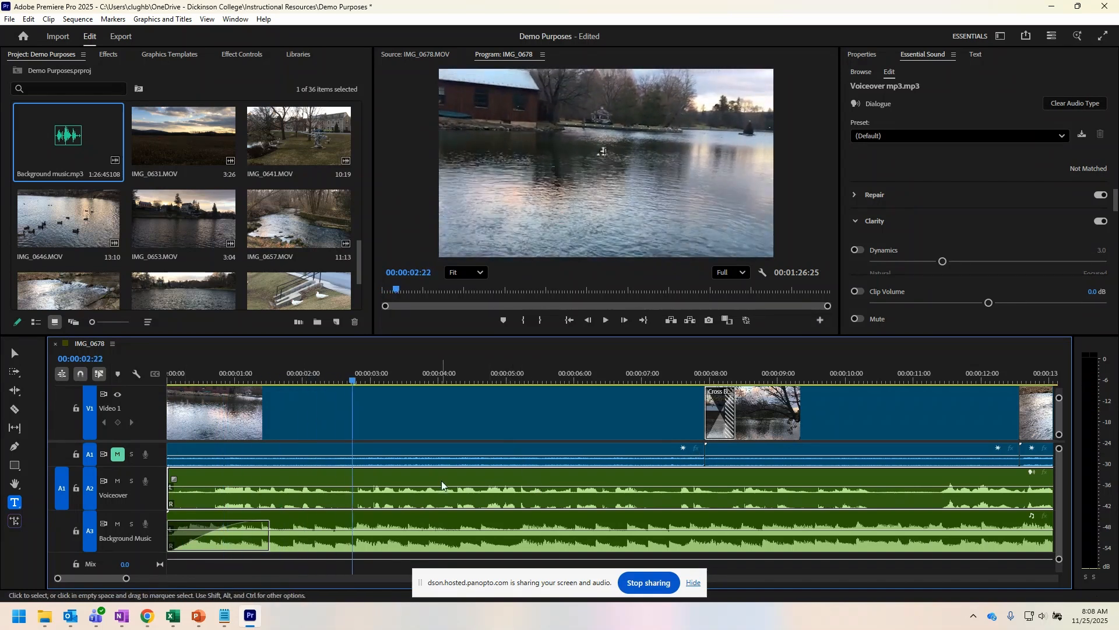
click(399, 522)
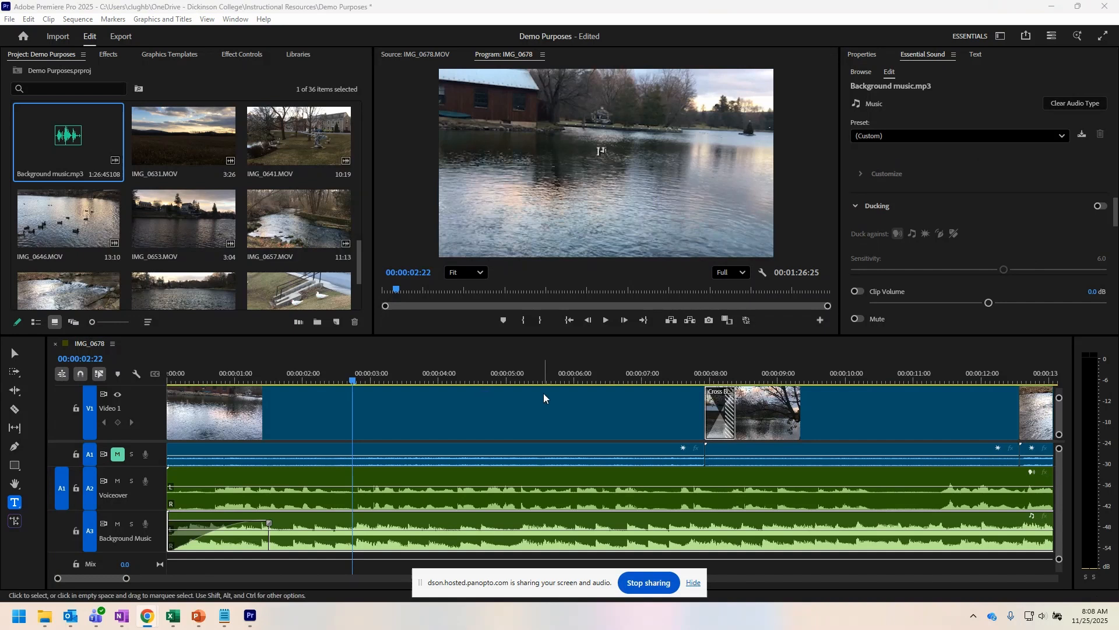
Enable ducking on the background music clip against dialogue and play back the opening seconds
click(396, 530)
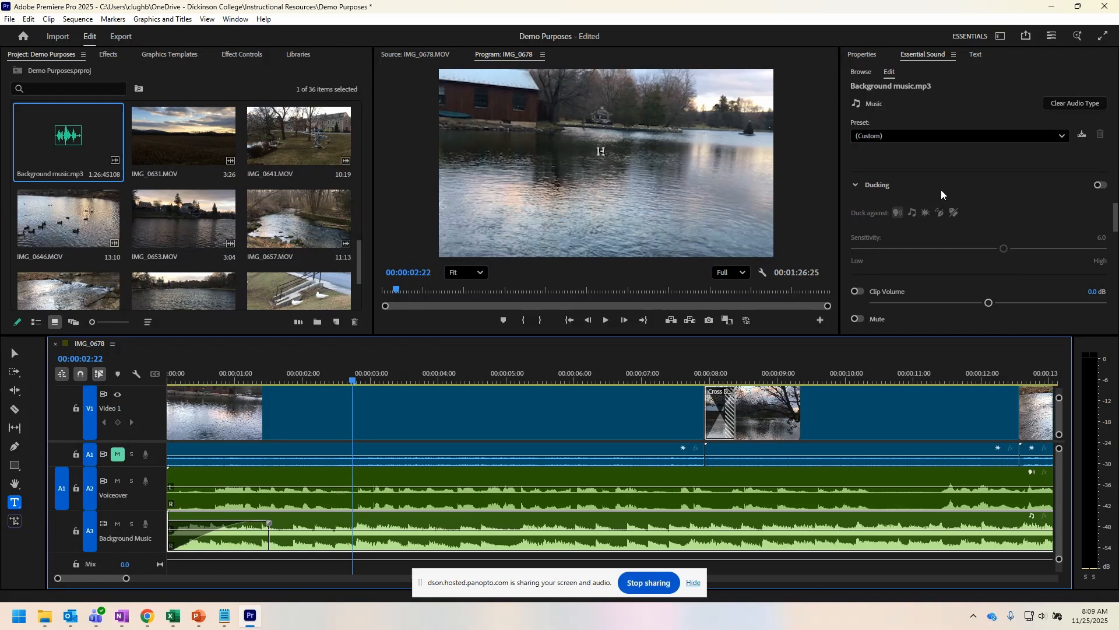
click(1101, 182)
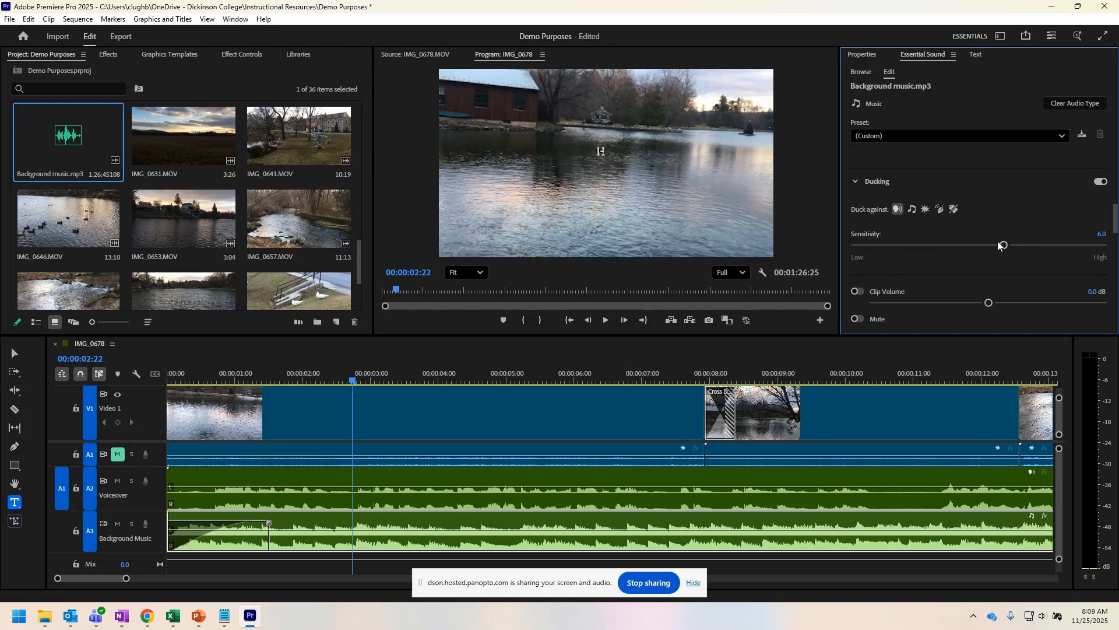
click(149, 405)
key(Home)
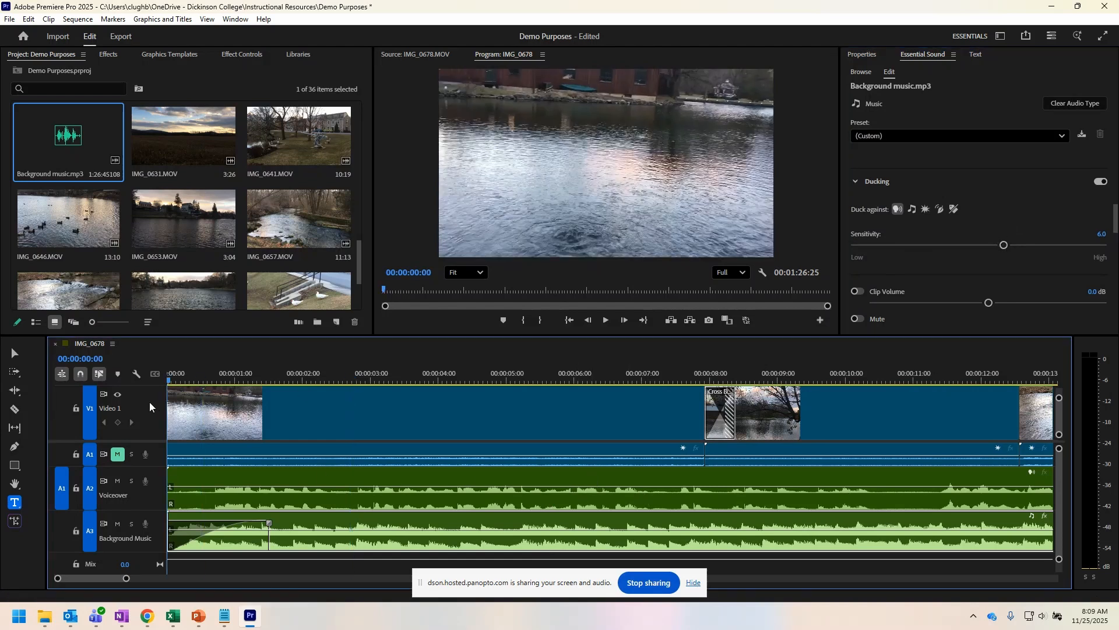
key(space)
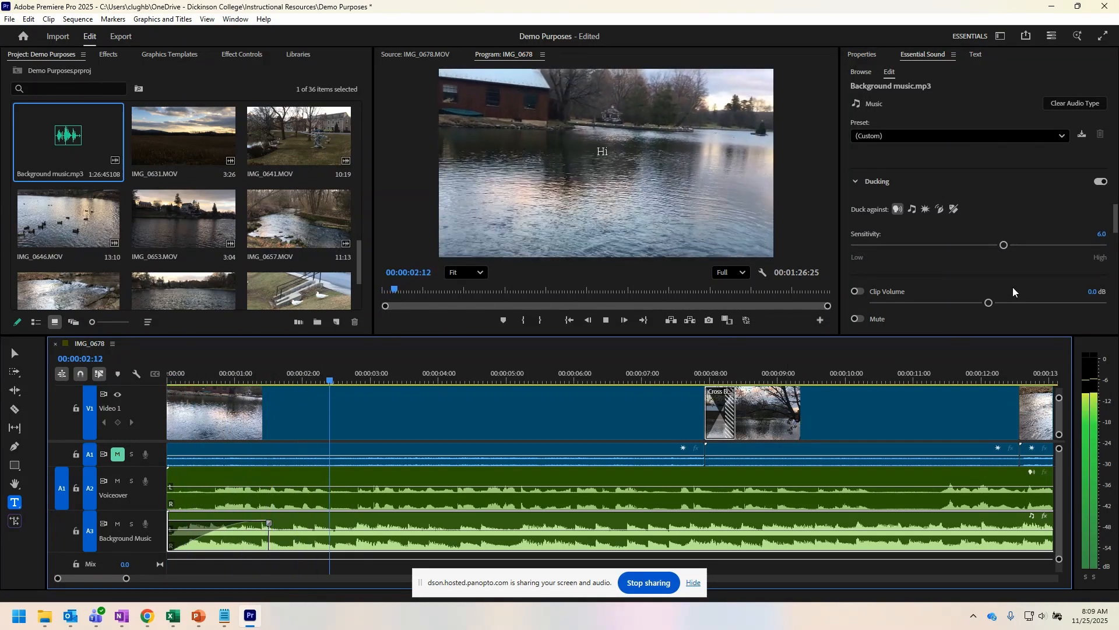
key(space)
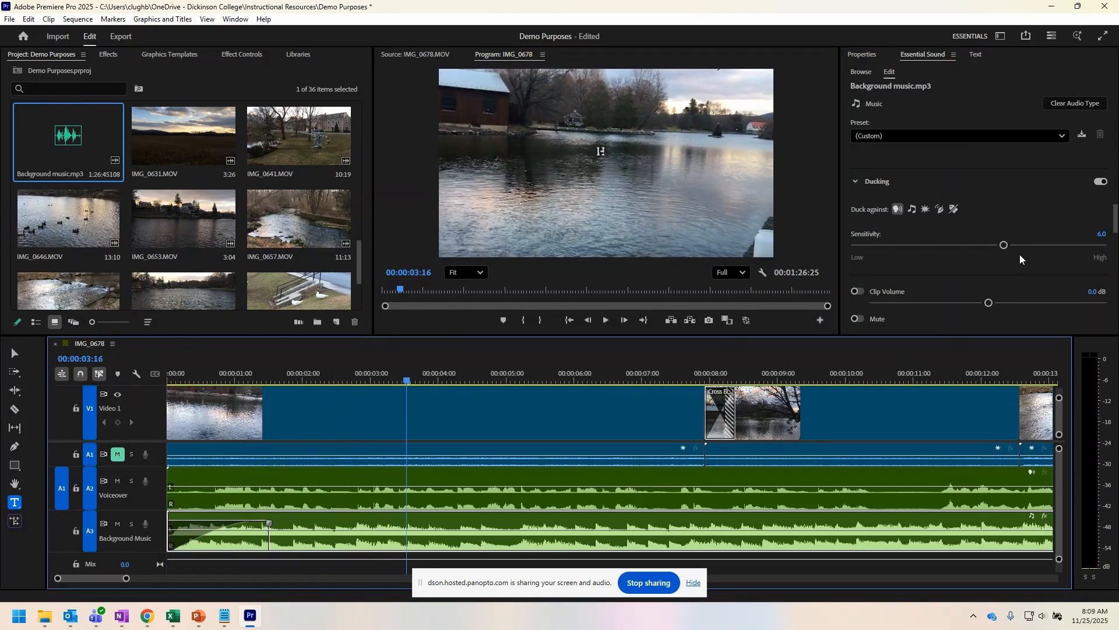
Try a ducking sensitivity of 8.4 on the background music and play back the opening from the sequence start
drag(1004, 246, 1053, 246)
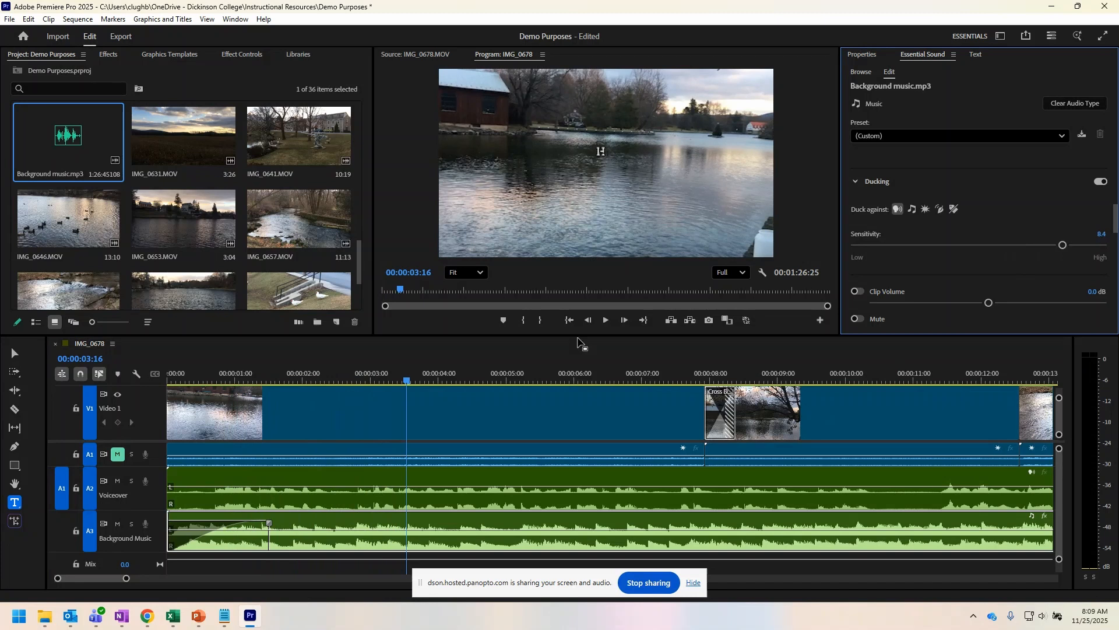
drag(406, 382, 168, 382)
key(space)
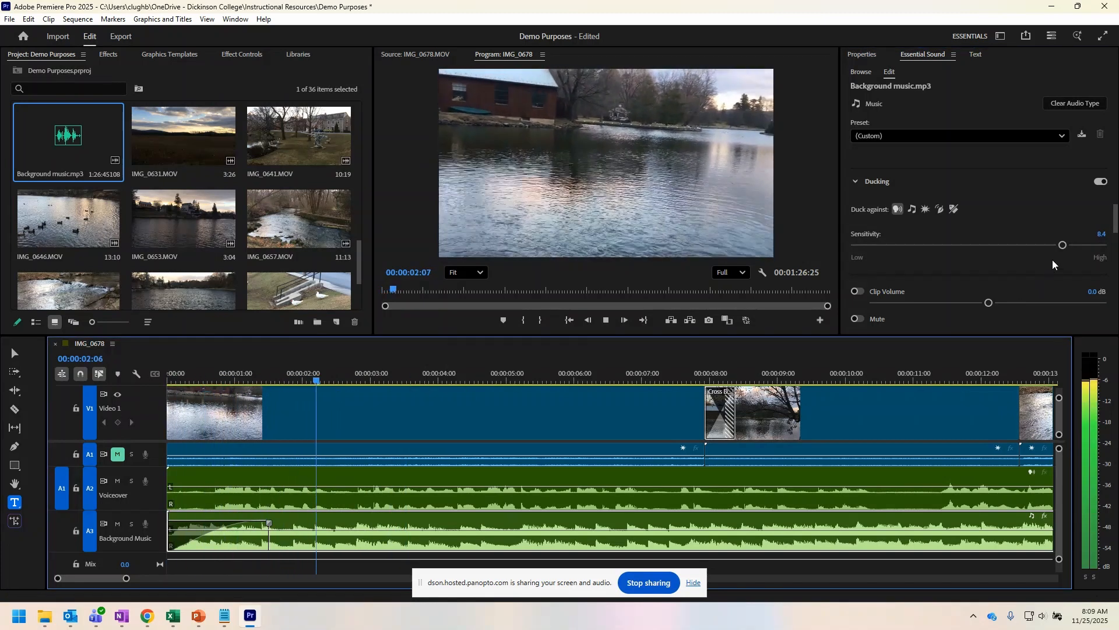
key(space)
Set the background music's ducking sensitivity to 0.3 and play back the opening from the sequence start
drag(1062, 245, 863, 245)
click(476, 382)
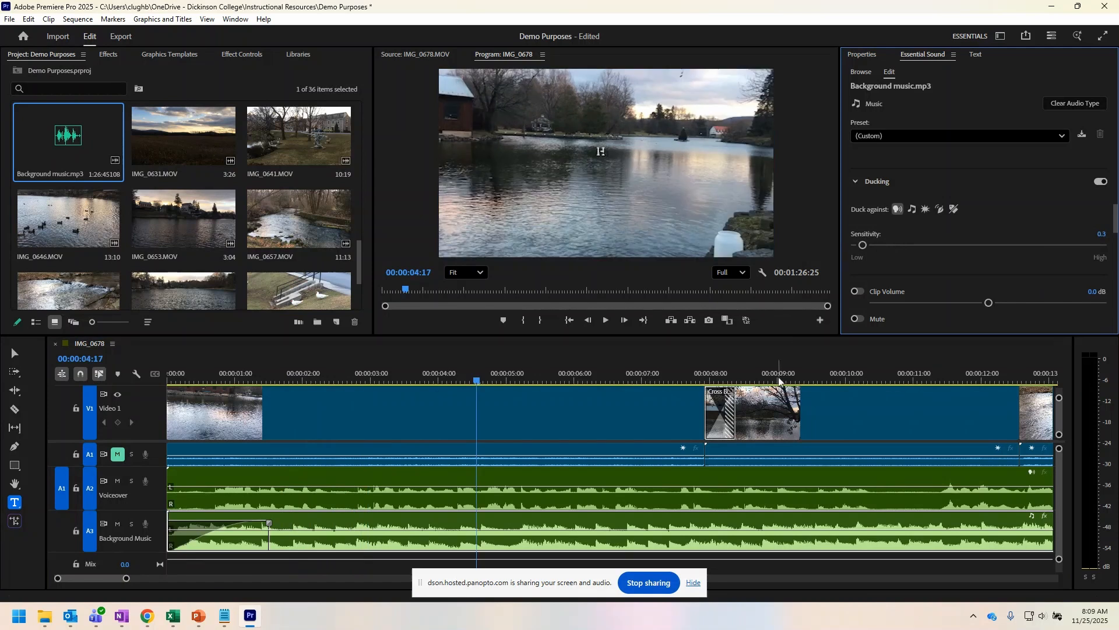
drag(470, 381, 40, 387)
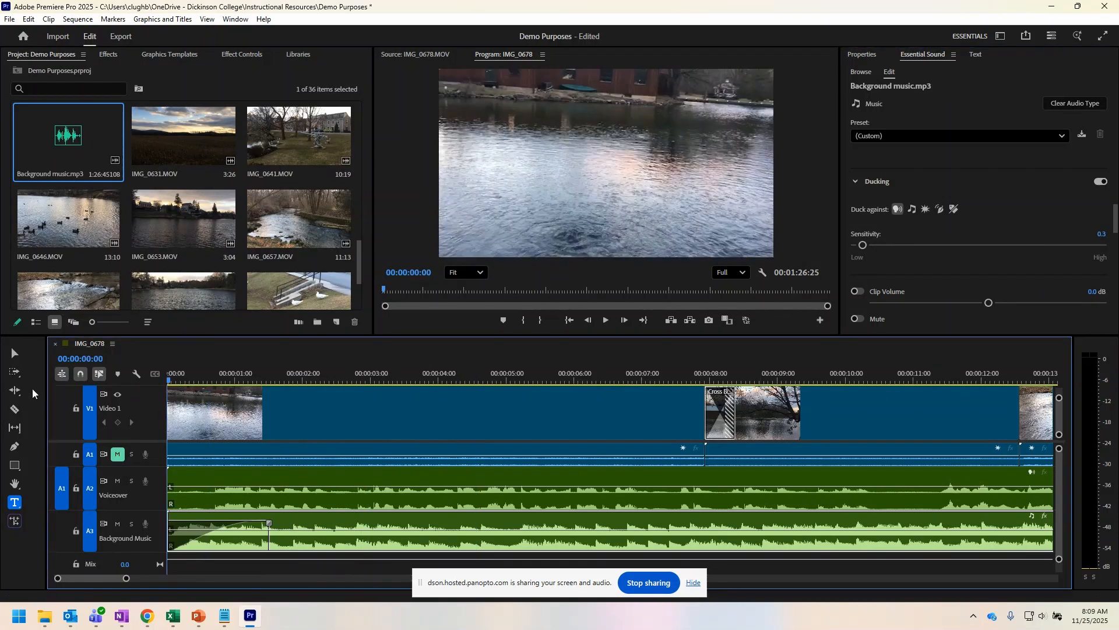
key(space)
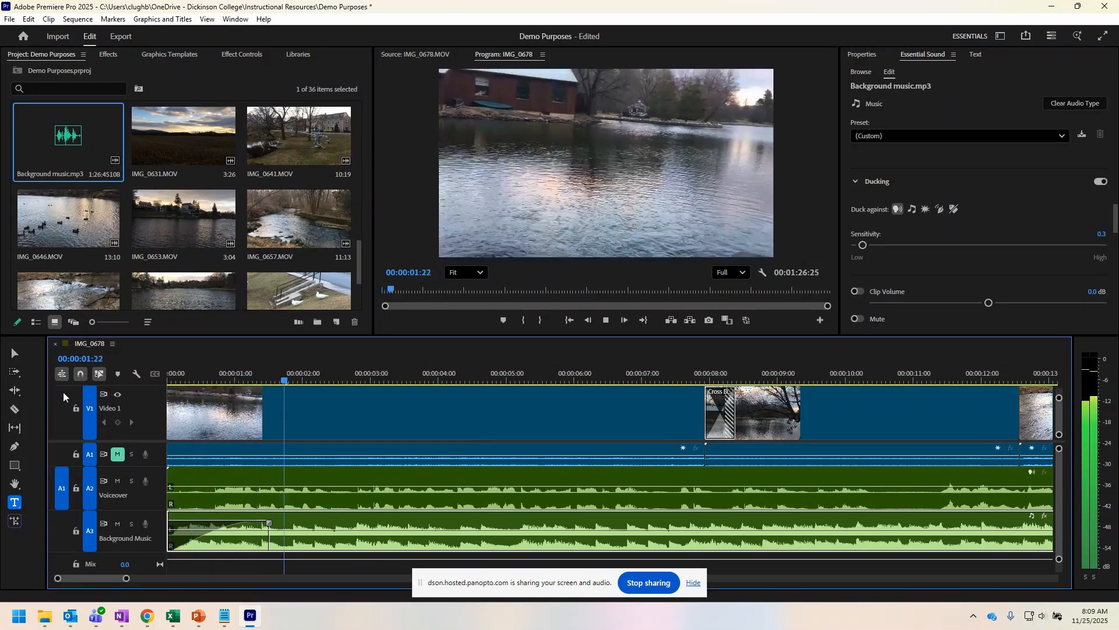
key(space)
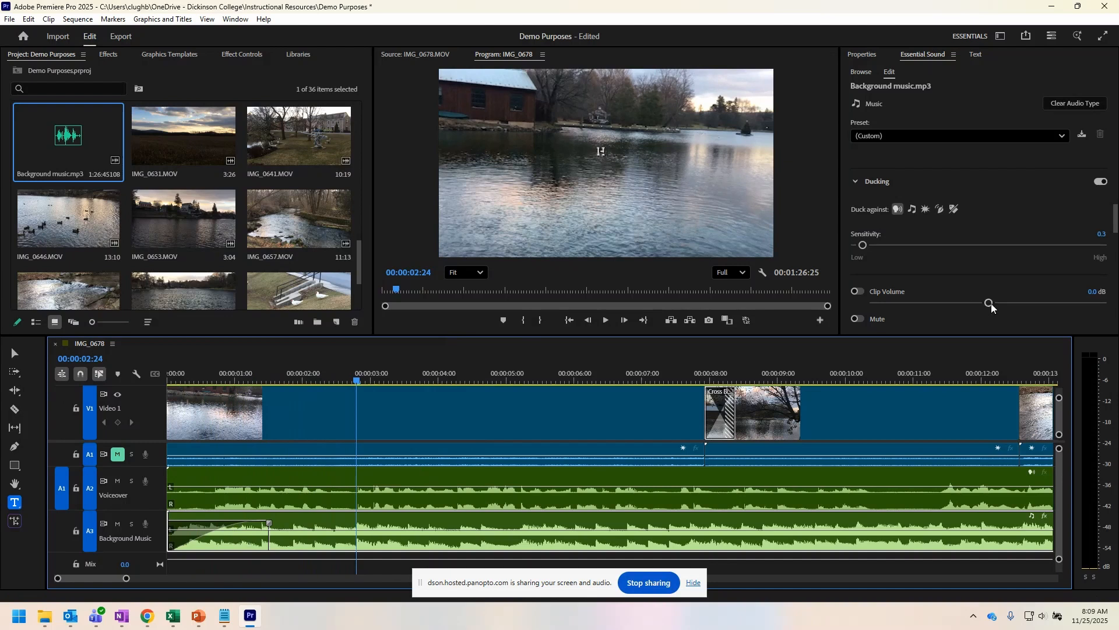
Lower the background music's clip volume to -15.4 dB and play back the opening from the sequence start
drag(991, 304, 938, 303)
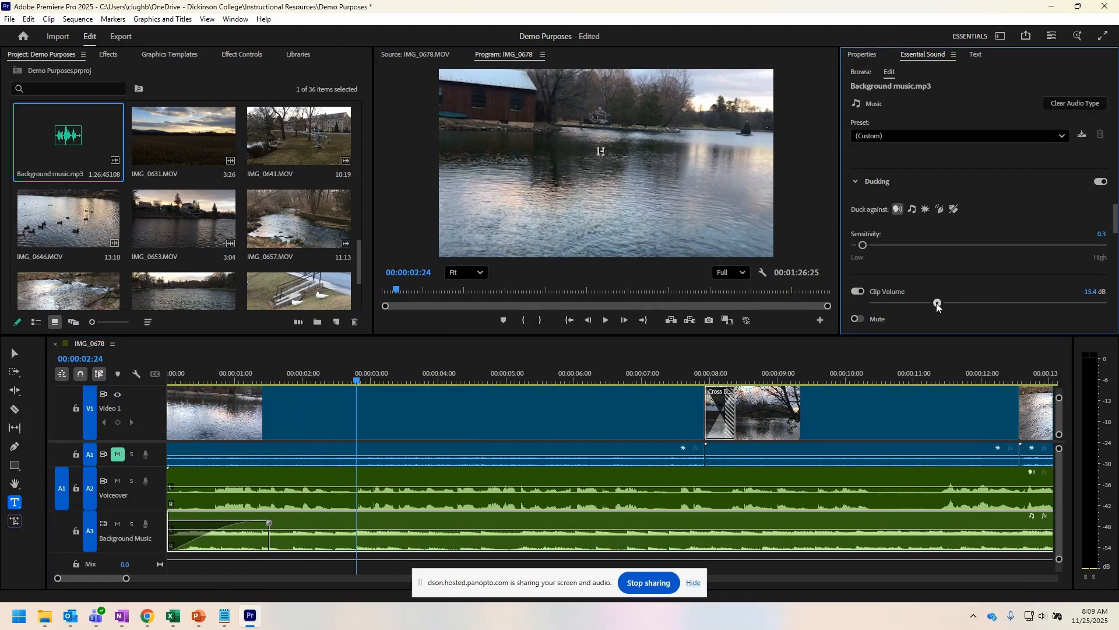
drag(356, 383, 41, 399)
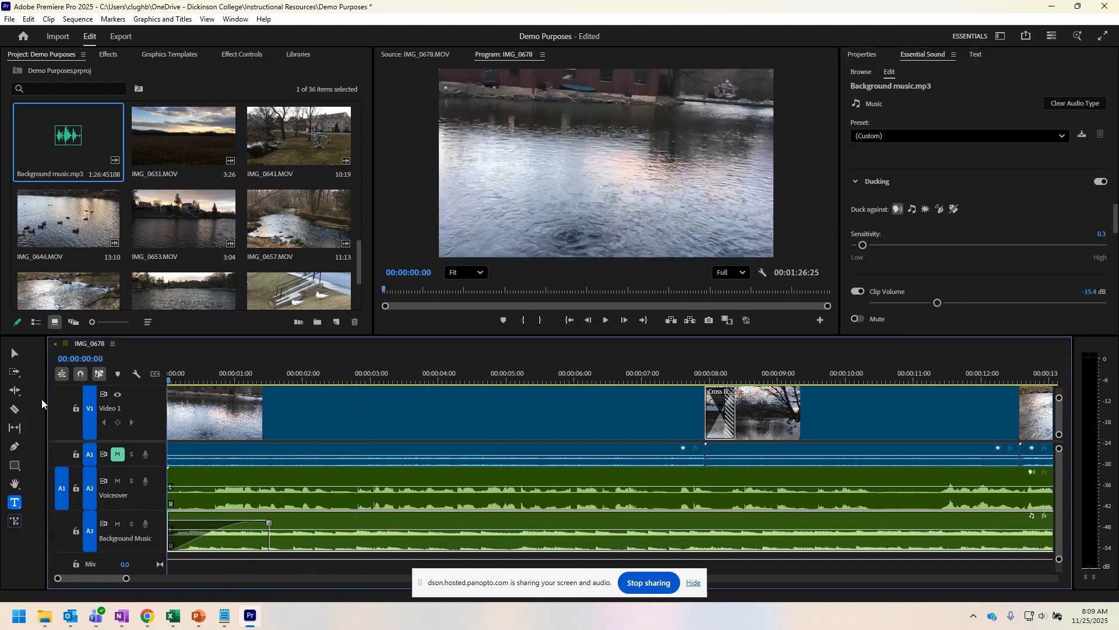
key(space)
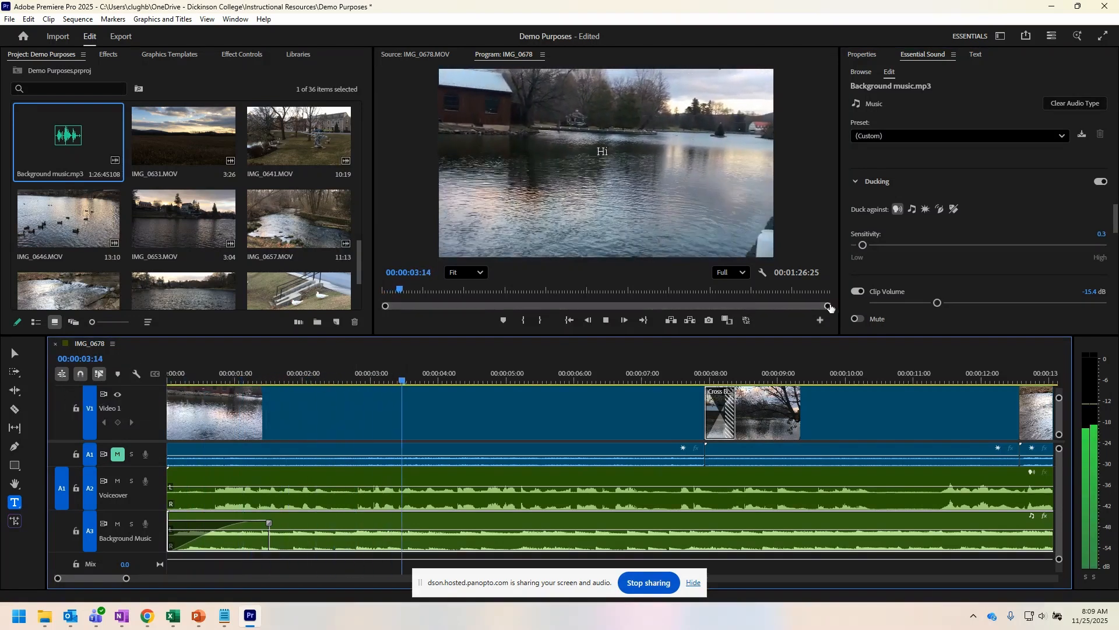
Raise the voiceover's clip volume to 0.3 dB and play back the opening to check the mix
click(486, 472)
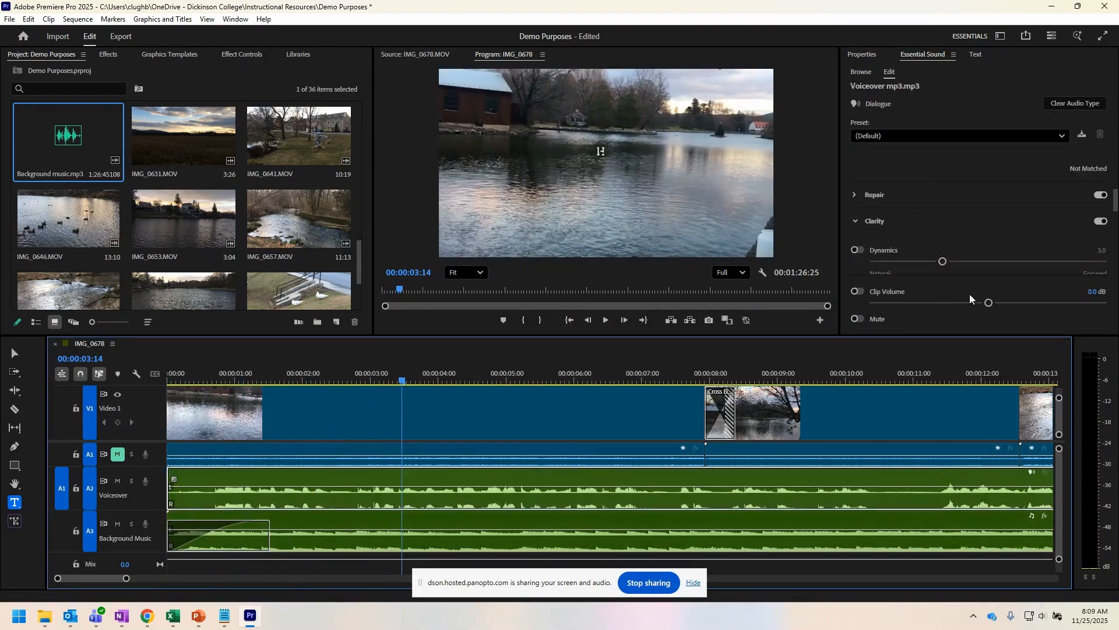
drag(989, 303, 1003, 303)
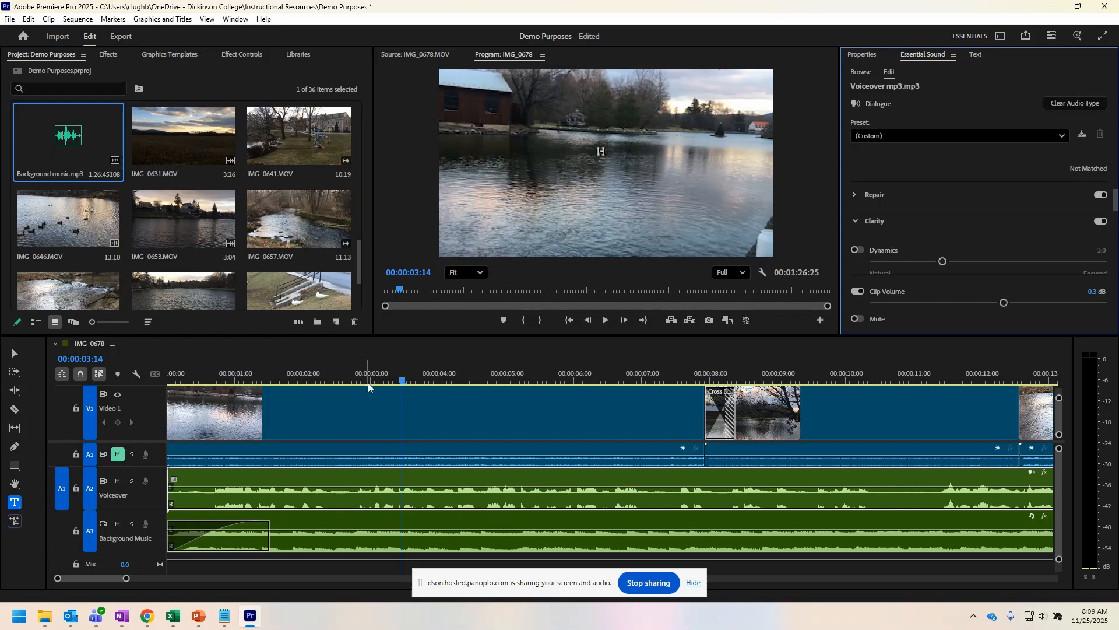
drag(397, 378, 132, 393)
key(space)
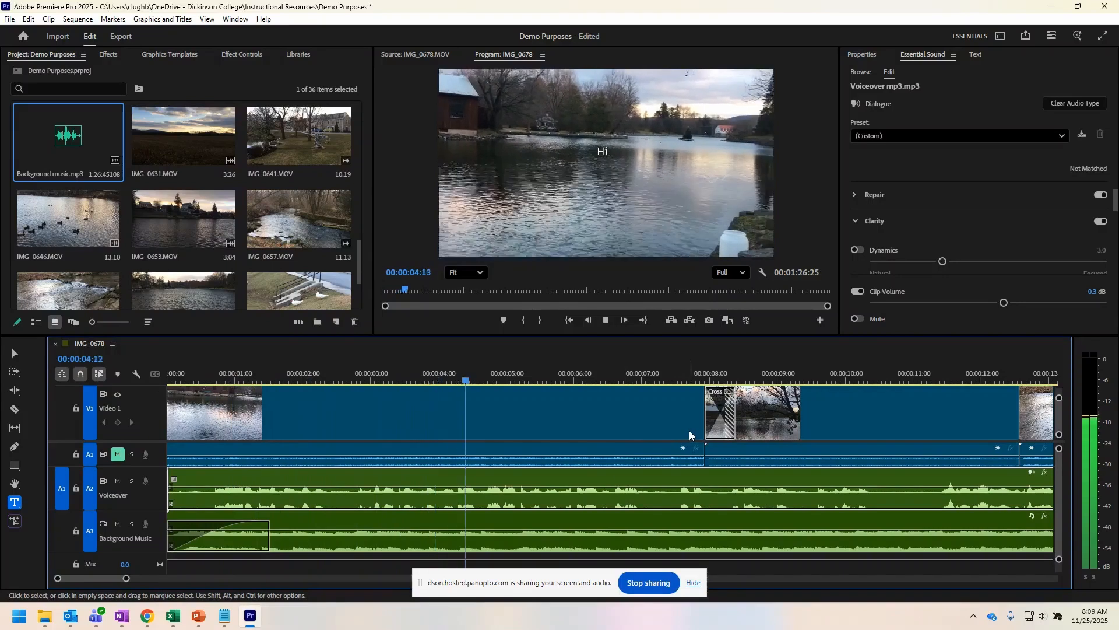
key(space)
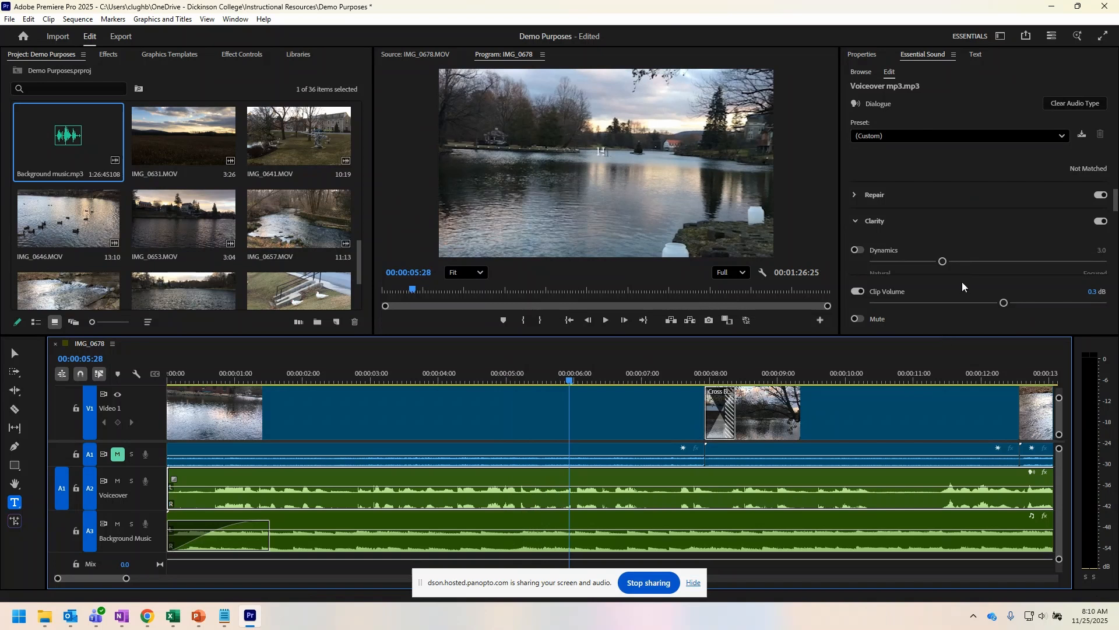
Review the background music clip's remaining ducking settings, including Duck Amount and Fade Duration
click(607, 535)
scroll(964, 263, down, 5)
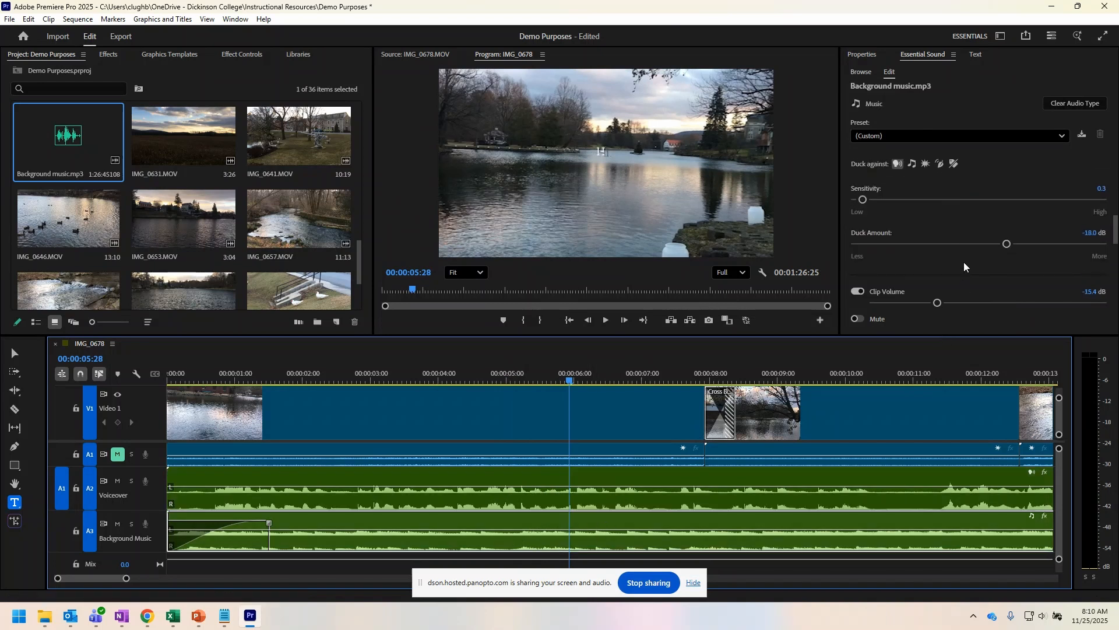
scroll(976, 233, up, 1)
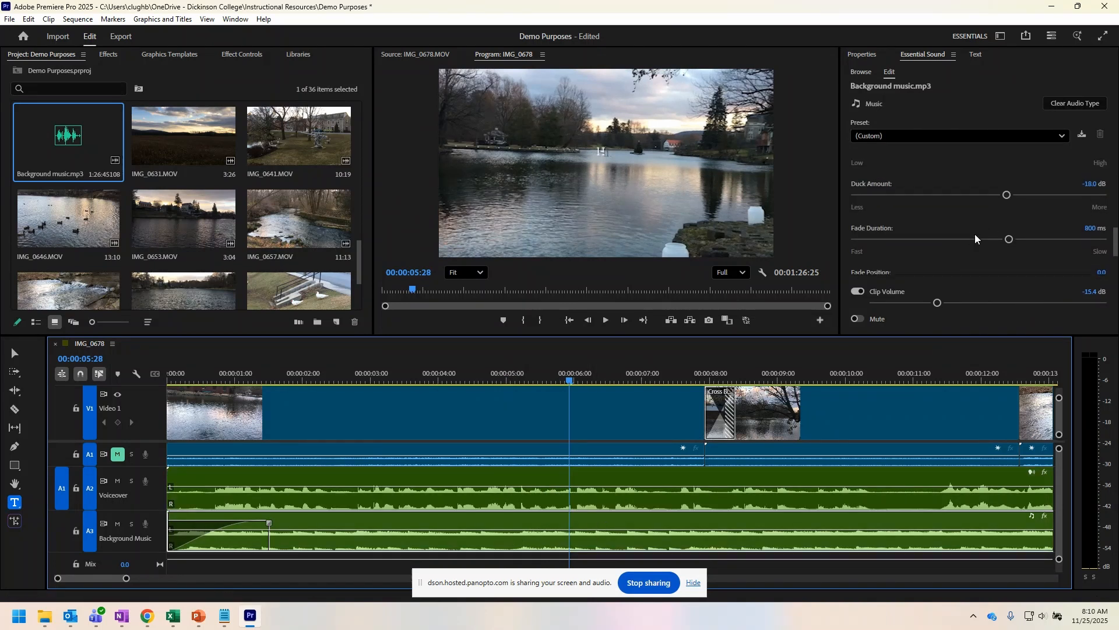
scroll(973, 240, up, 1)
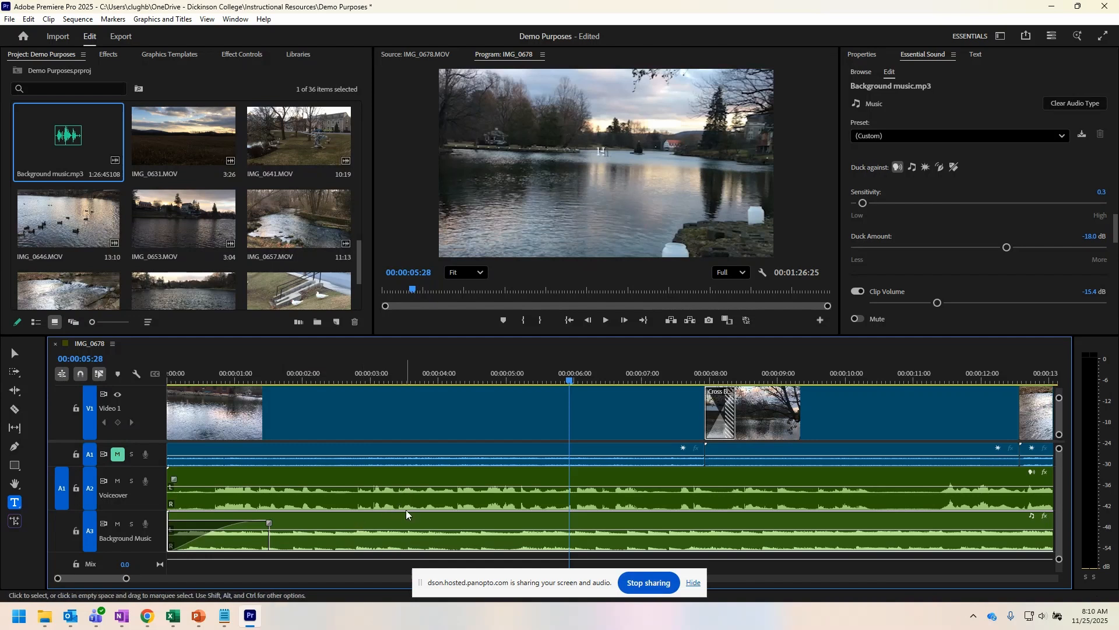
Examine the available video effects, including the Adjust, Blur & Sharpen, Color Correction and Noise & Grain categories
click(108, 54)
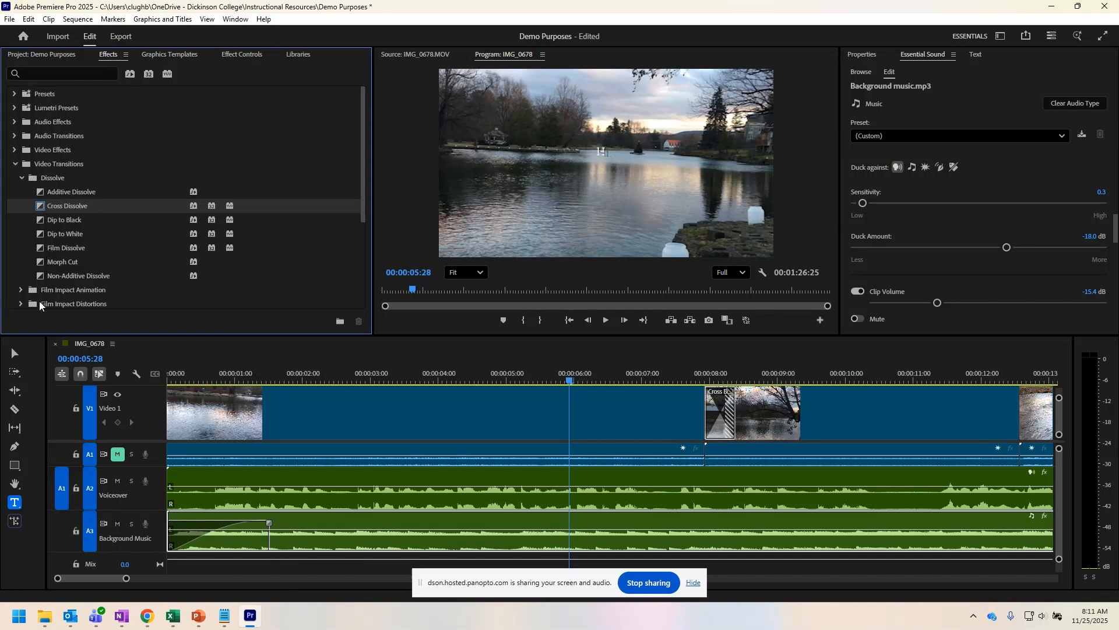
click(13, 151)
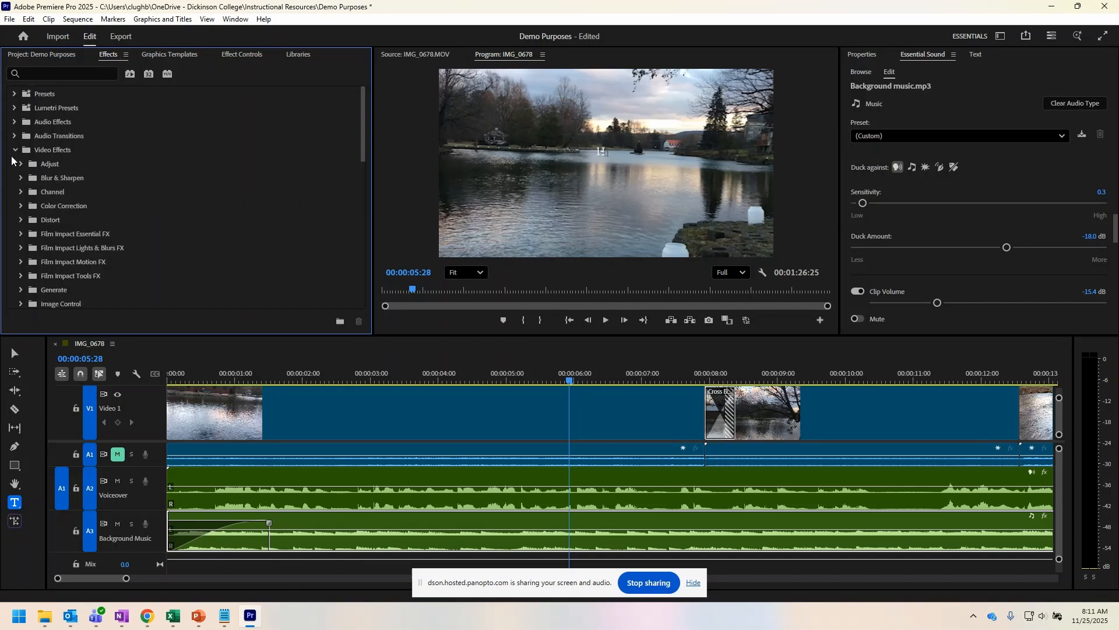
click(21, 206)
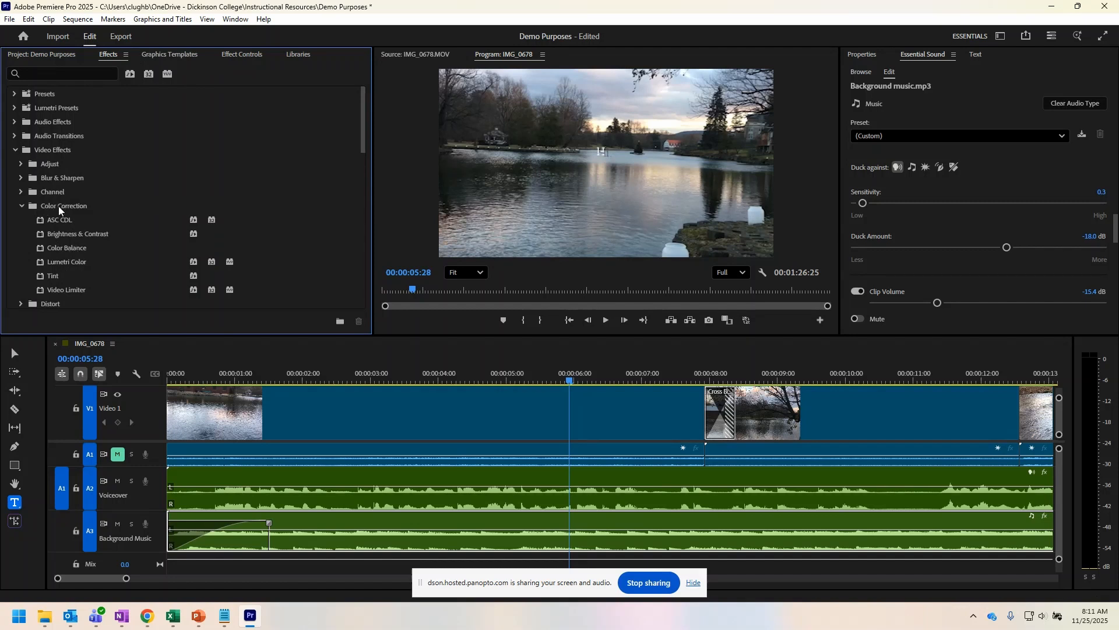
click(21, 178)
click(22, 165)
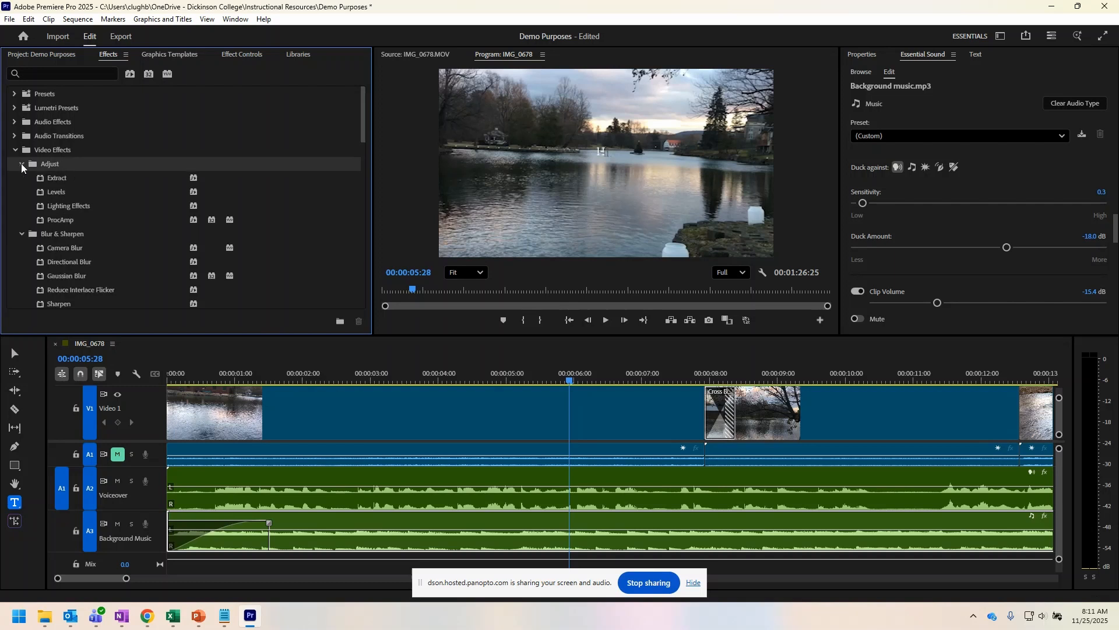
scroll(85, 205, down, 5)
scroll(88, 208, down, 5)
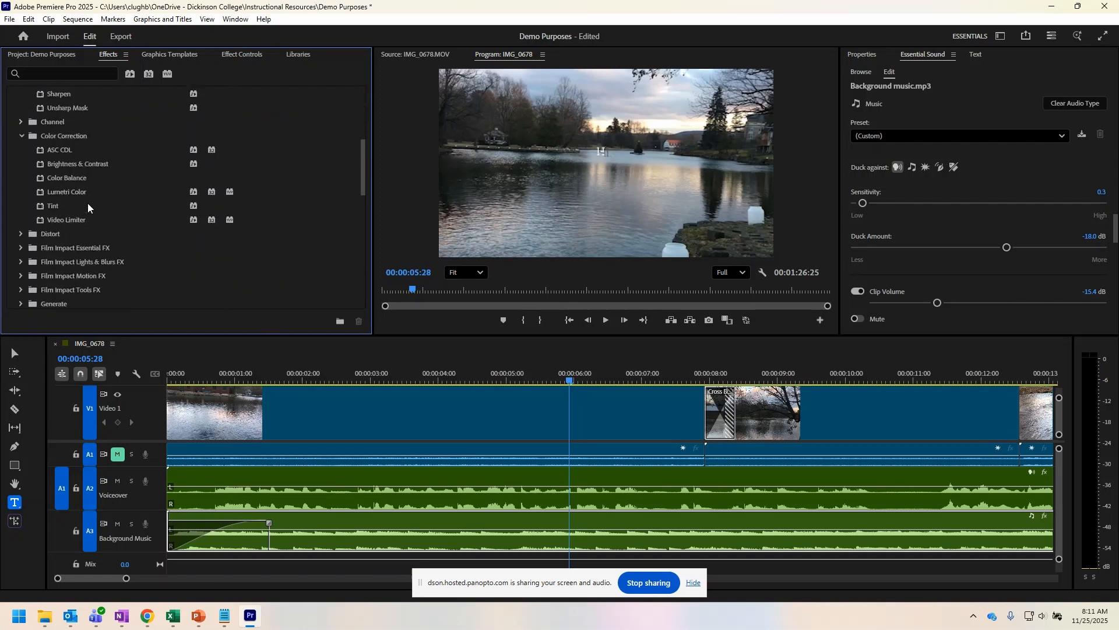
click(21, 254)
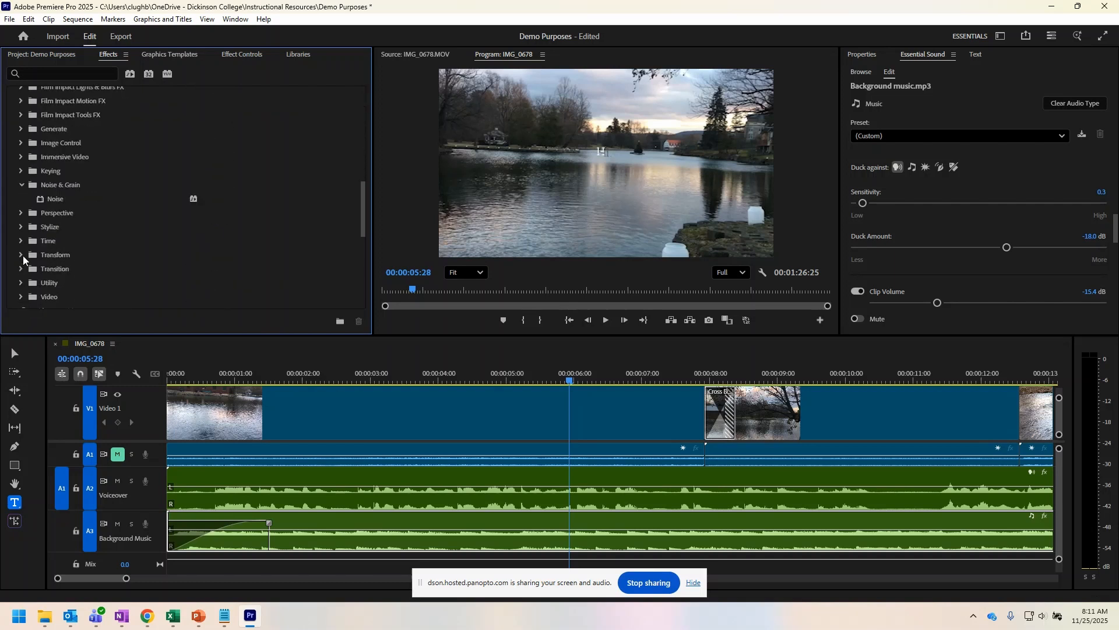
scroll(34, 203, down, 3)
scroll(34, 203, up, 8)
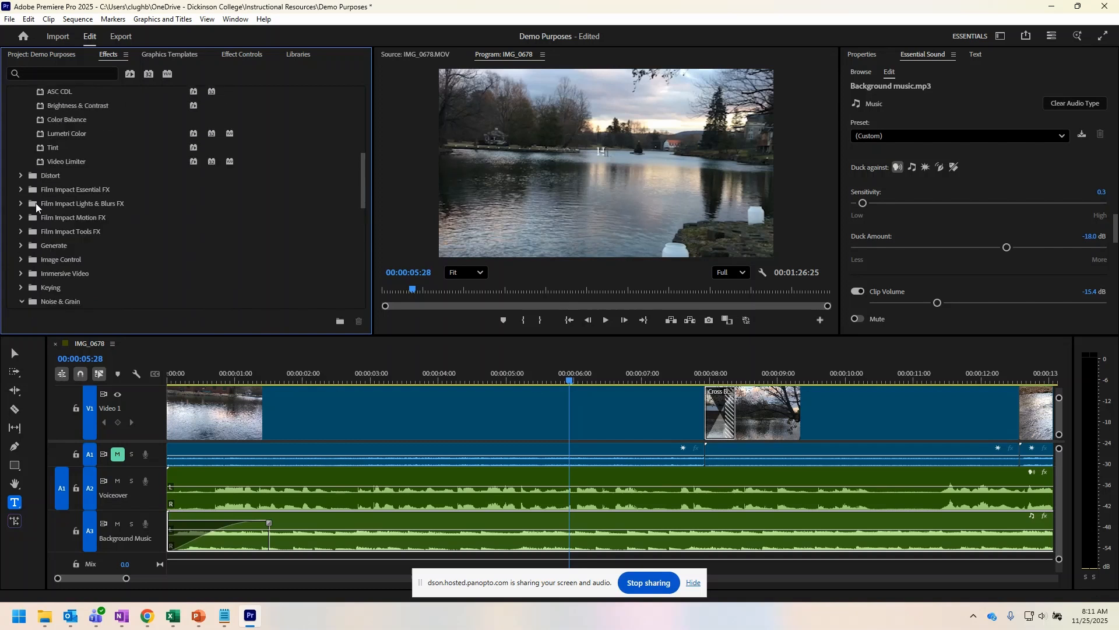
scroll(37, 205, up, 5)
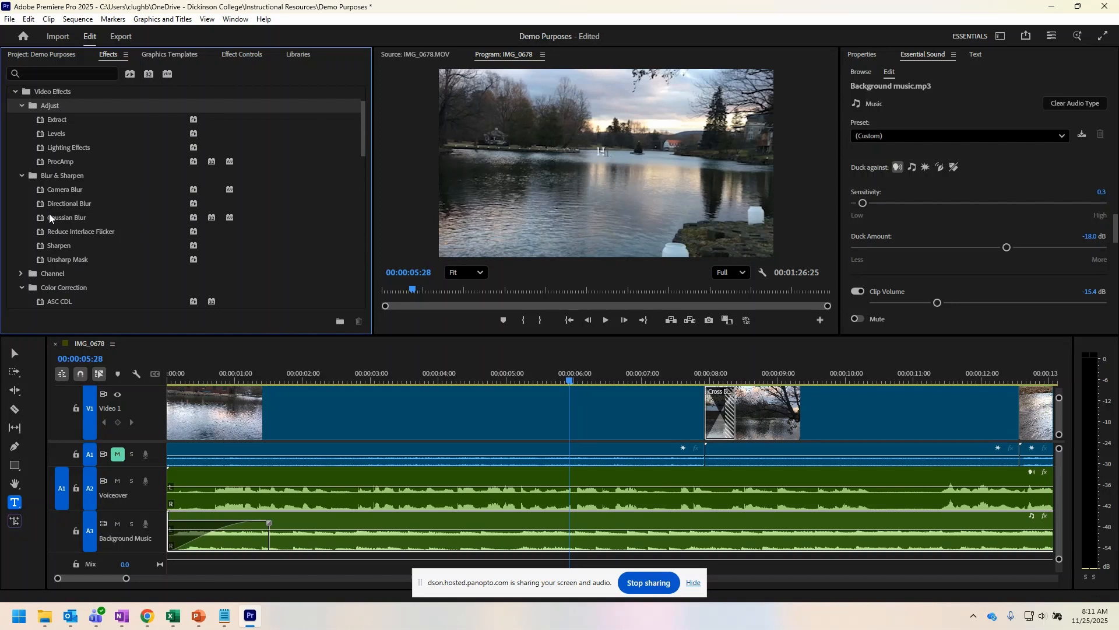
scroll(116, 201, up, 2)
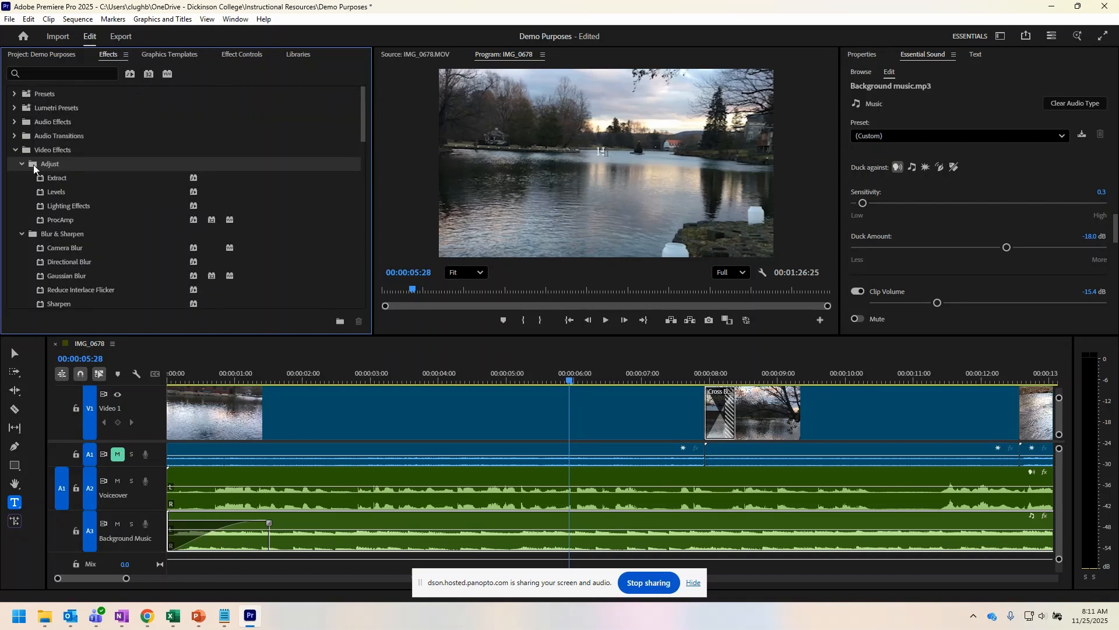
Apply the Color Balance effect to the first video clip in the sequence and display its shadow, midtone and highlight parameters
scroll(74, 267, down, 1)
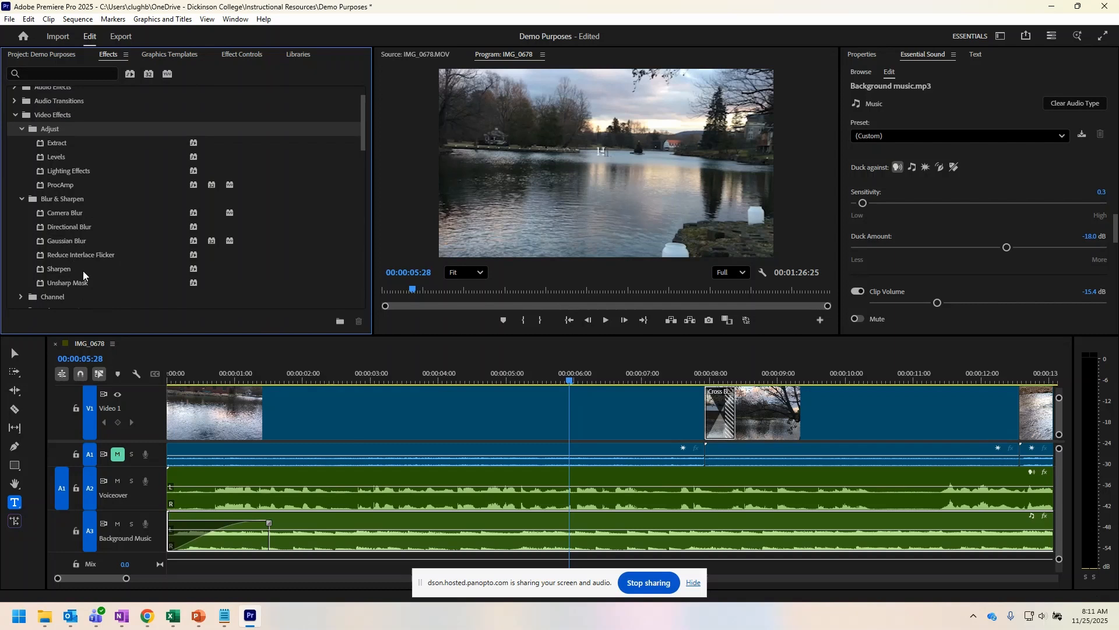
scroll(76, 268, down, 4)
drag(65, 215, 315, 430)
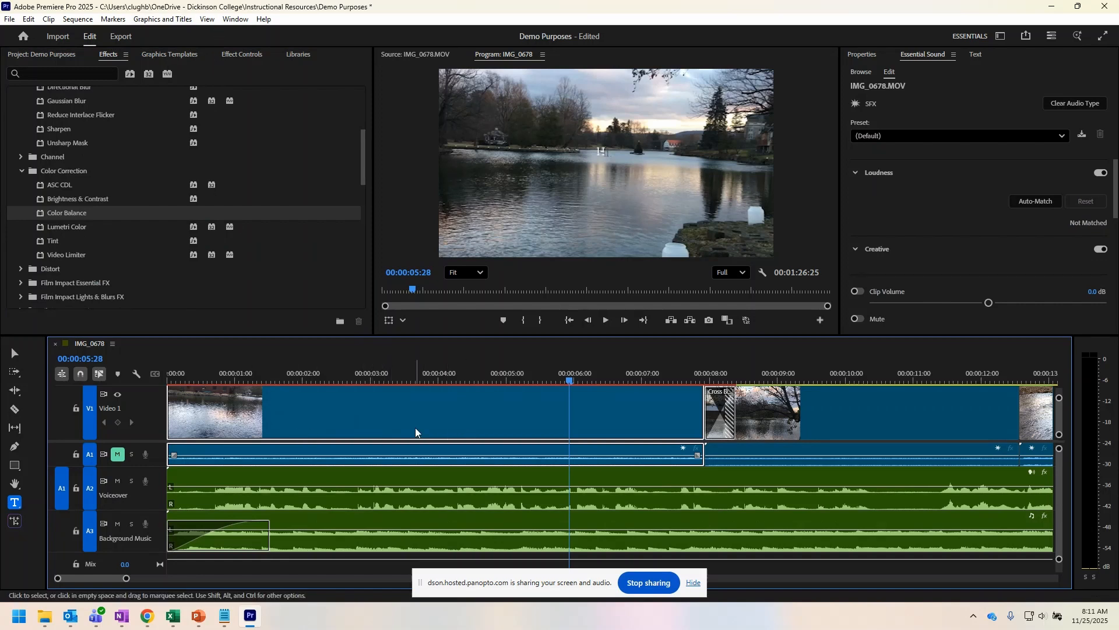
click(249, 57)
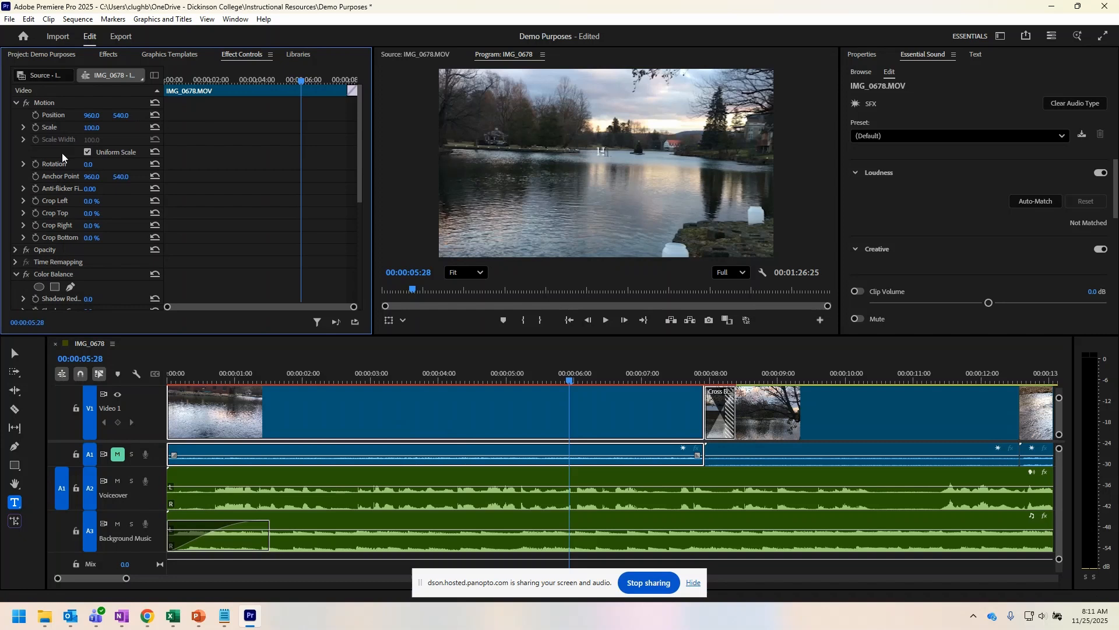
scroll(103, 283, down, 4)
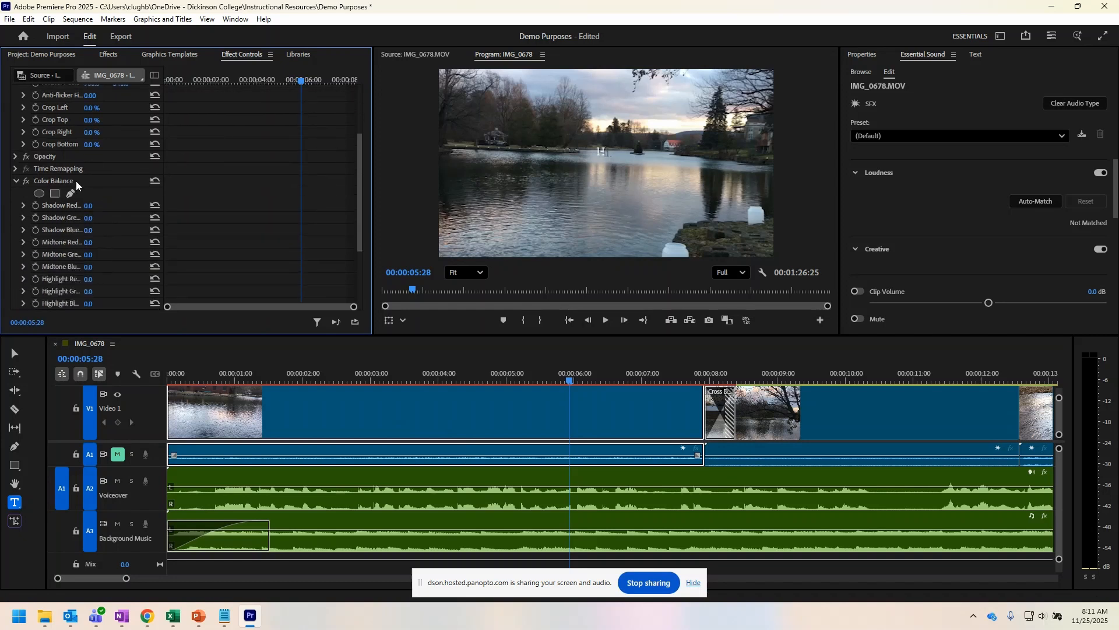
scroll(77, 193, down, 1)
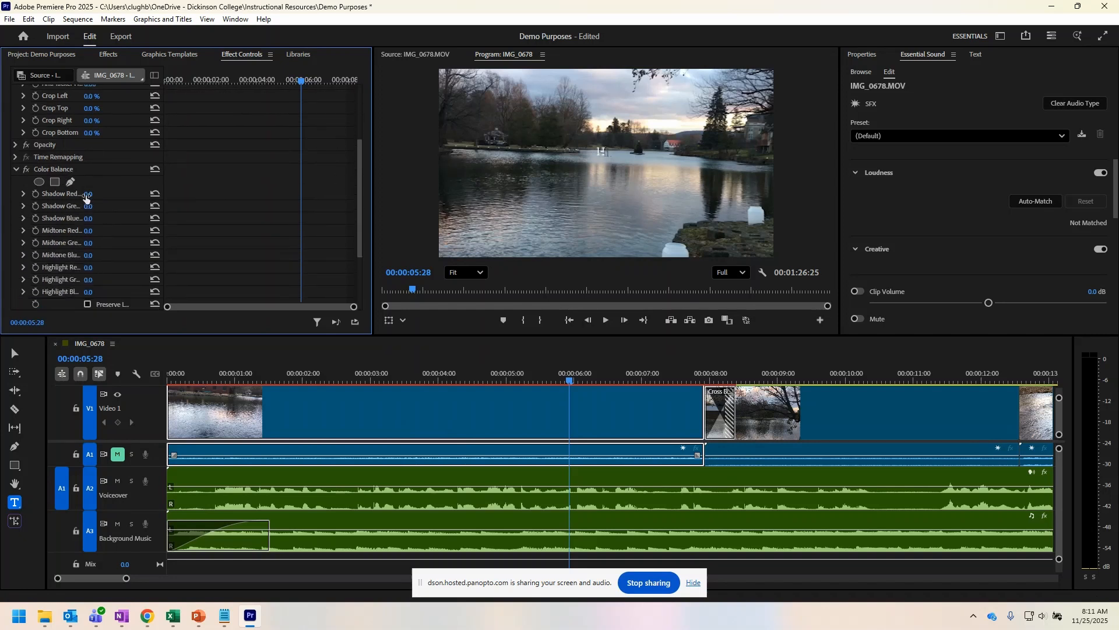
Set the first clip's Color Balance shadow red to 74.0 and shadow green to 10.0, and return to the start of the effects list
mouse_move(86, 195)
mouse_down()
mouse_move(113, 196)
mouse_move(98, 207)
mouse_up()
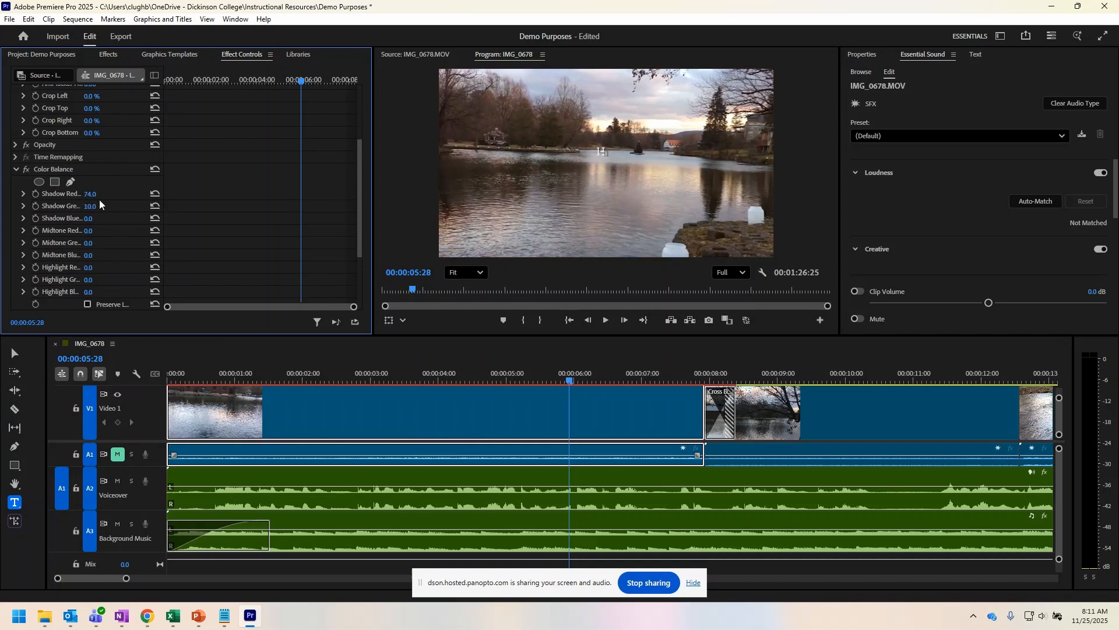
click(107, 53)
scroll(302, 227, up, 2)
scroll(302, 229, up, 6)
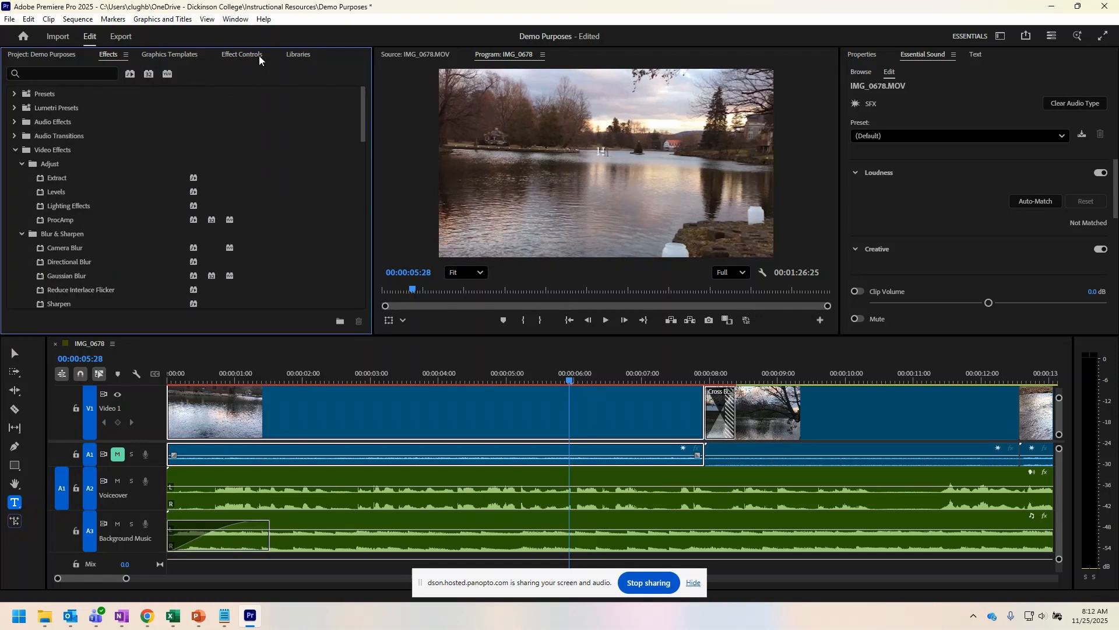
click(233, 20)
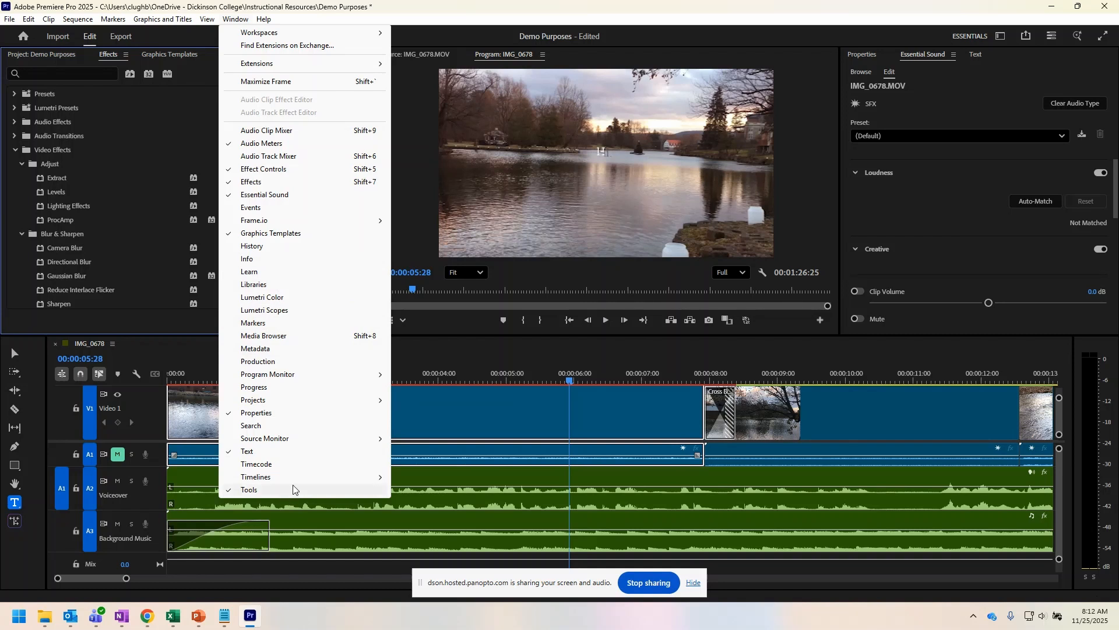
click(161, 355)
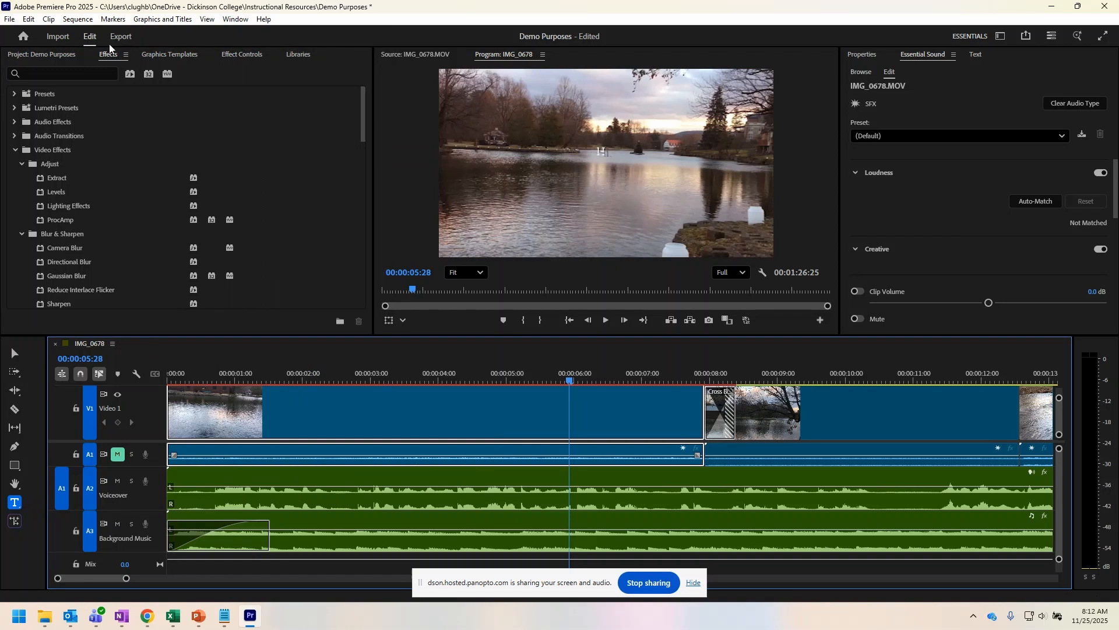
click(11, 19)
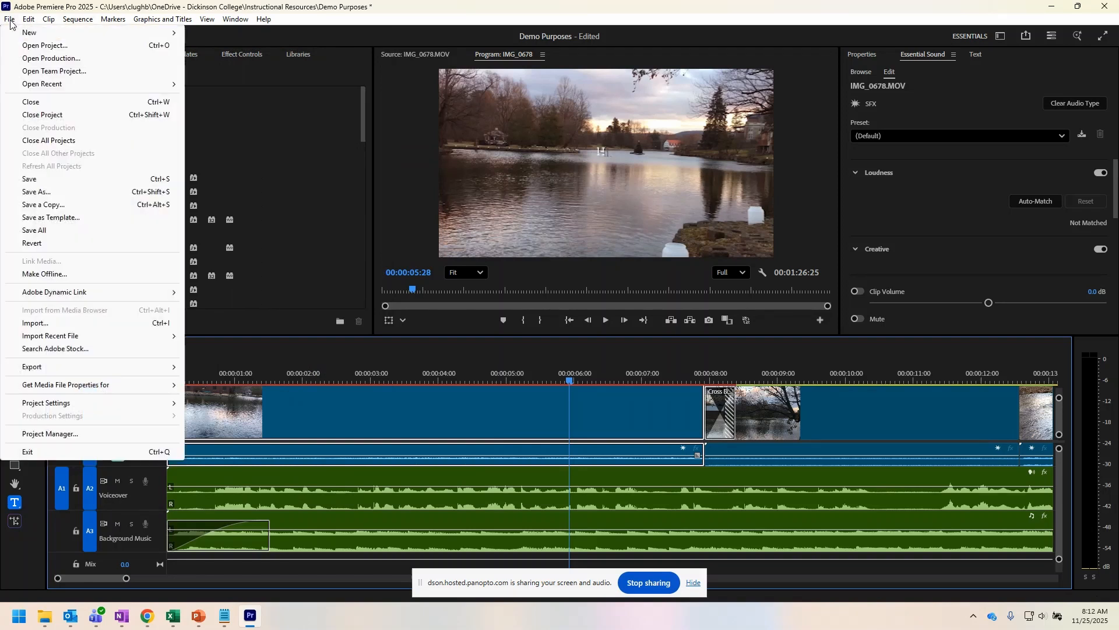
click(236, 19)
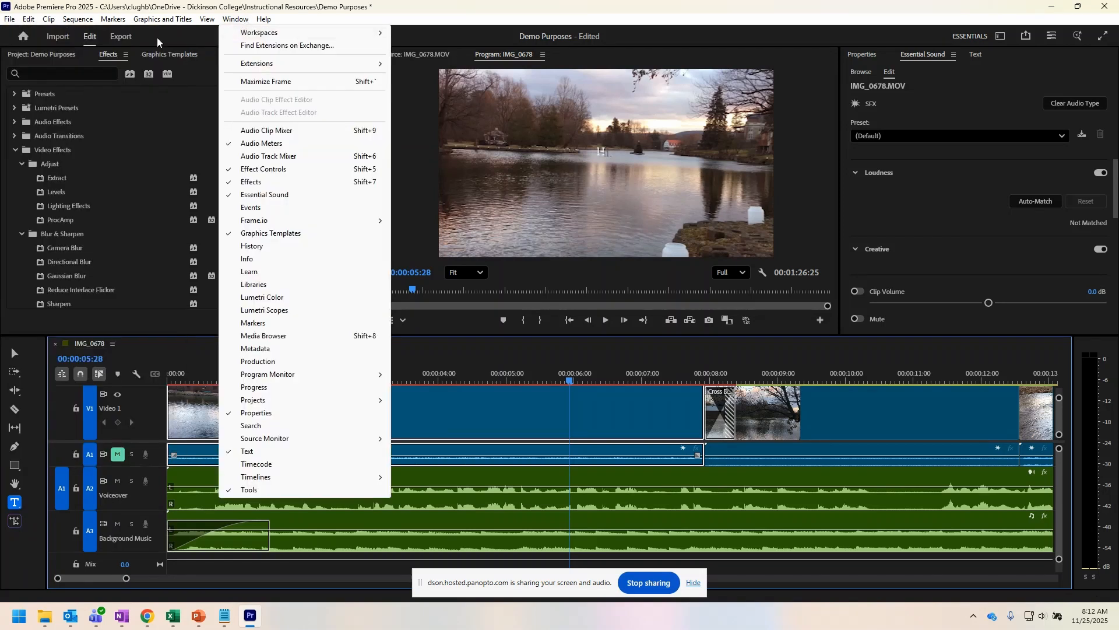
Open the sequence's export settings and examine the available file formats and the caption export options
click(120, 37)
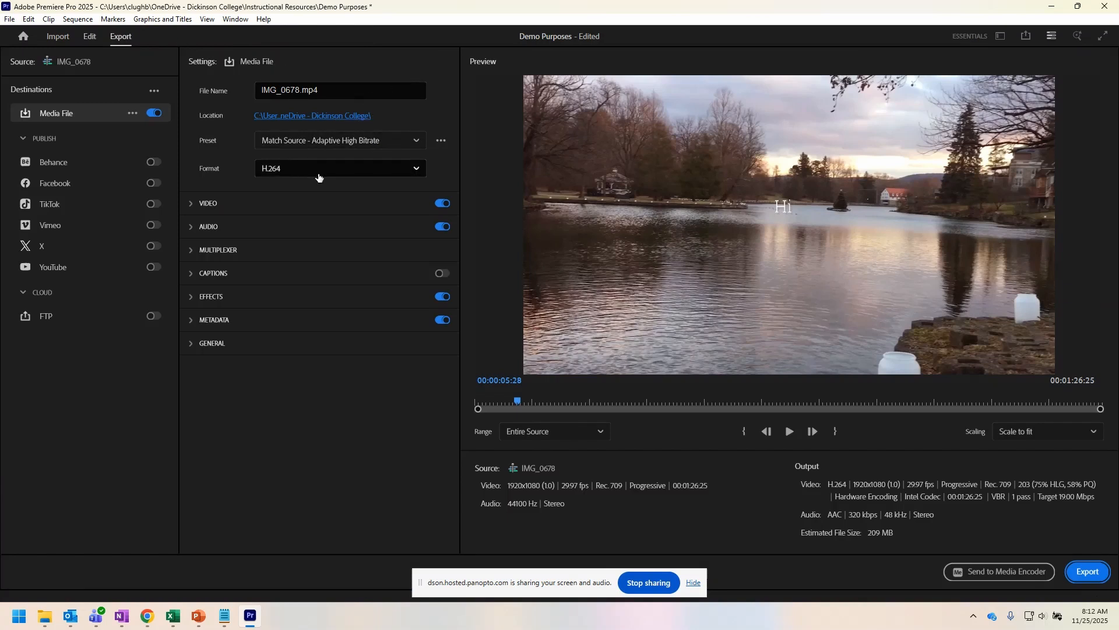
click(415, 170)
scroll(368, 252, down, 5)
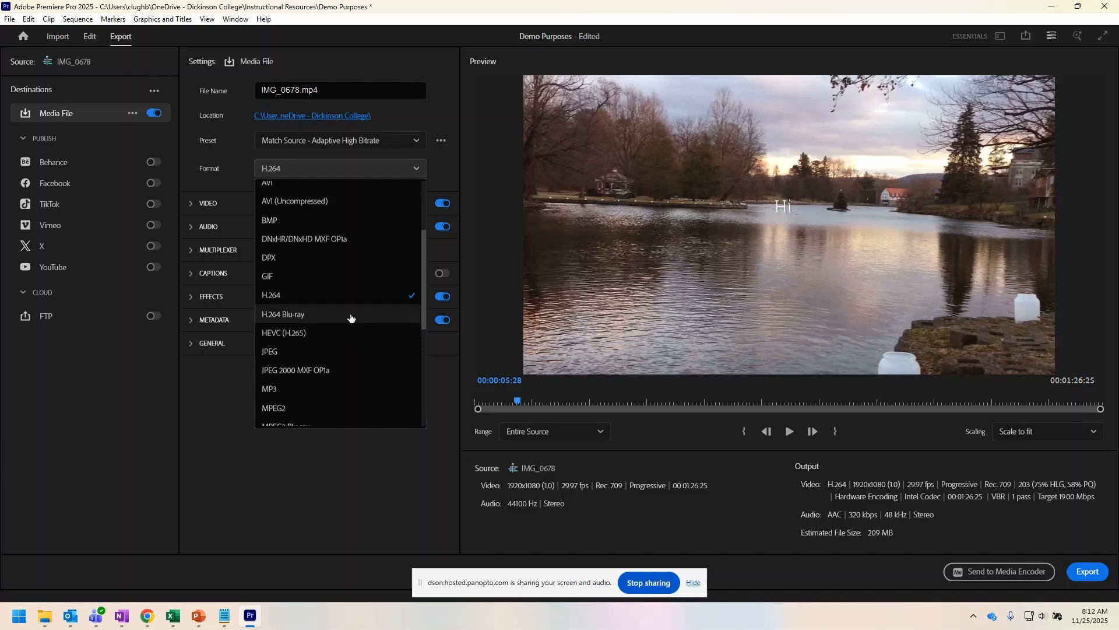
click(283, 554)
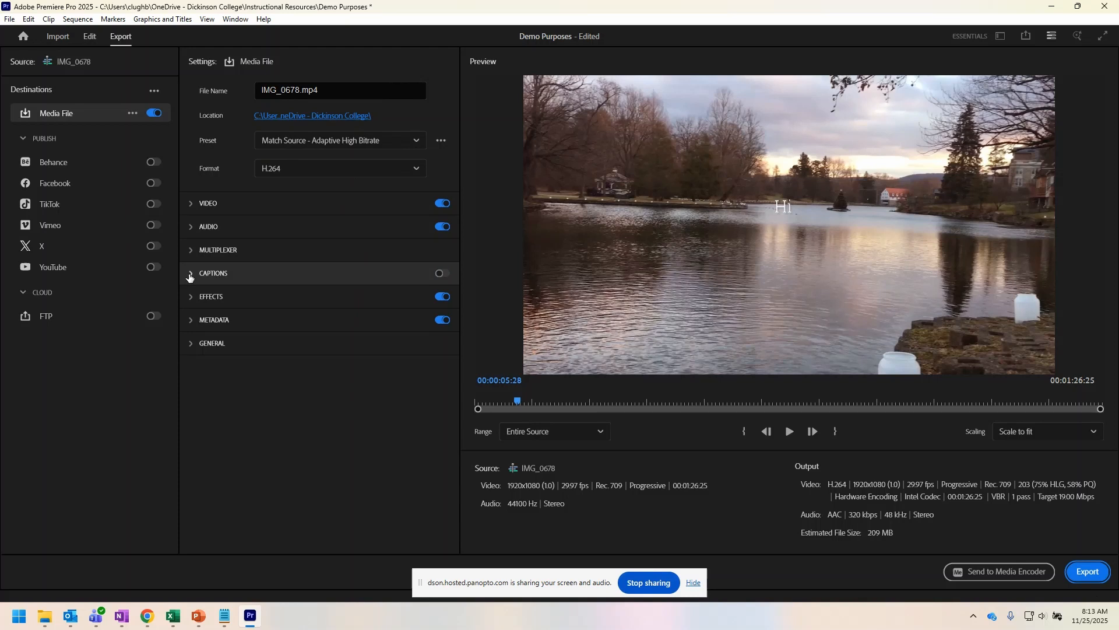
click(190, 275)
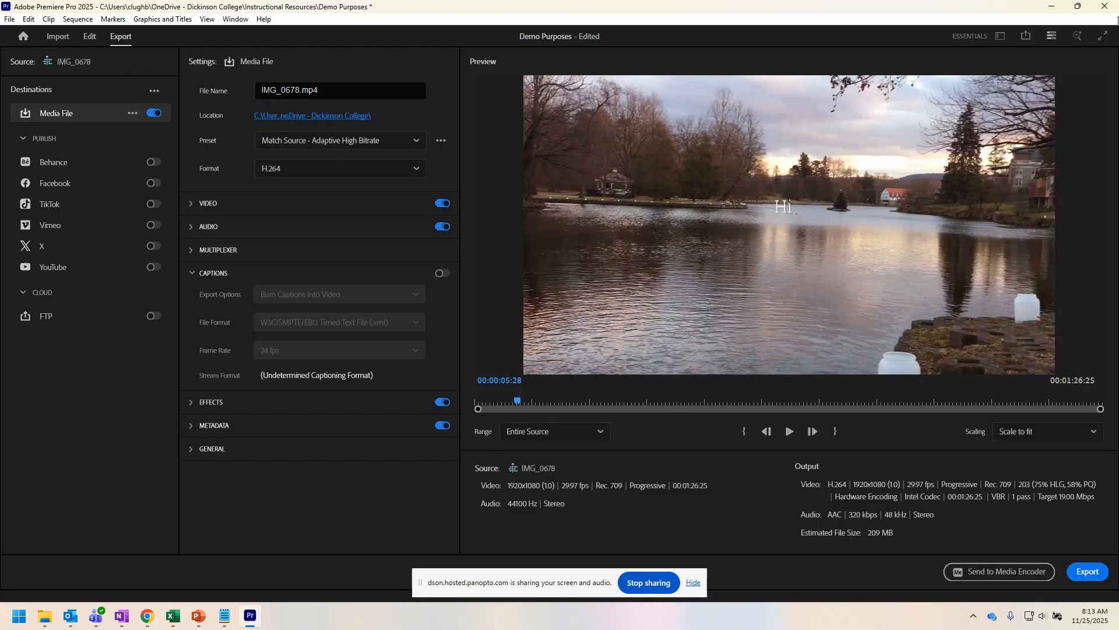
mouse_move(1083, 5)
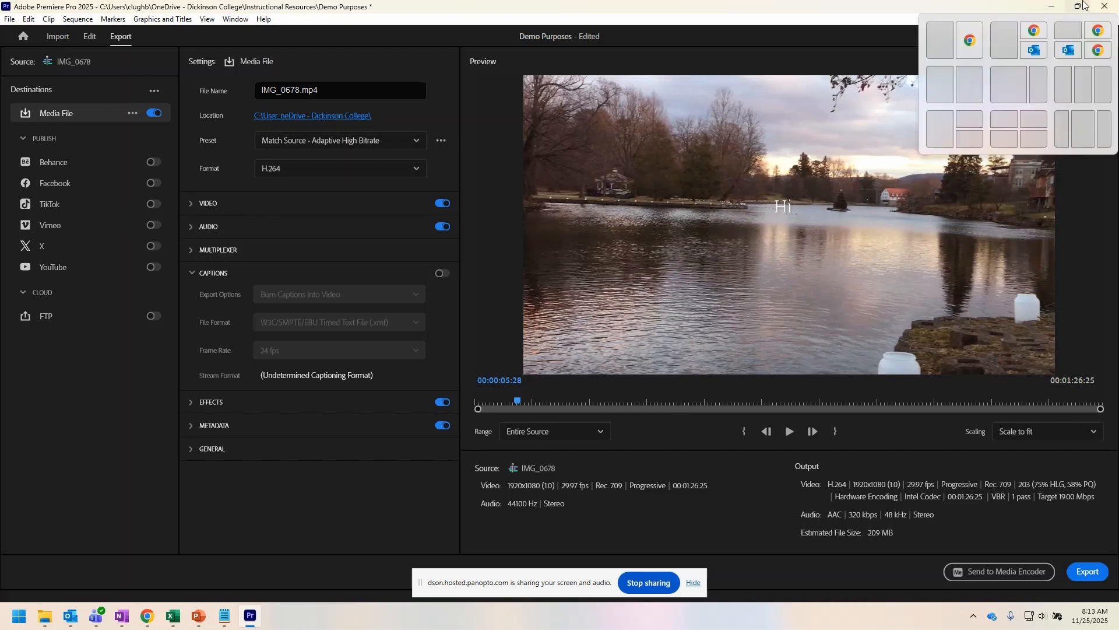